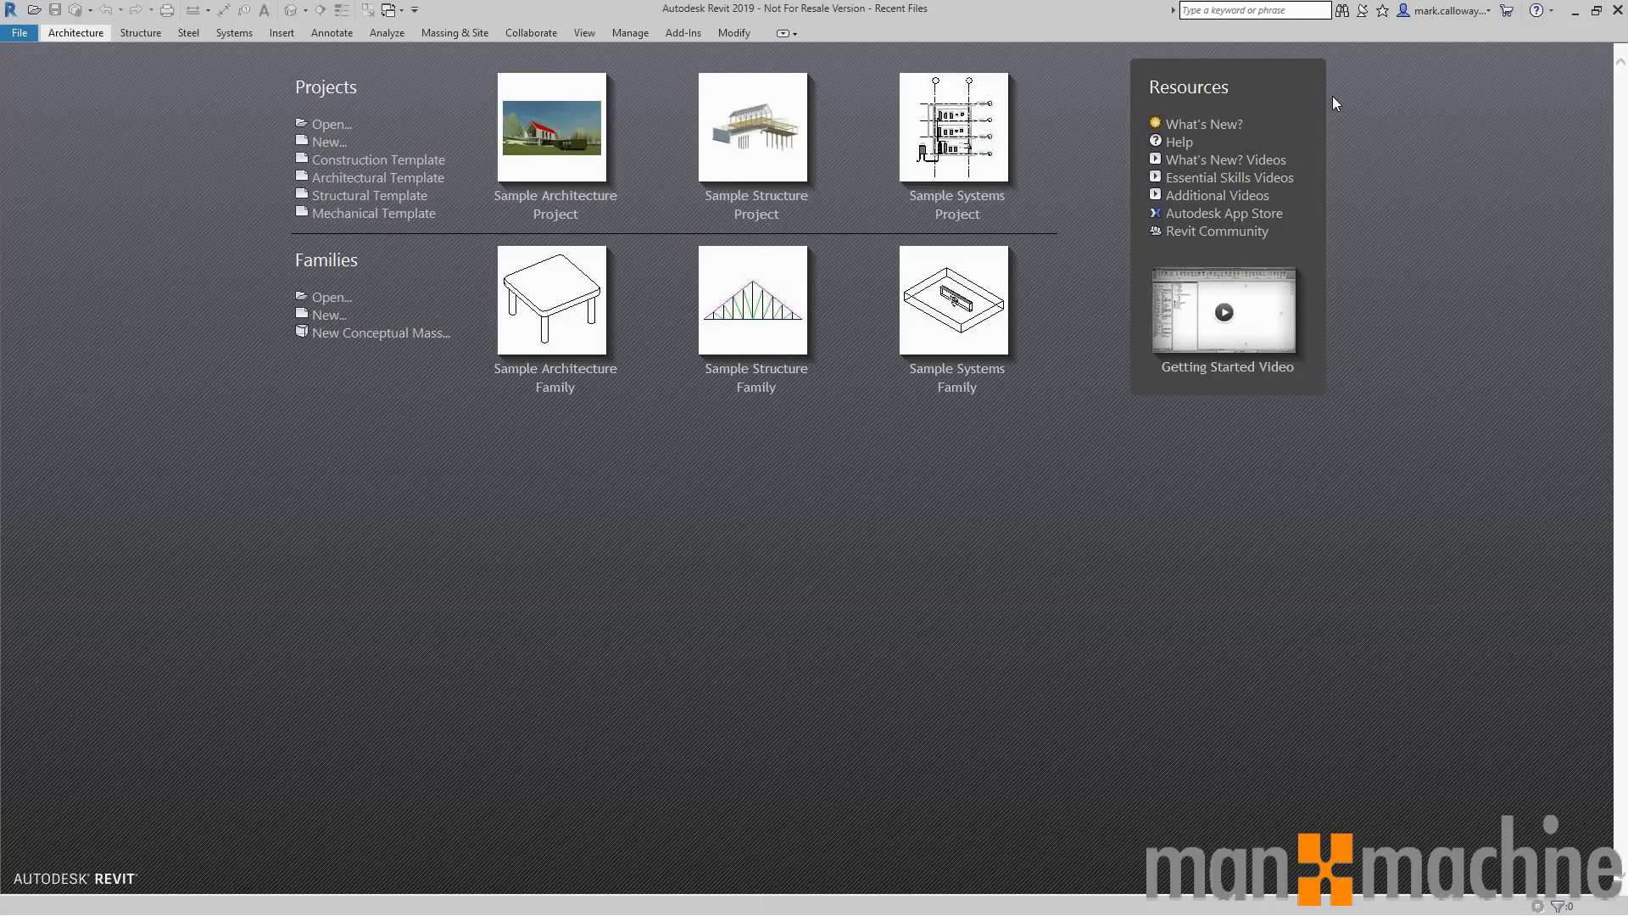
Open the Sample Architecture Project and its Level 1, Level 2, Approach and From Yard views
click(558, 112)
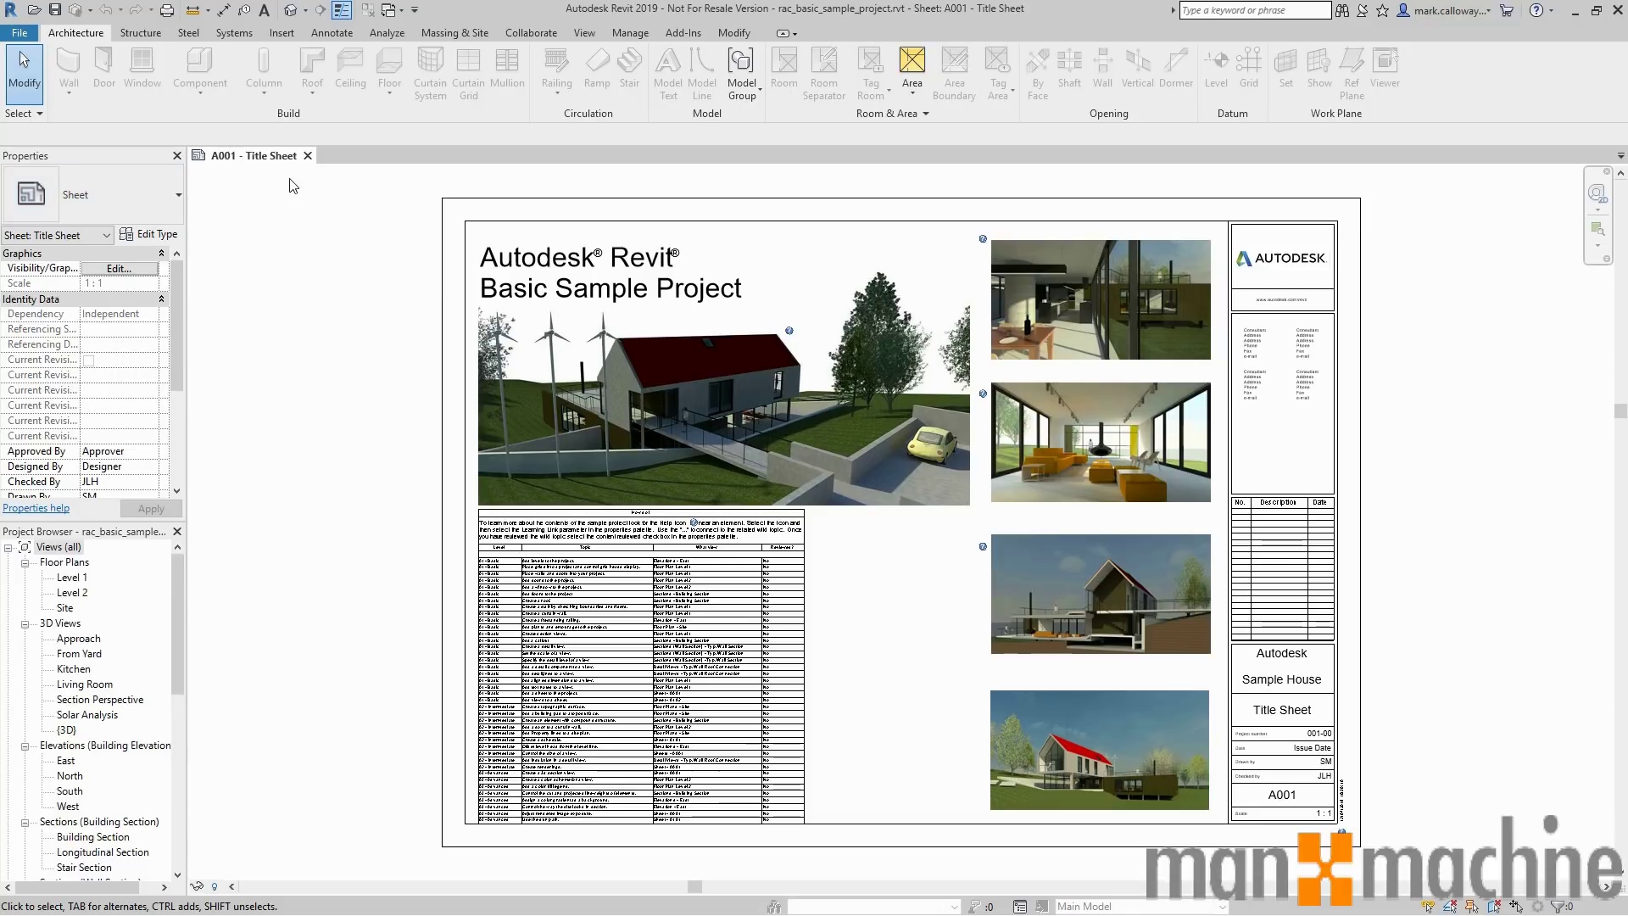
double_click(76, 577)
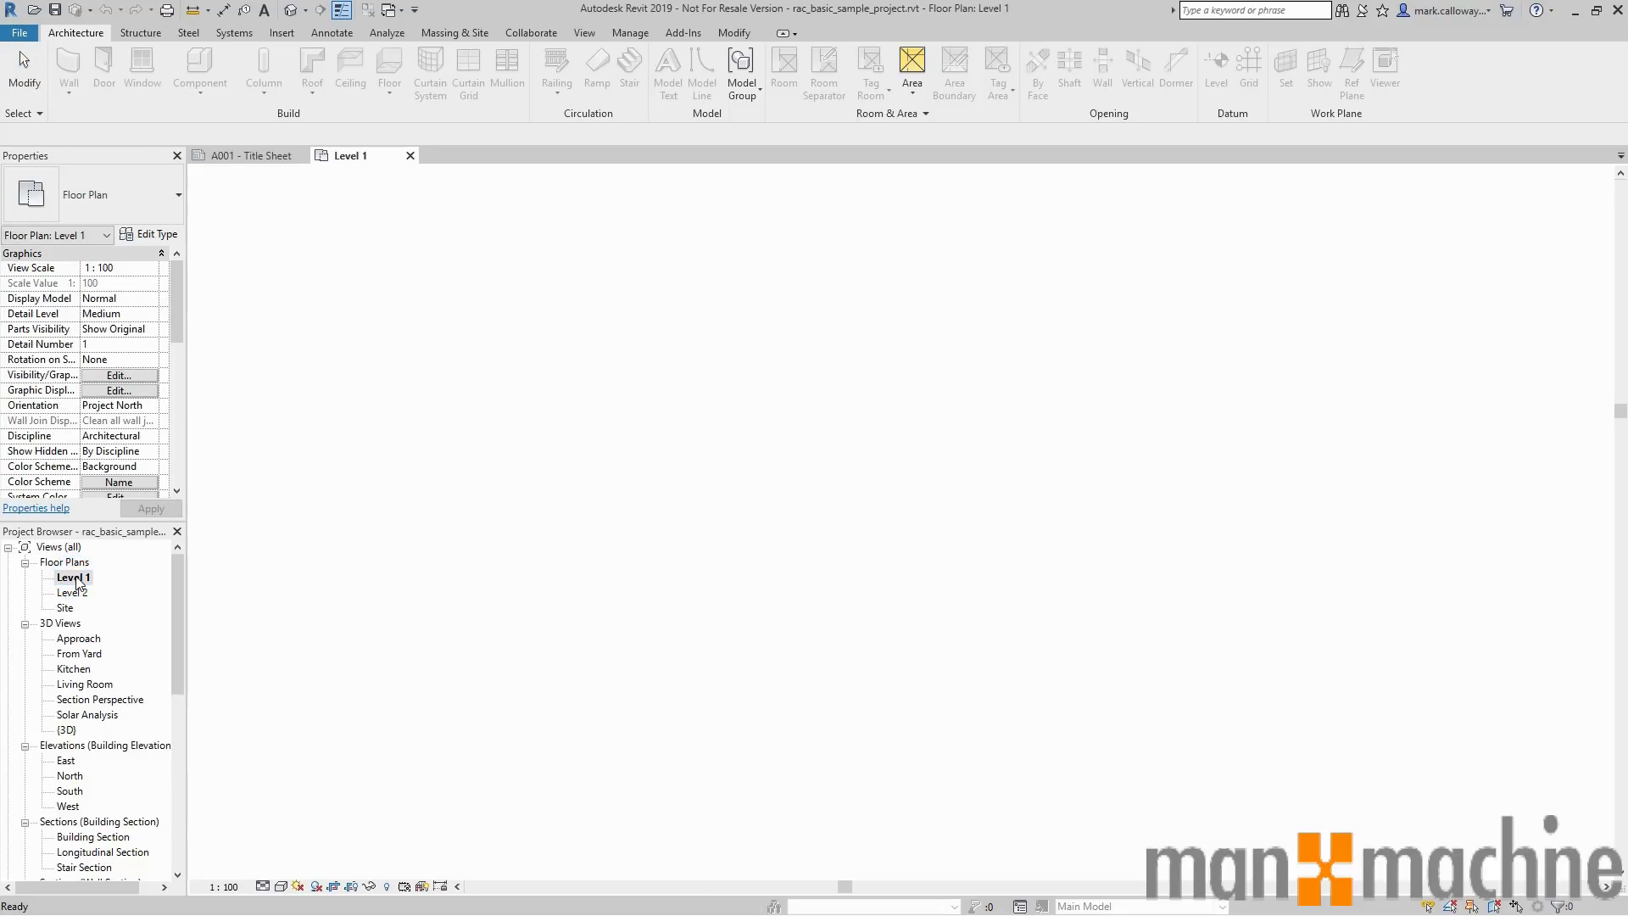
double_click(74, 592)
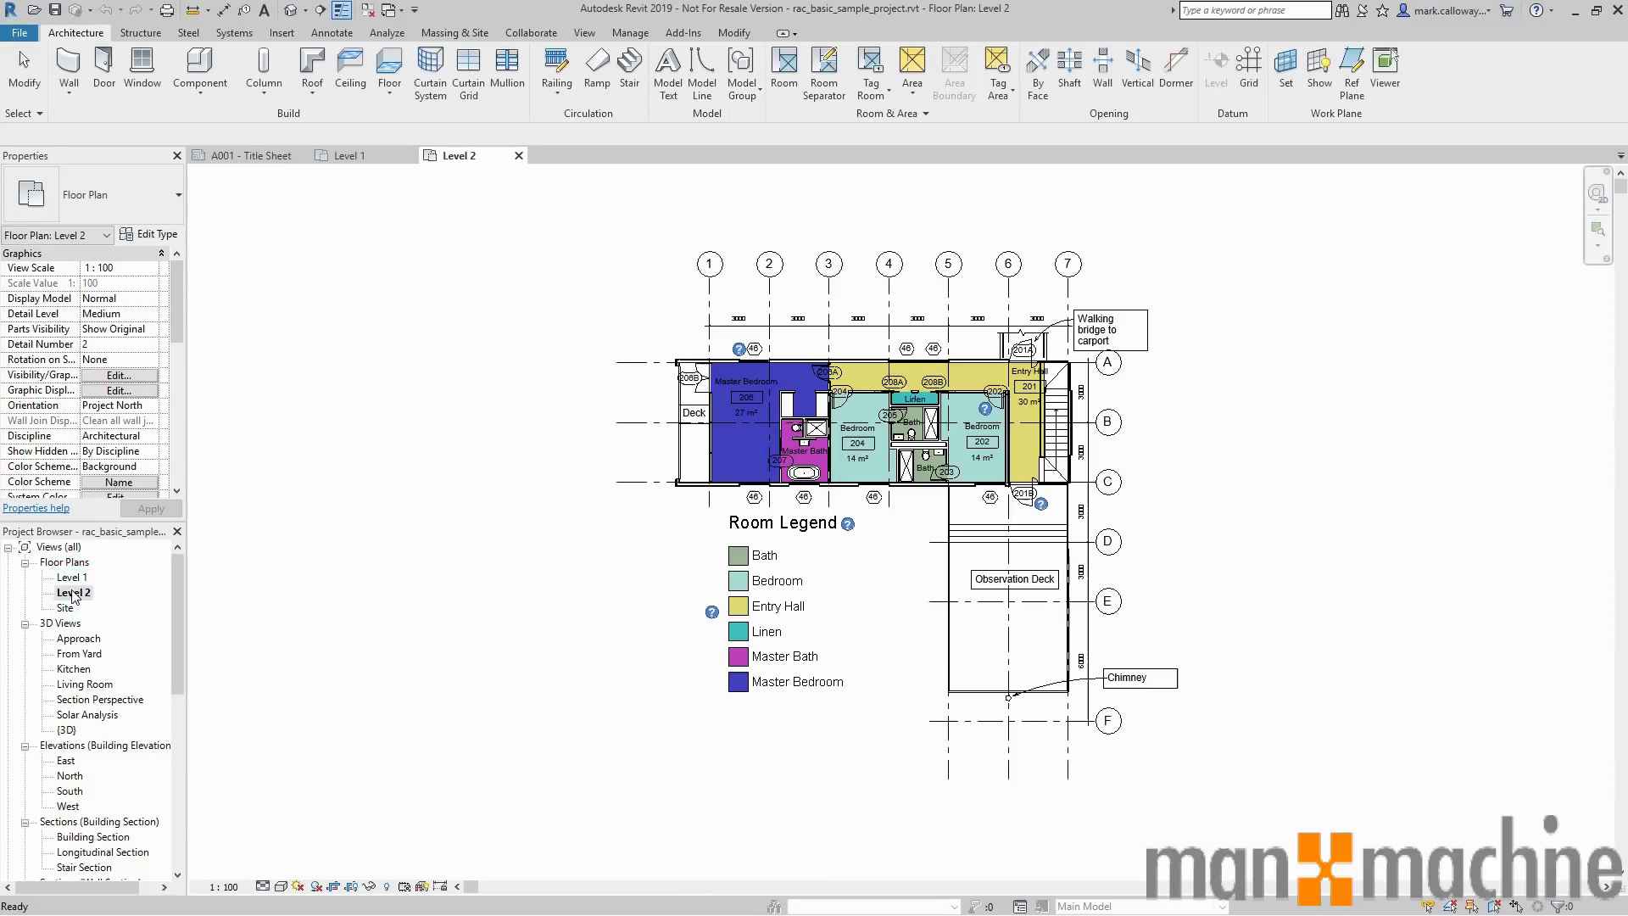
double_click(72, 642)
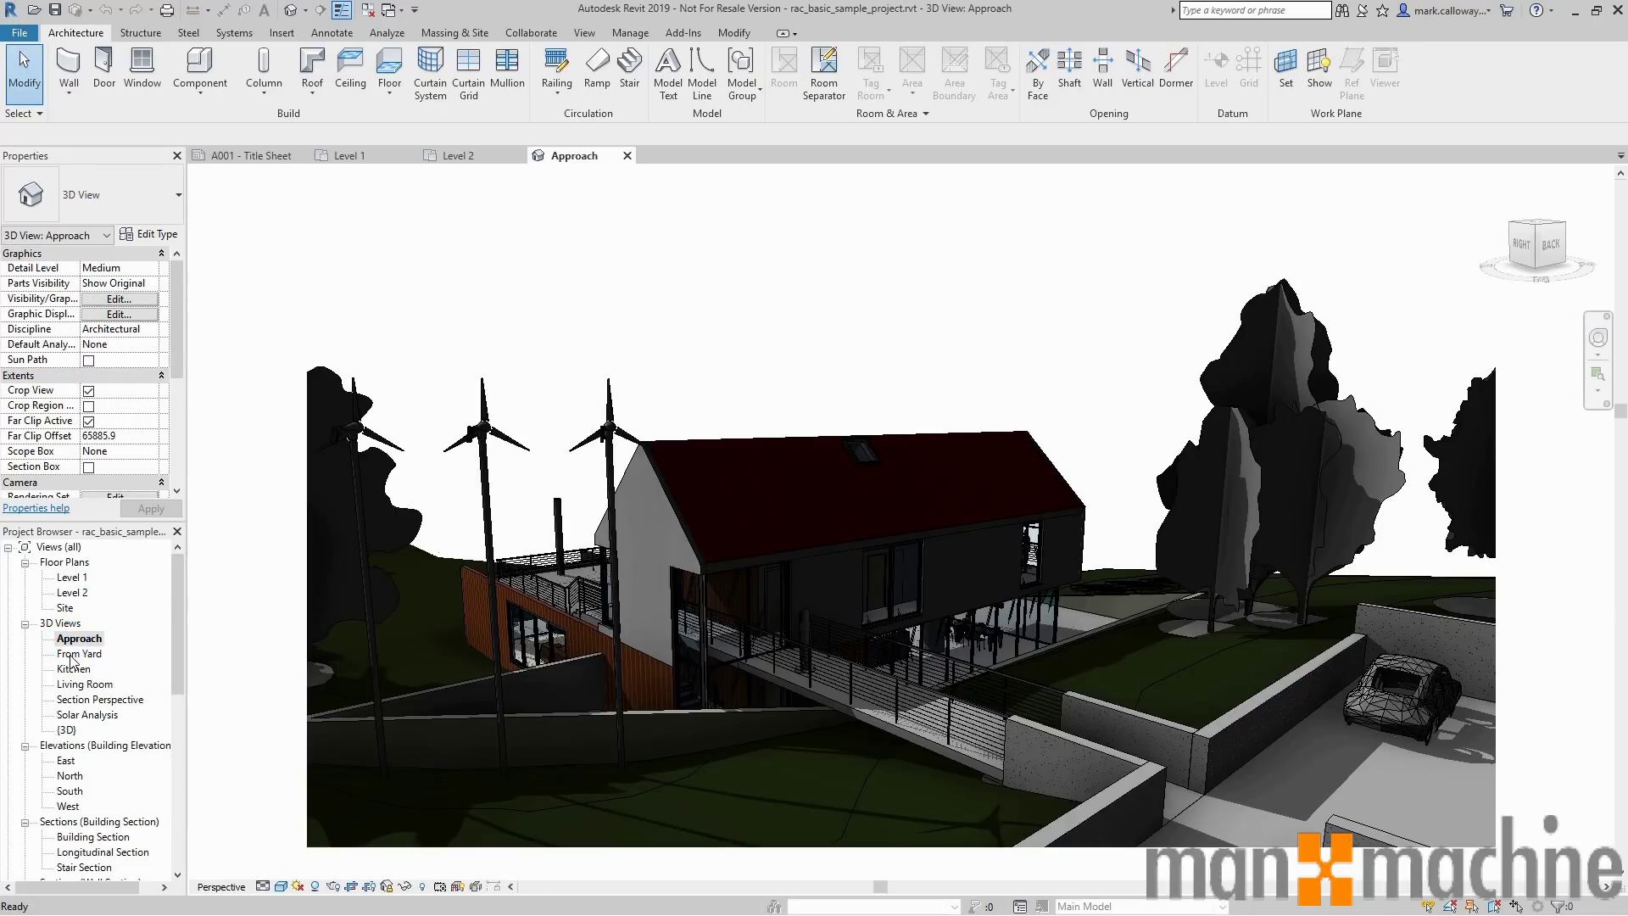
double_click(72, 655)
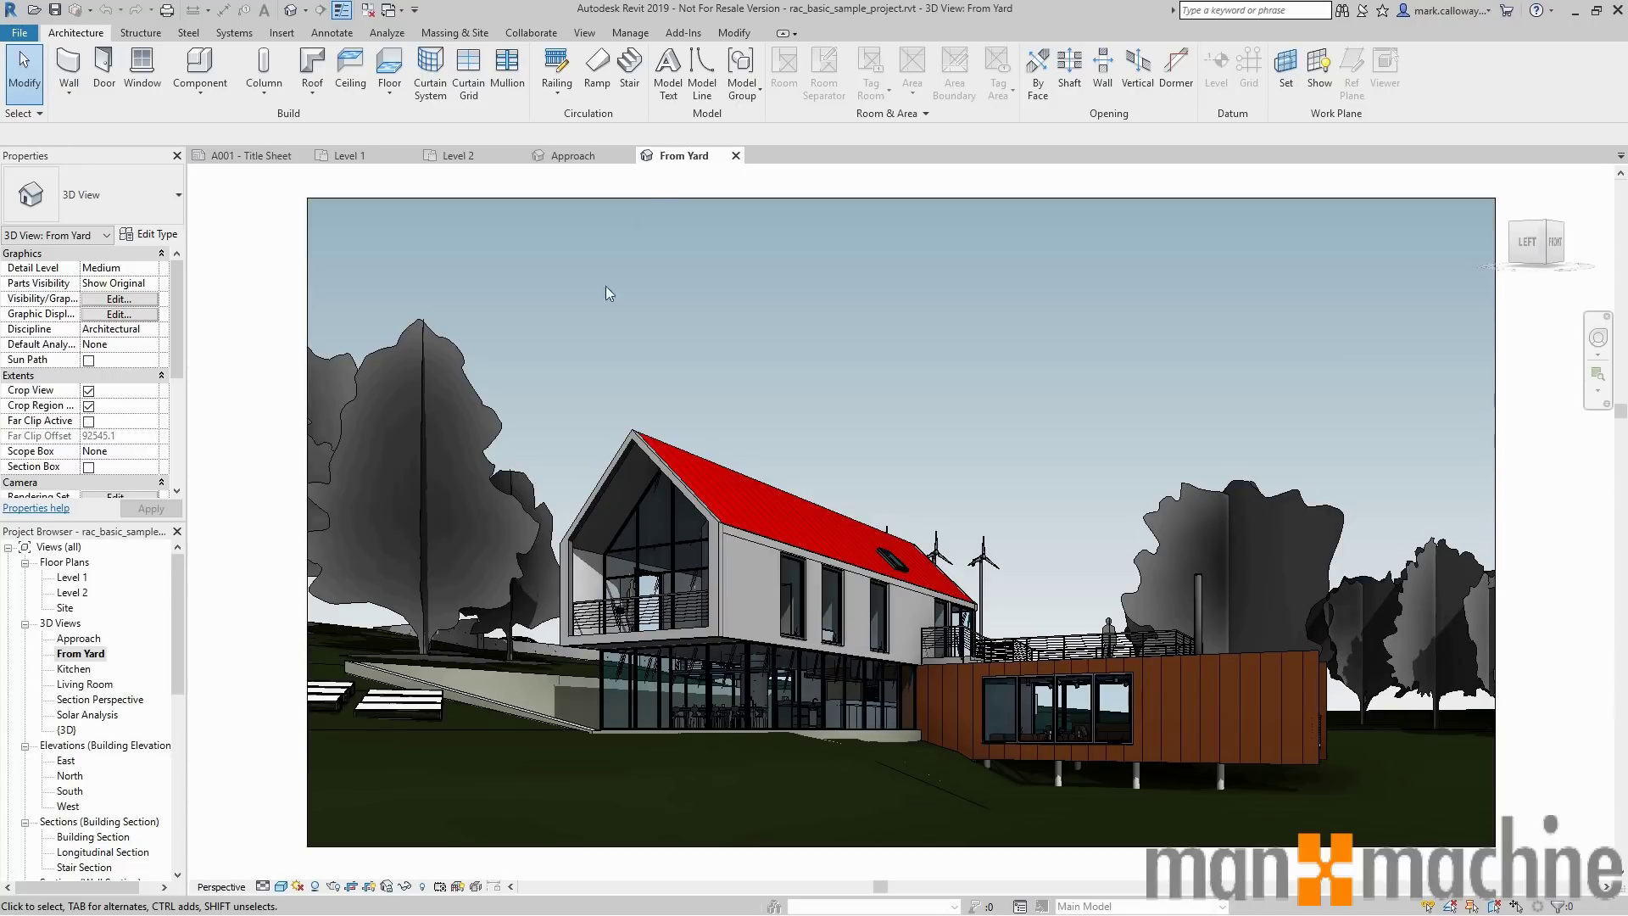
Cycle through the open view tabs, ending on the From Yard 3D view
click(560, 156)
click(472, 156)
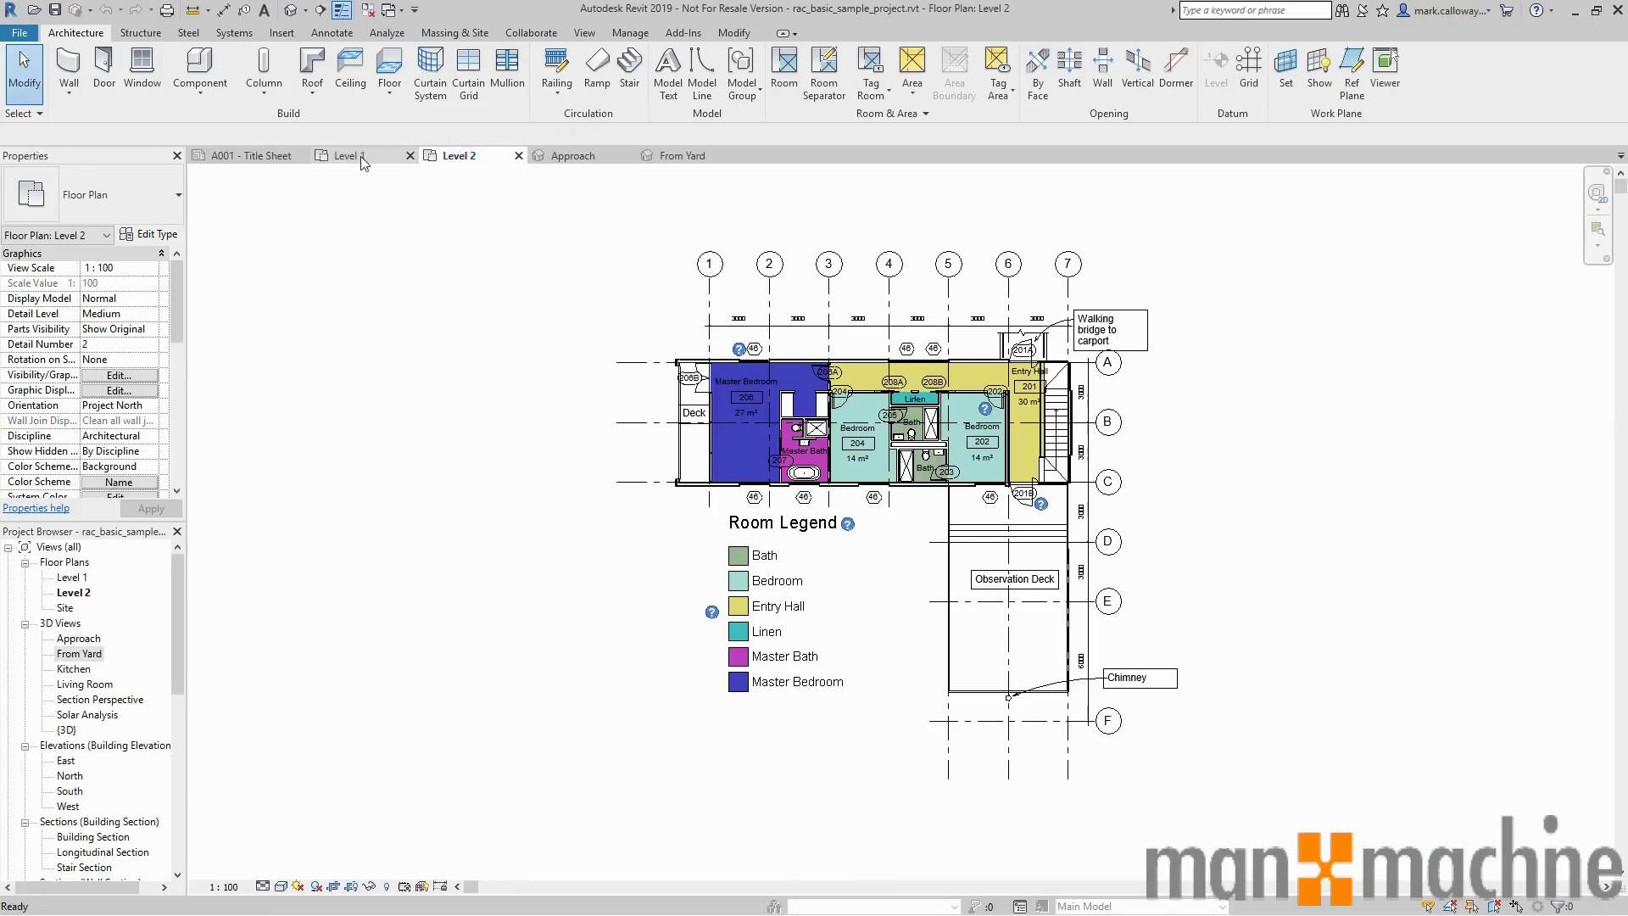
click(360, 156)
click(252, 156)
click(355, 156)
click(475, 156)
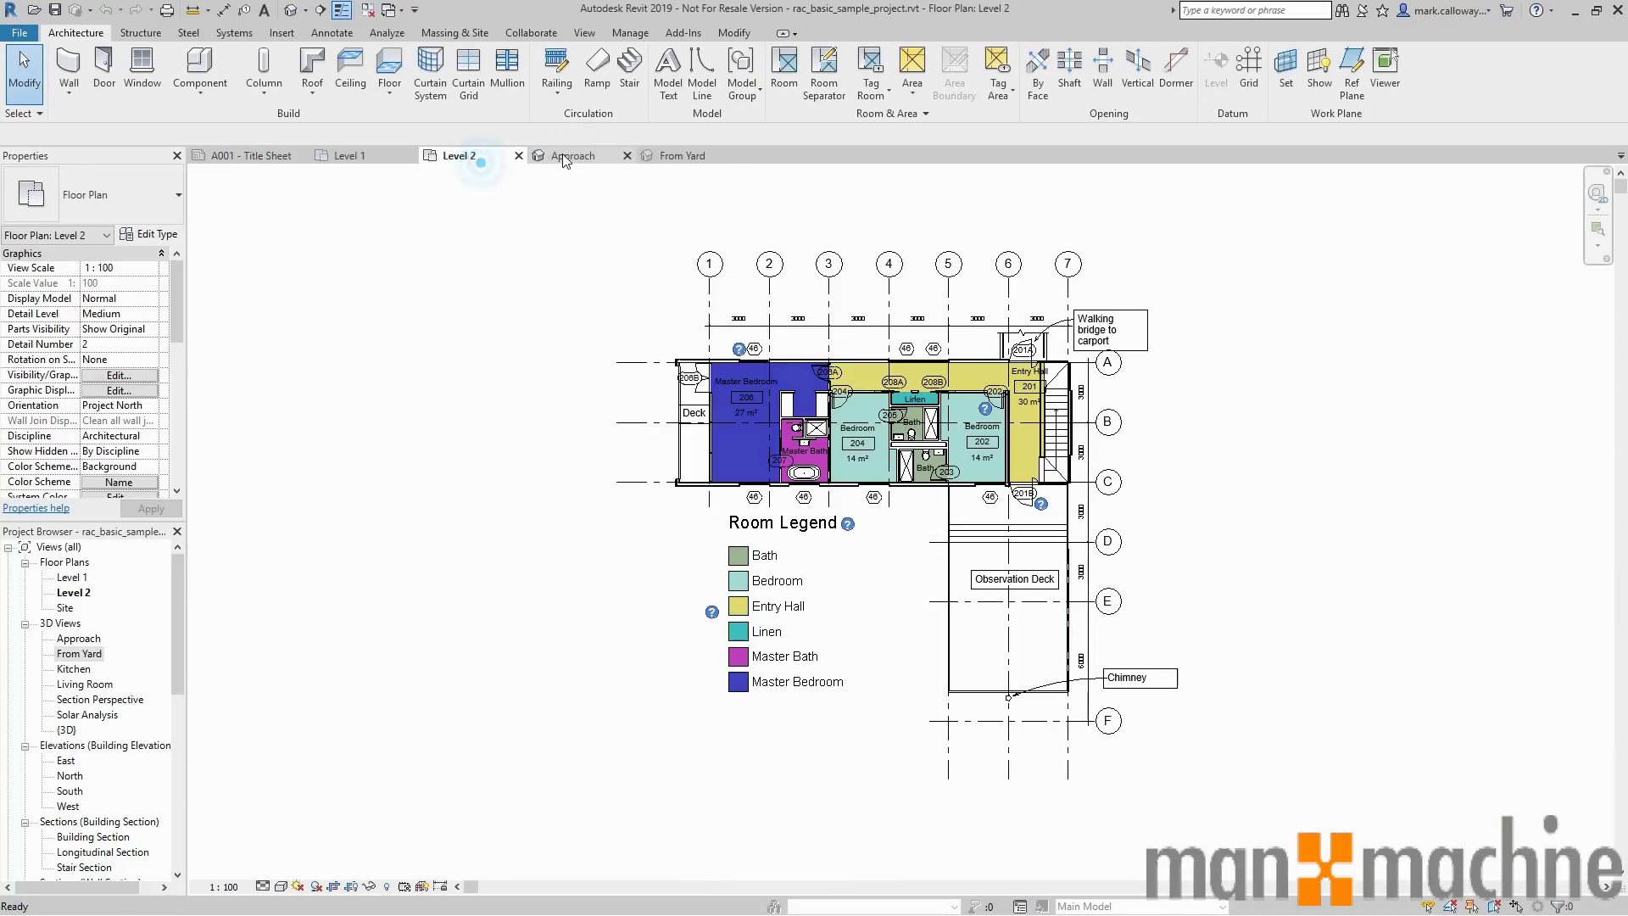
click(562, 155)
click(650, 158)
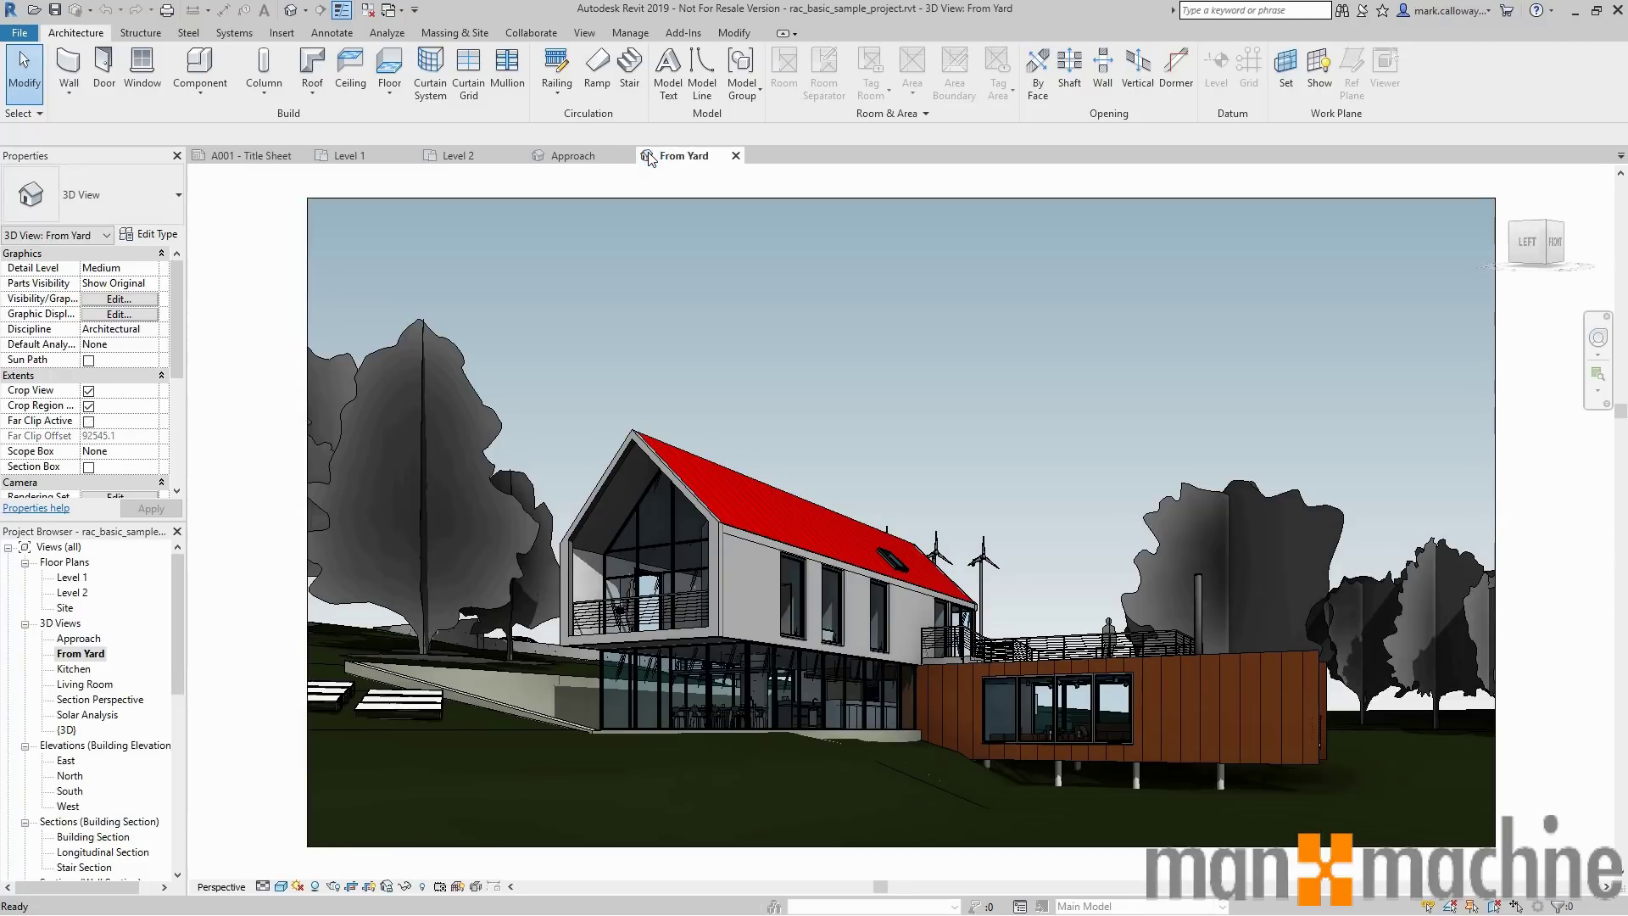
click(652, 158)
Float the From Yard view in its own window, then close that window
drag(656, 160, 176, 77)
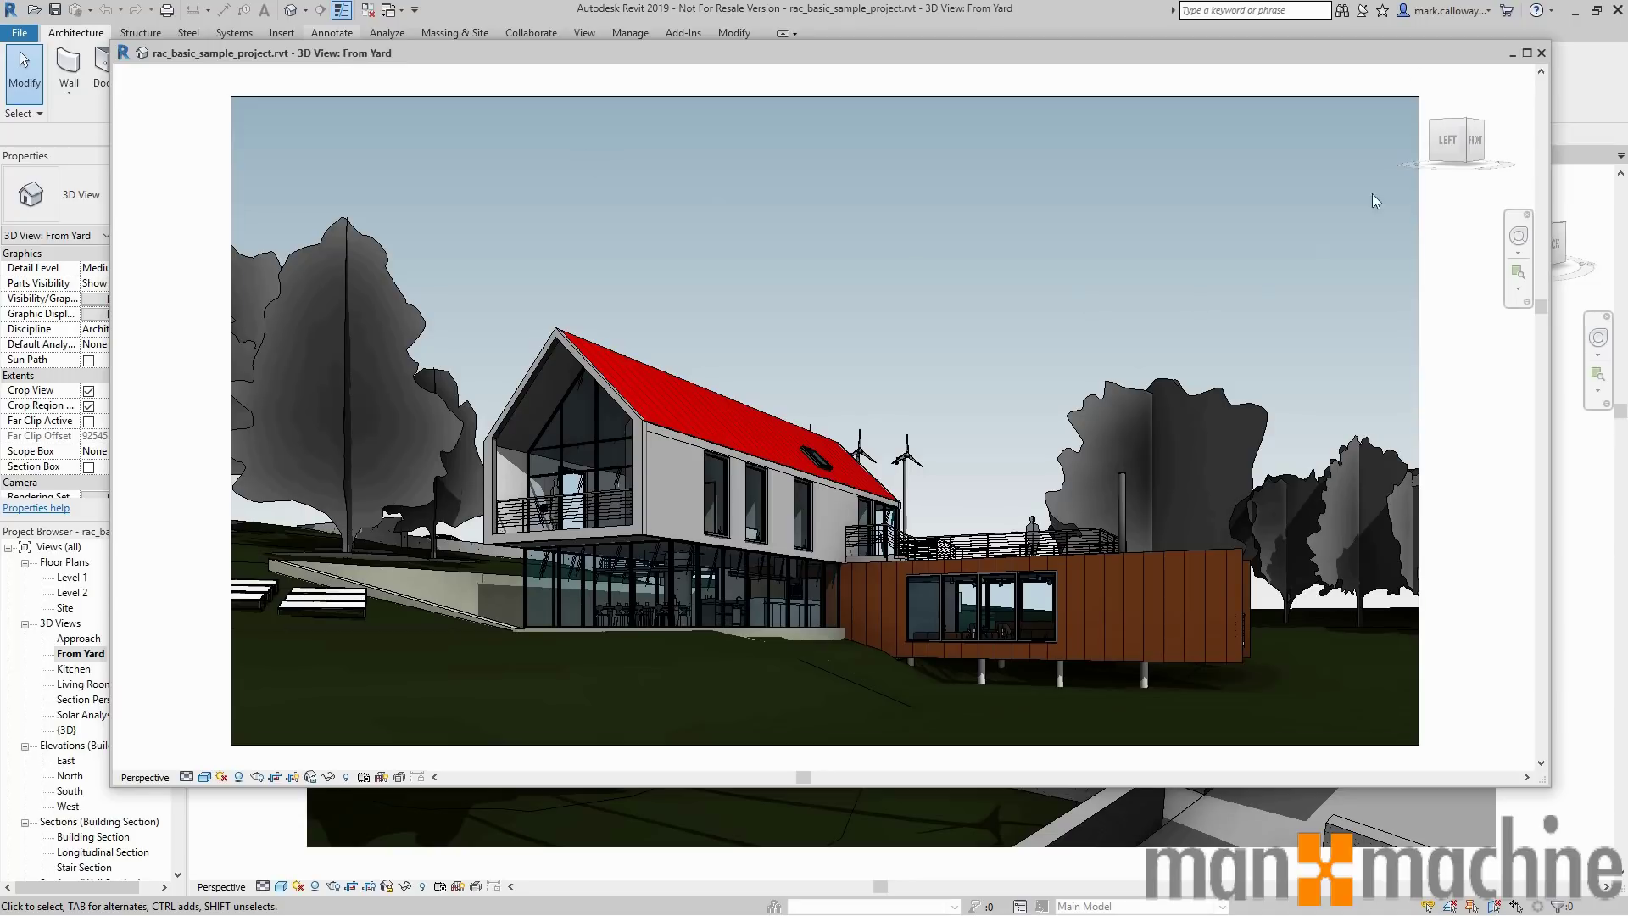
click(1542, 53)
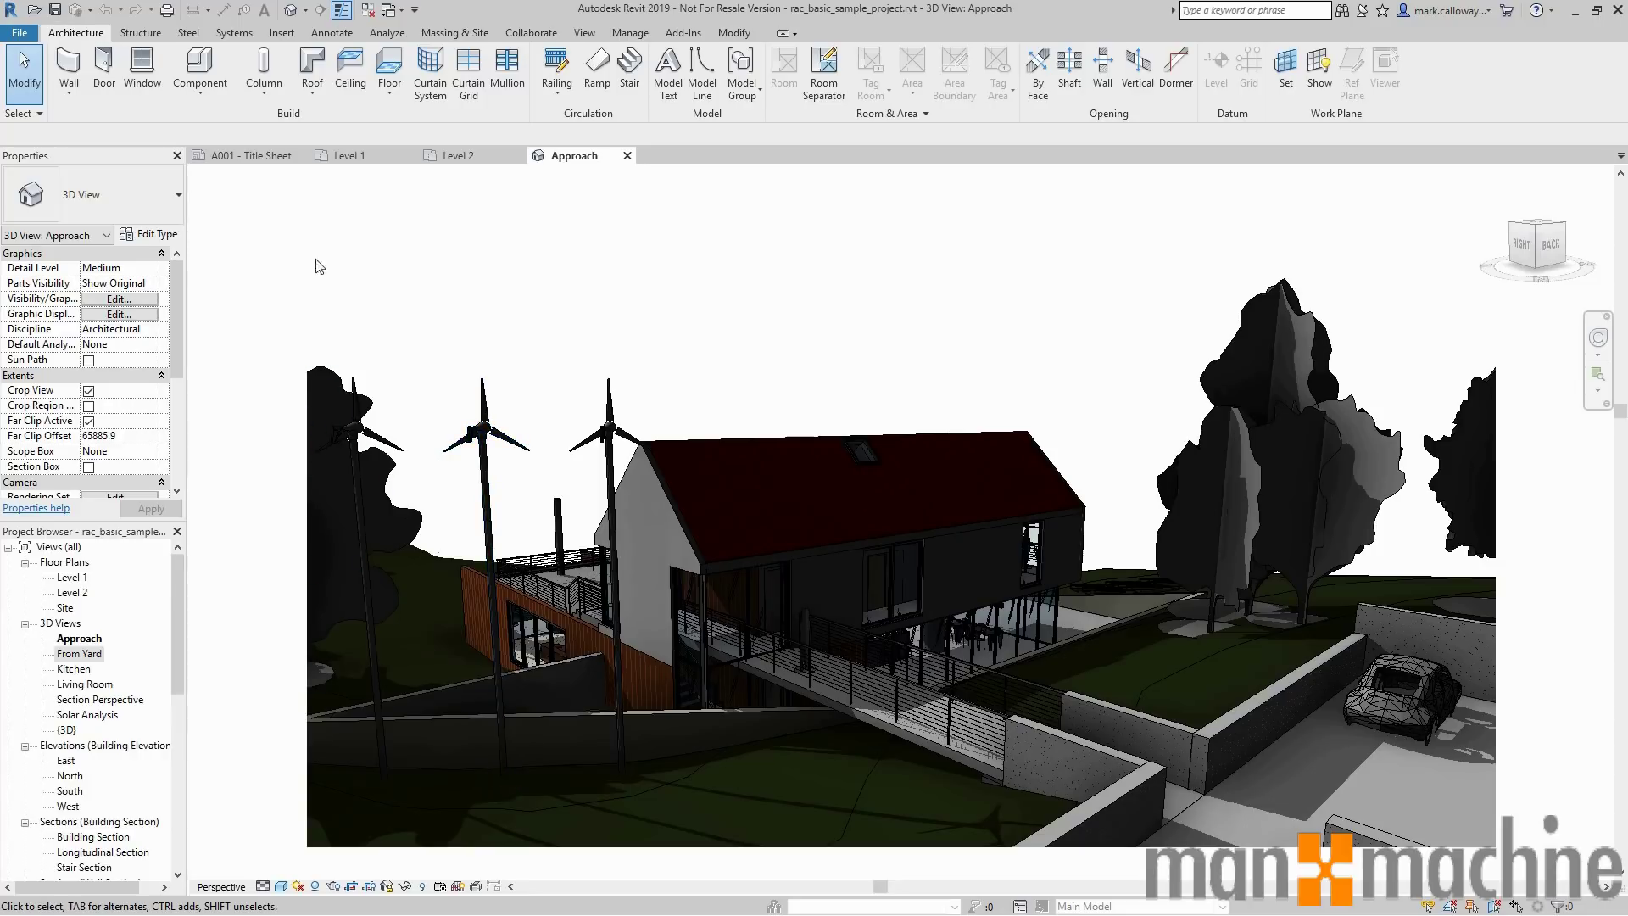
Open the {3D} view and switch on Levels under Annotation Categories via VG
click(289, 10)
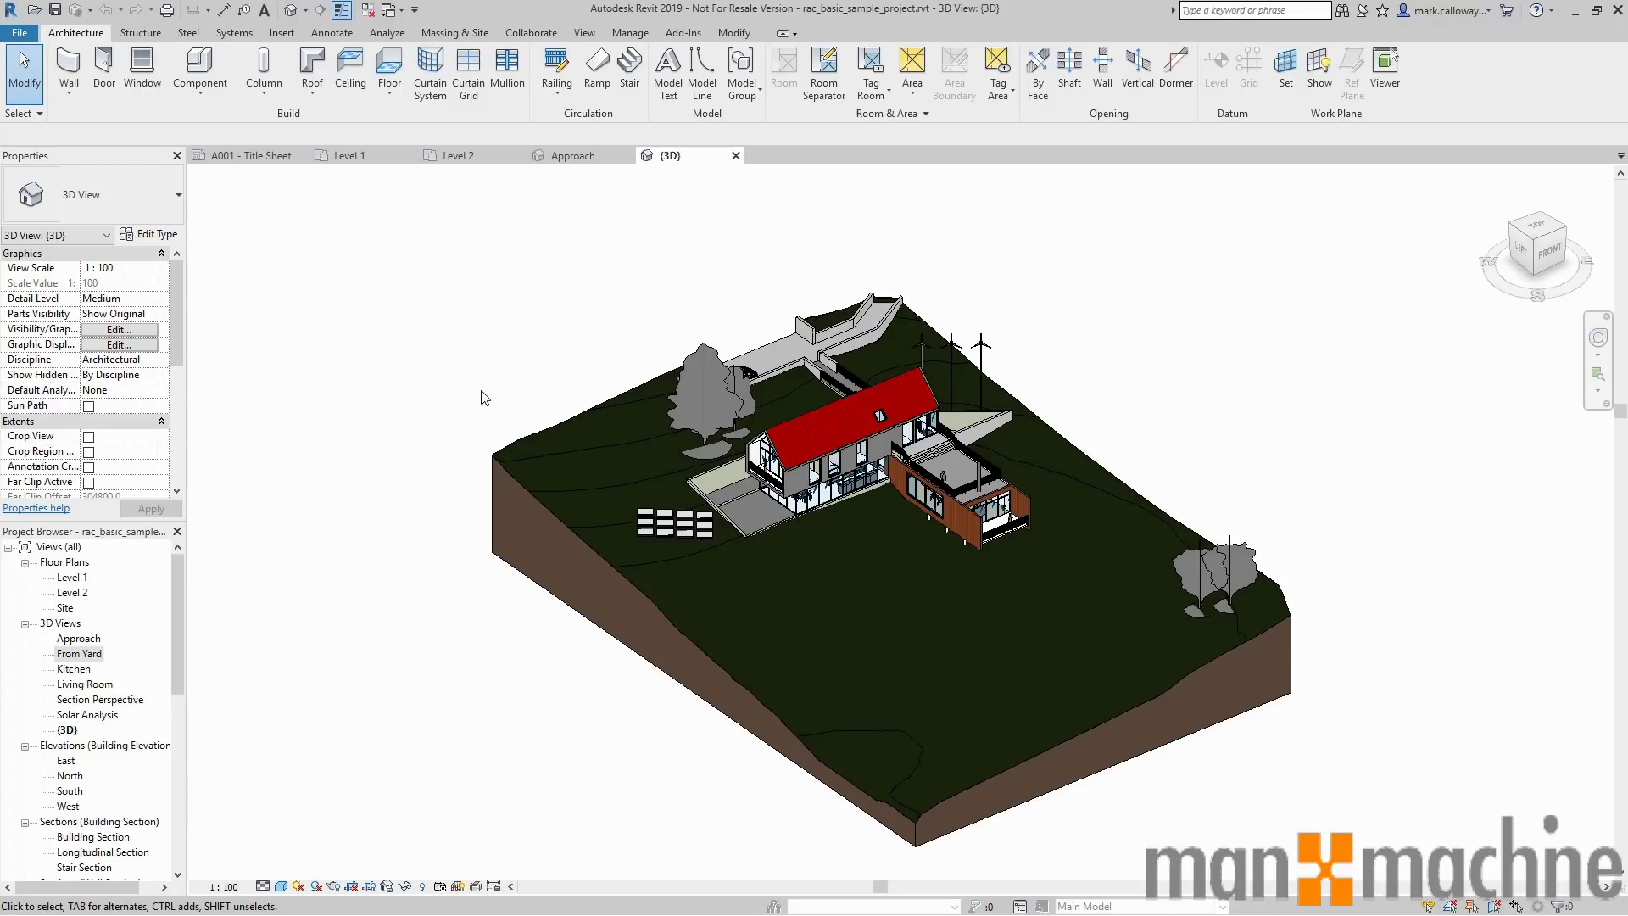
key(v)
key(g)
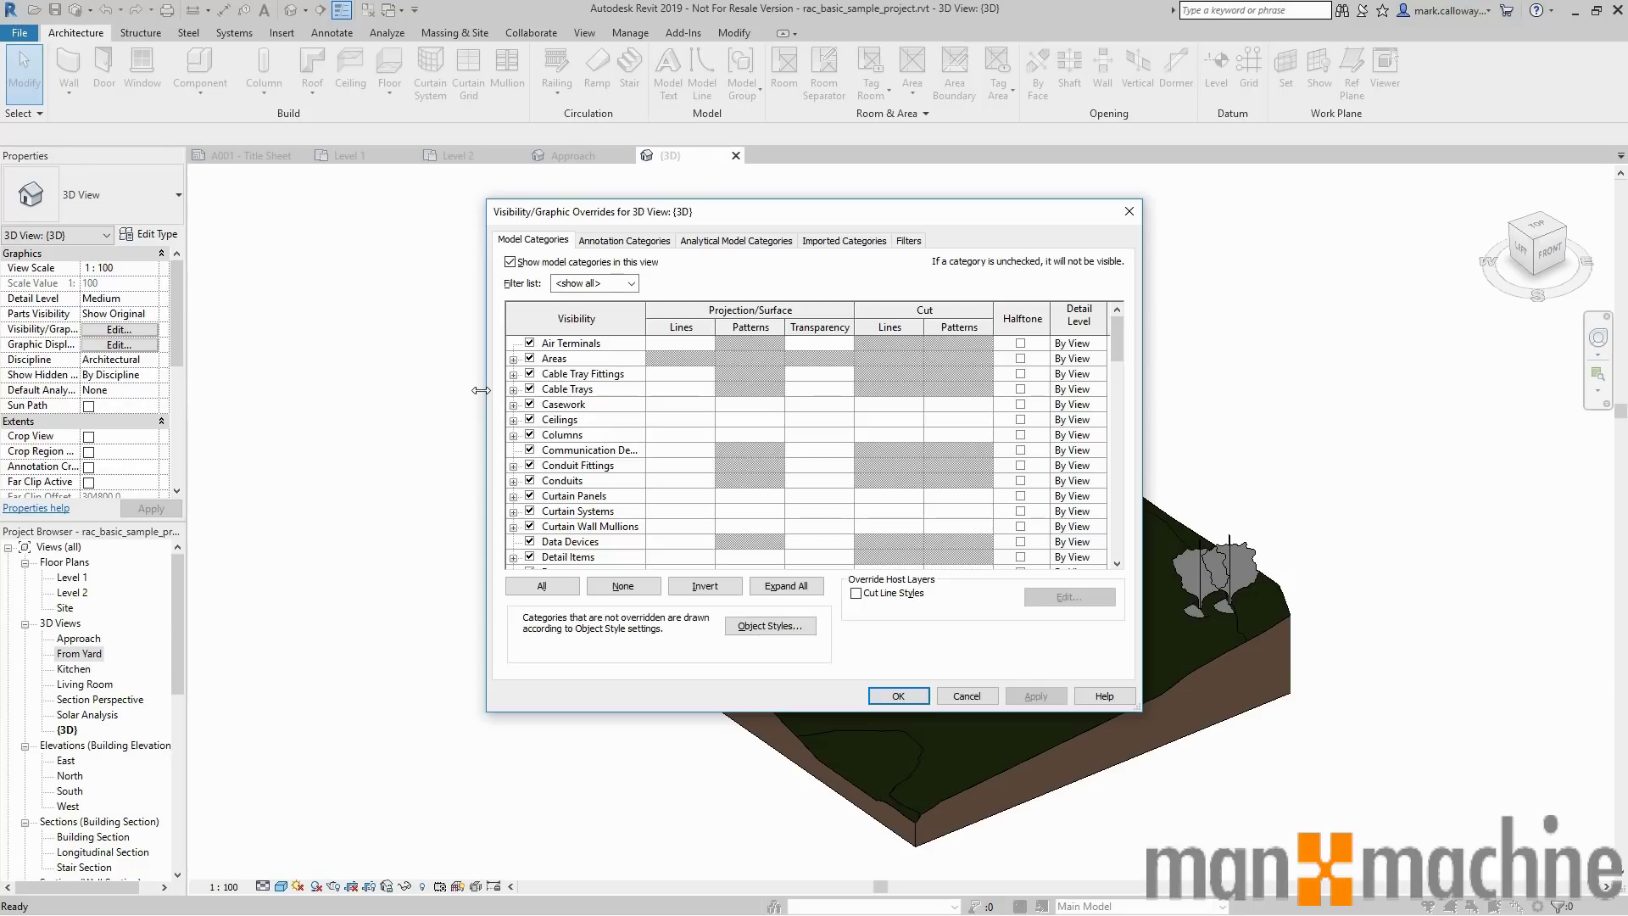
drag(1119, 330, 1108, 414)
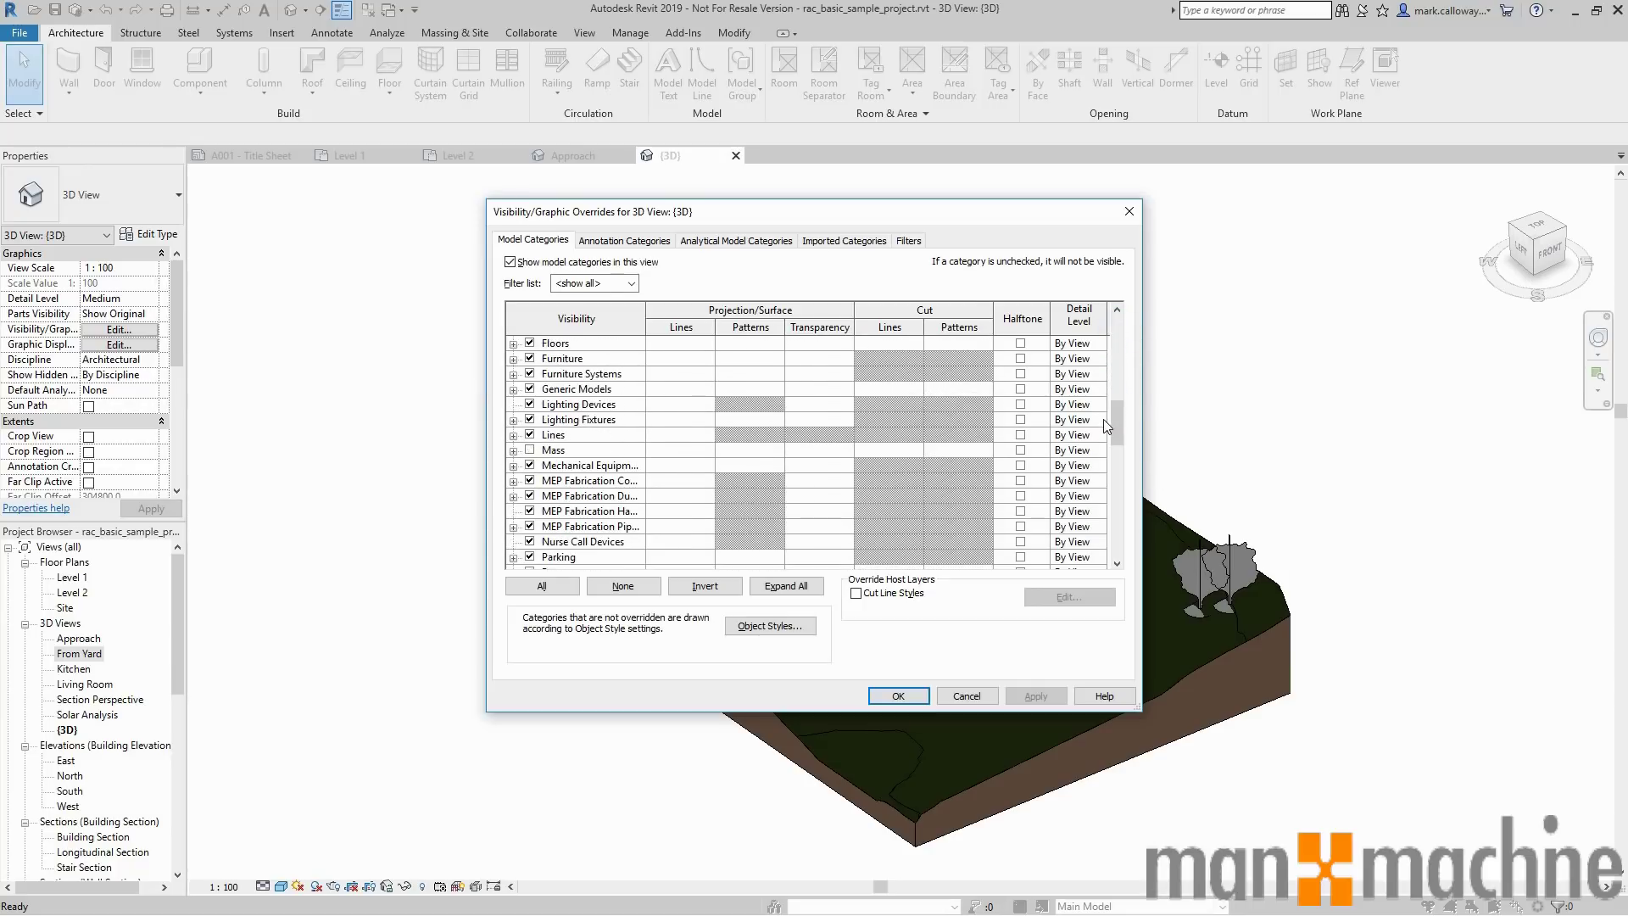
click(615, 240)
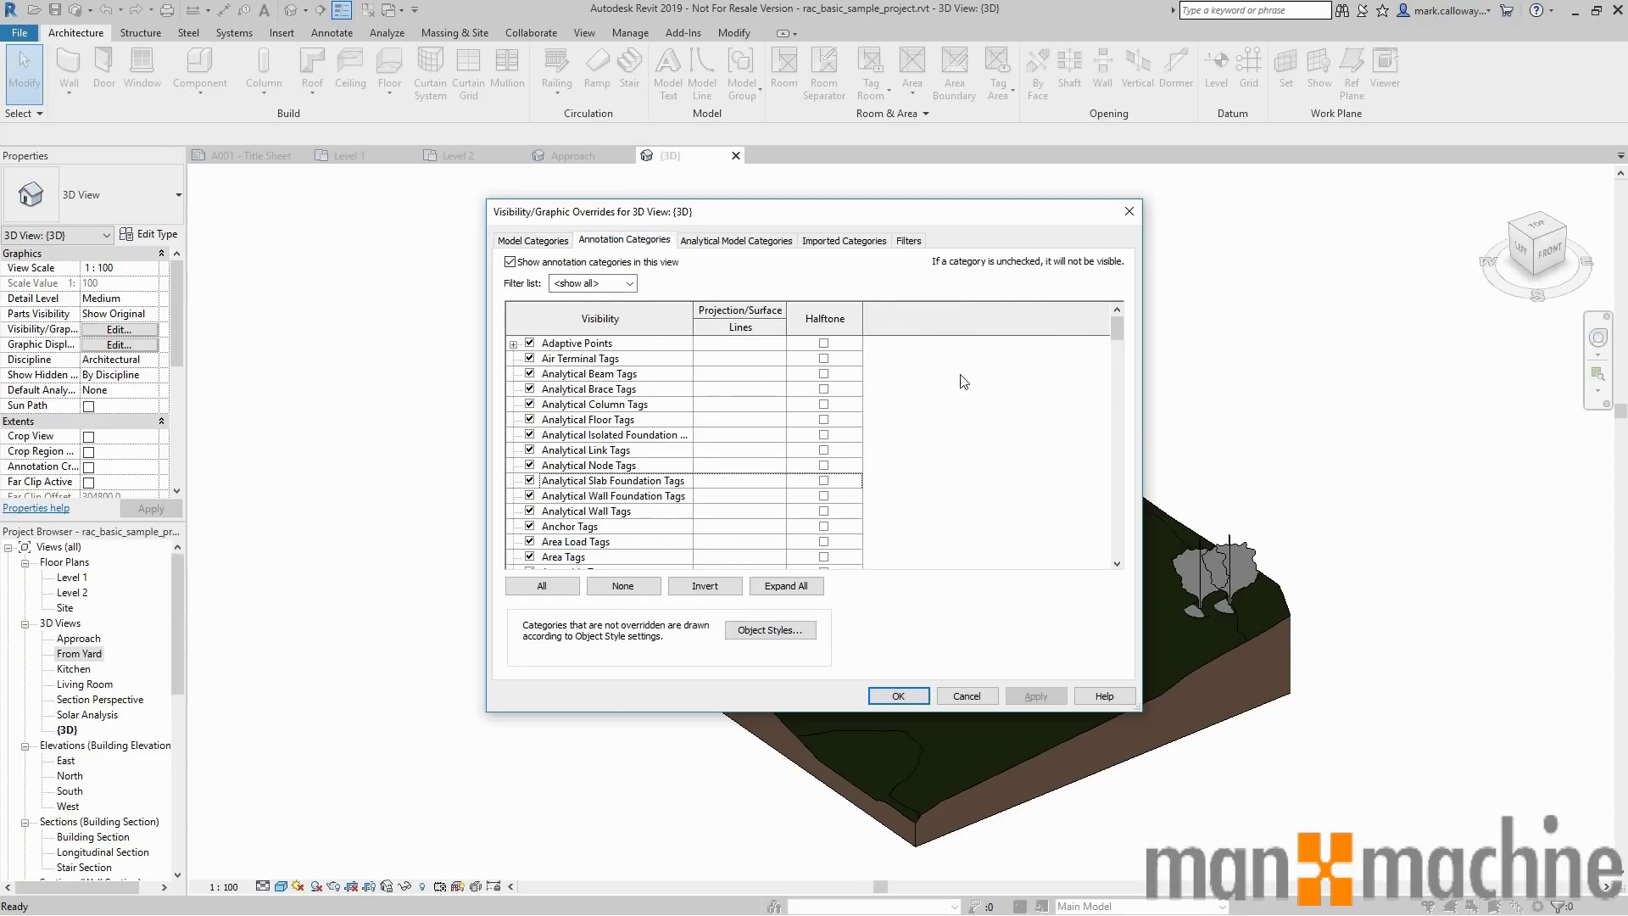
scroll(604, 490, down, 7)
scroll(604, 490, down, 13)
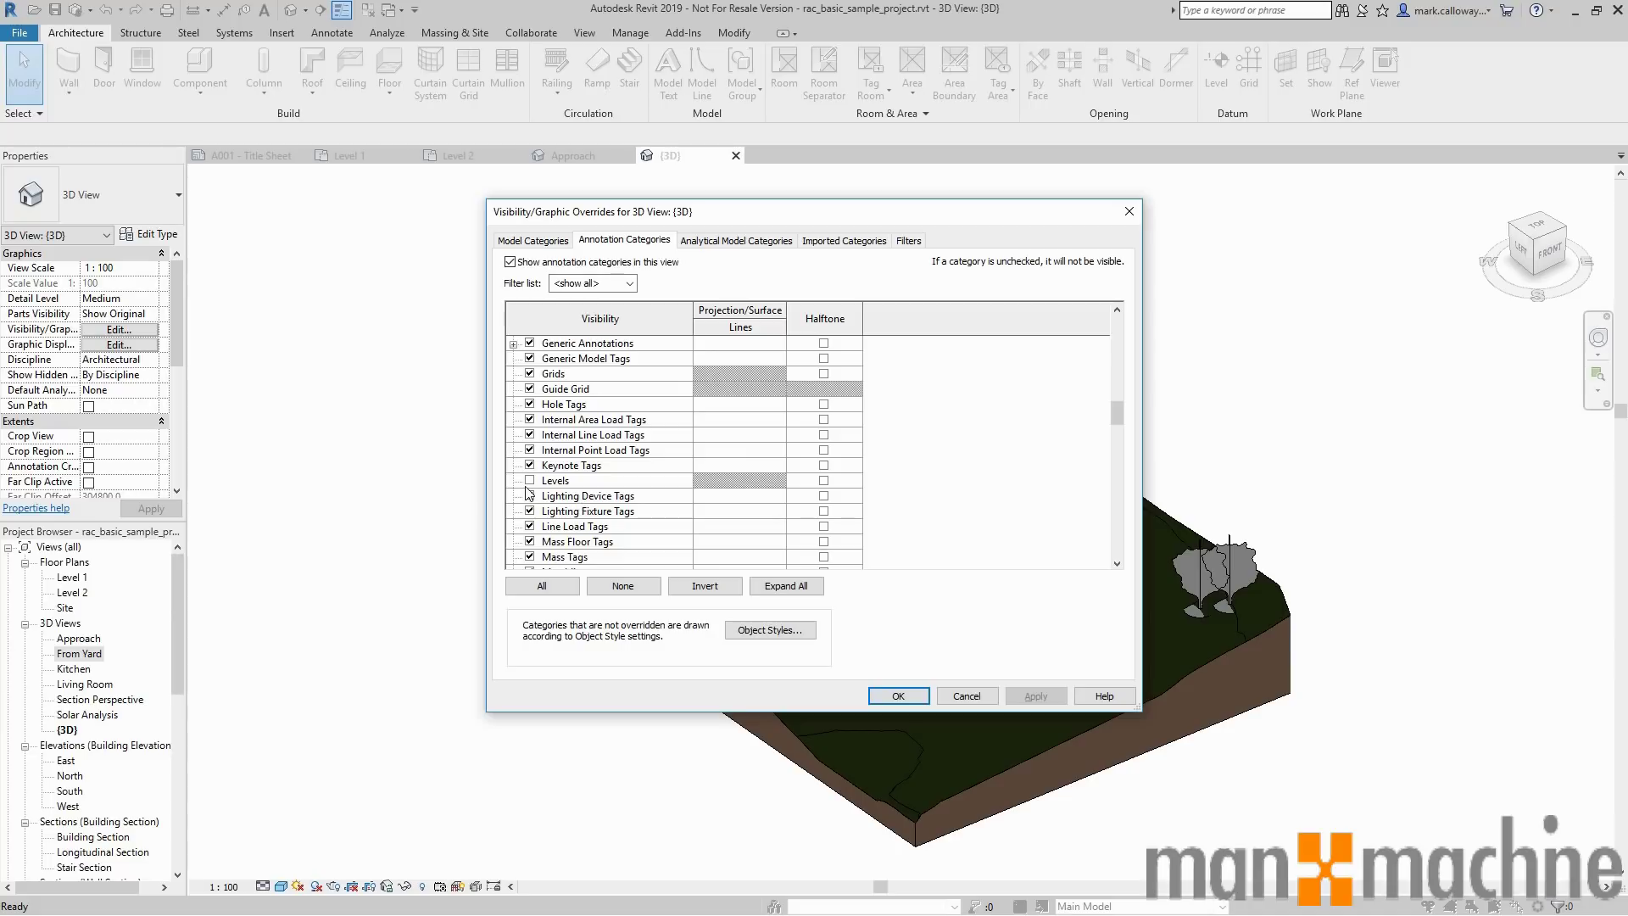
click(530, 480)
click(913, 696)
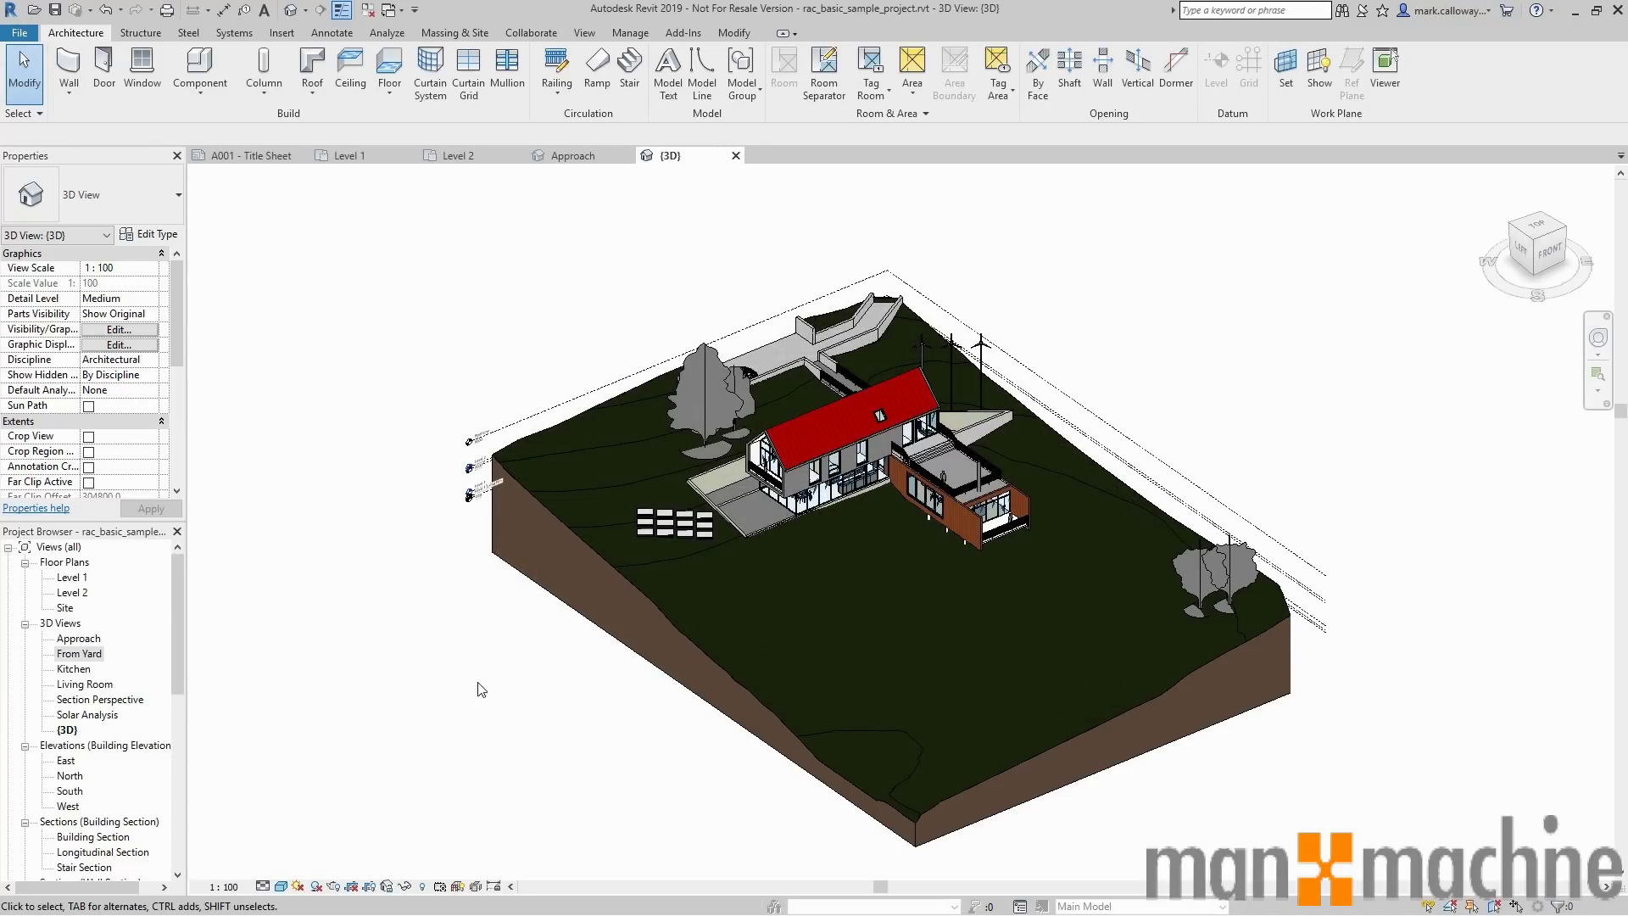
scroll(492, 492, up, 5)
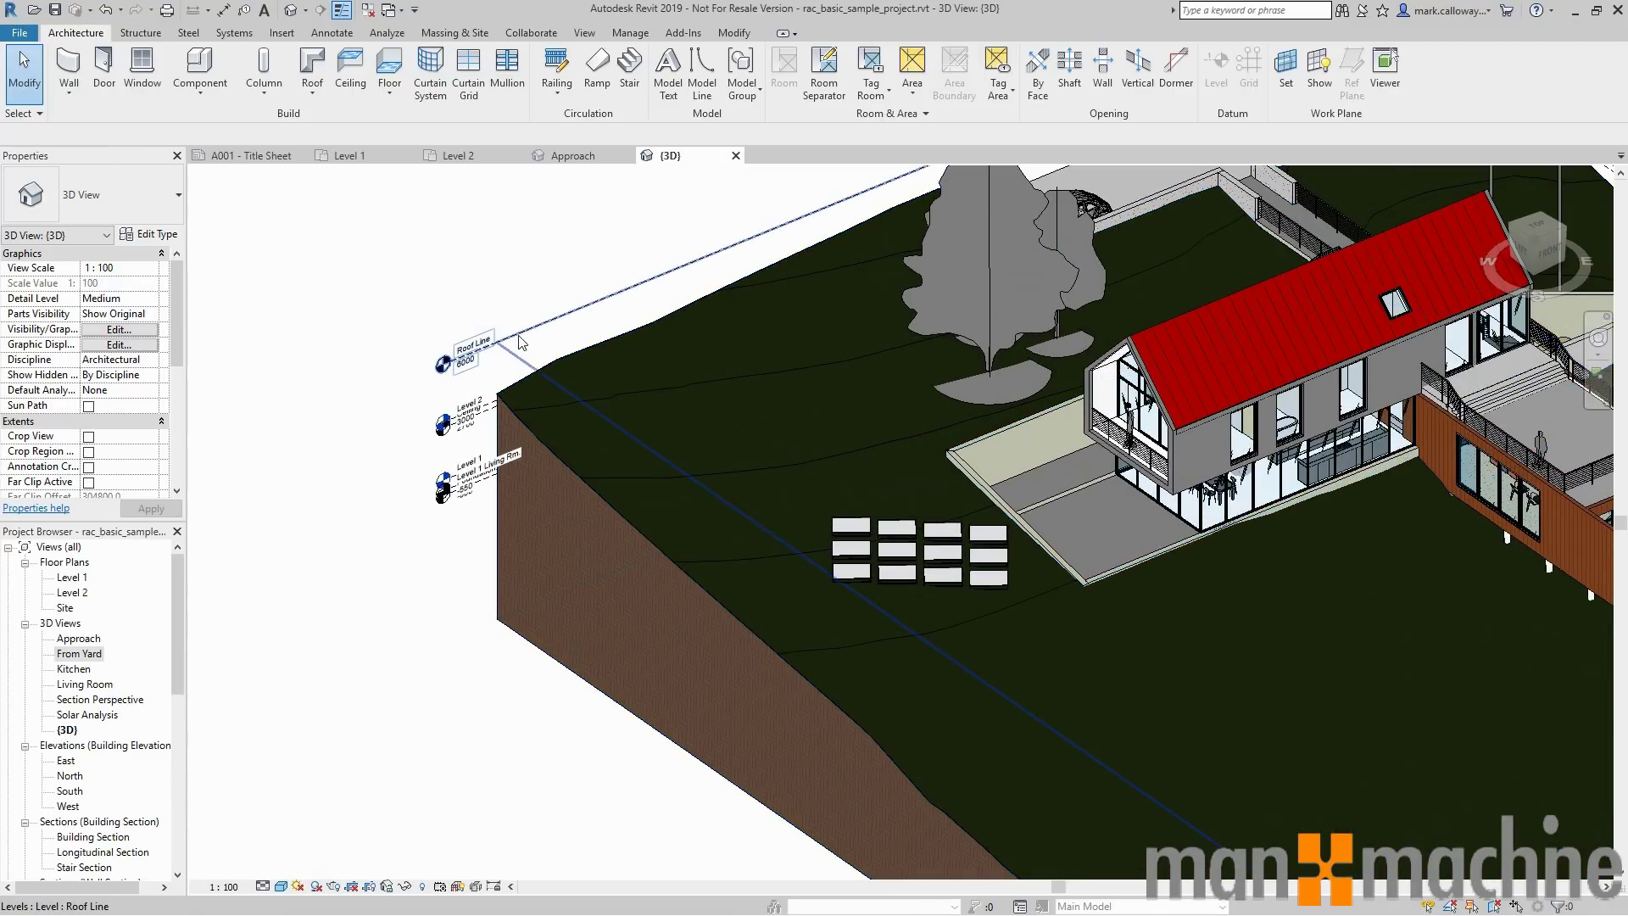
click(521, 342)
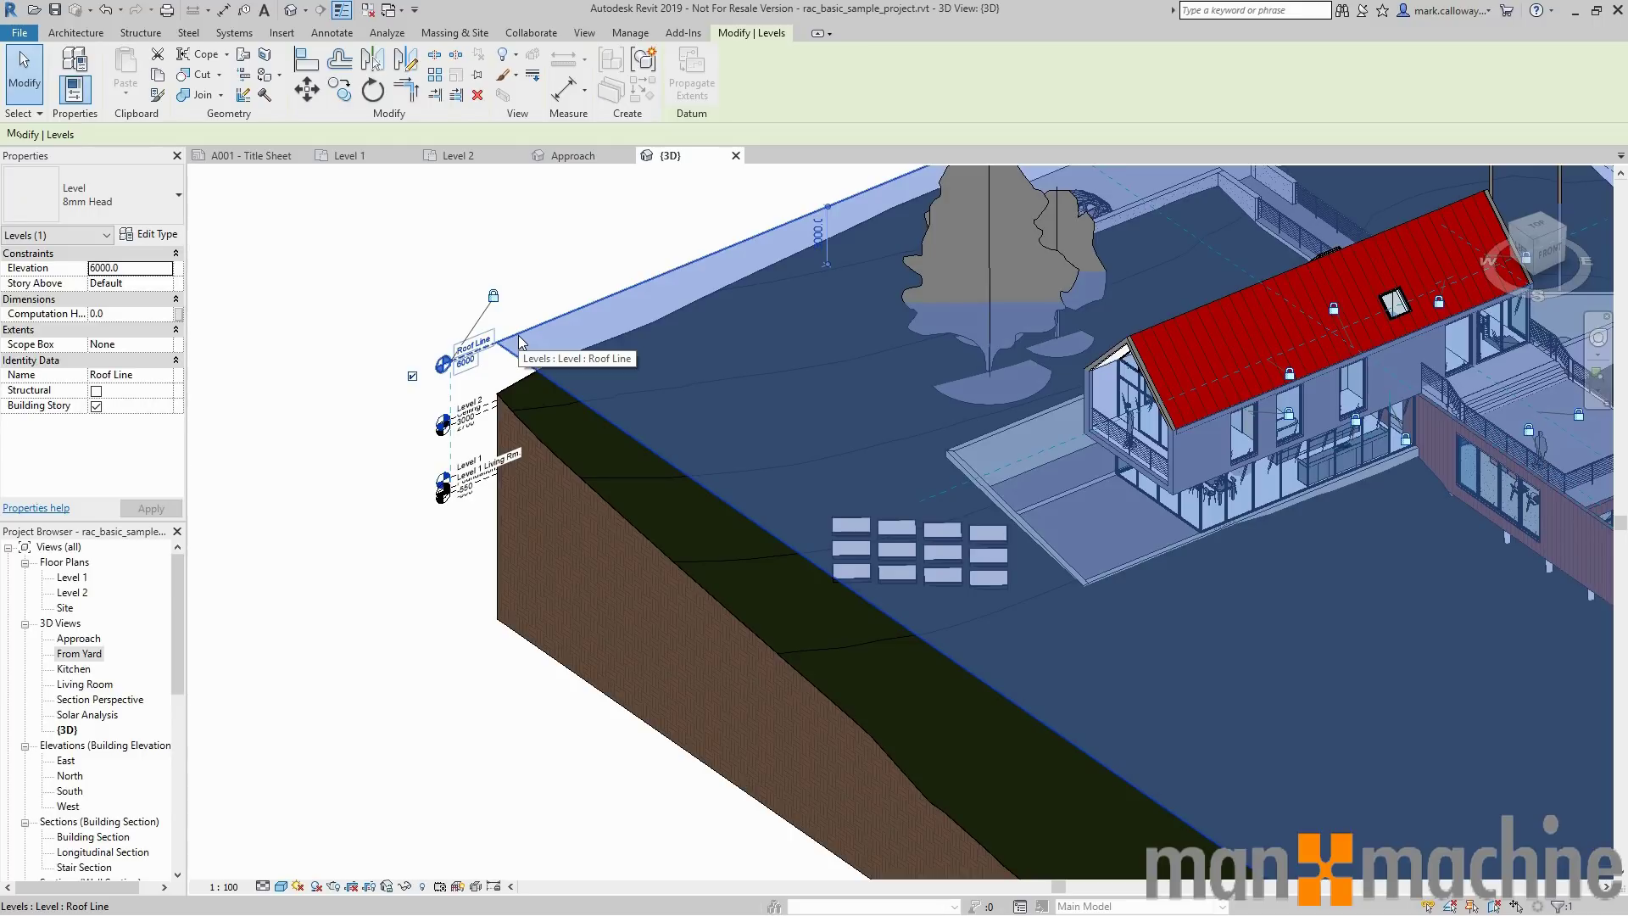
click(133, 237)
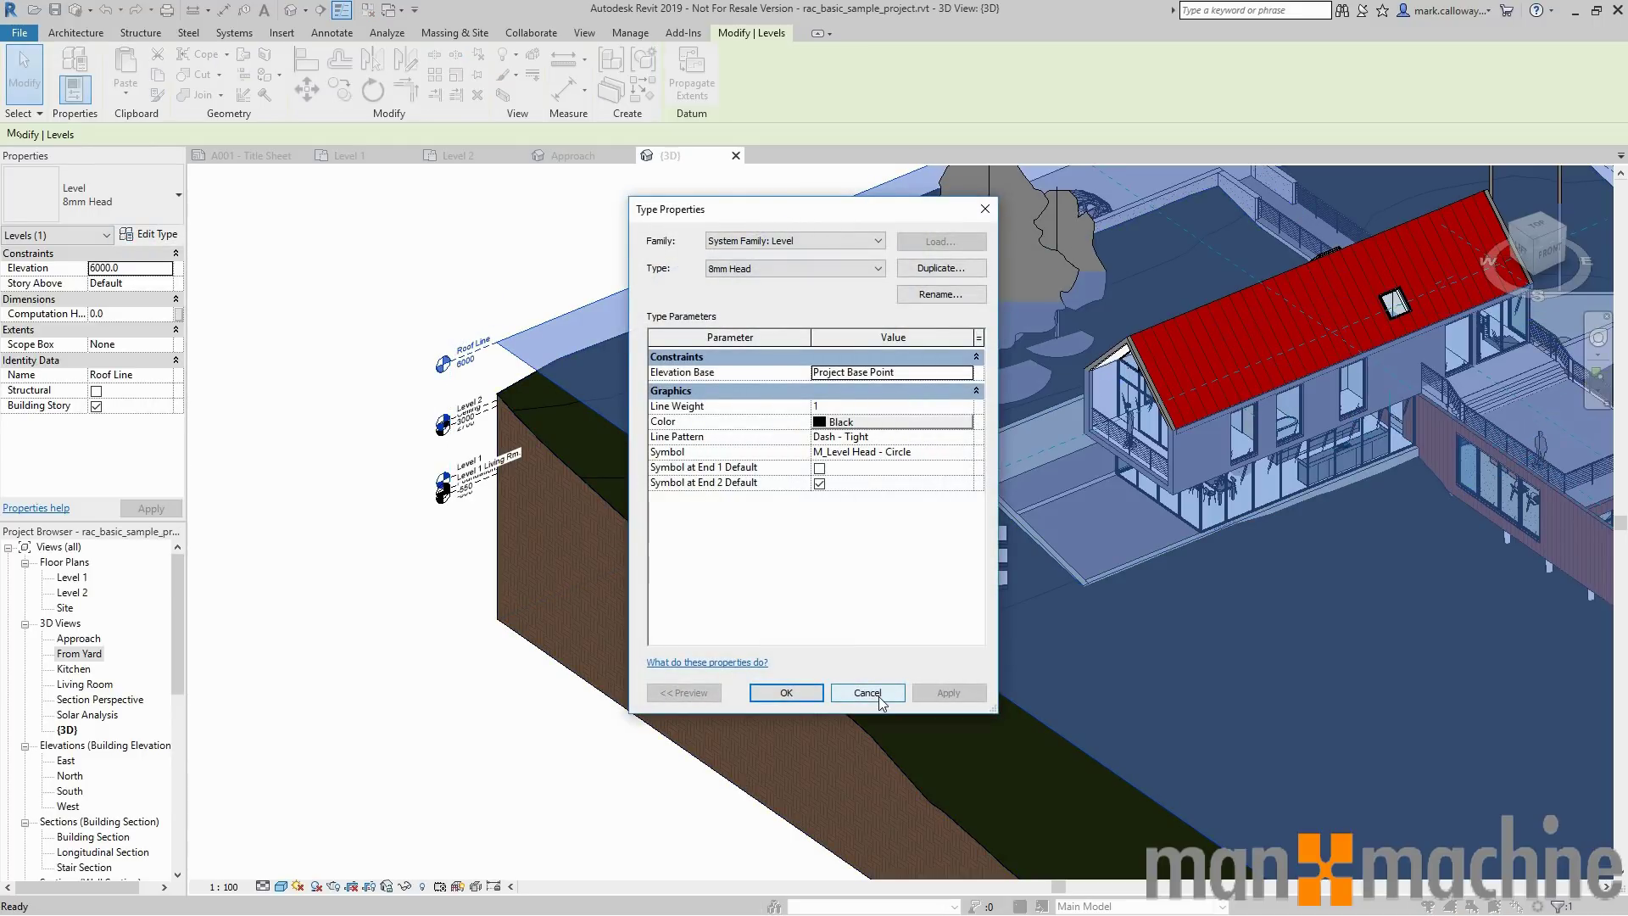
click(879, 697)
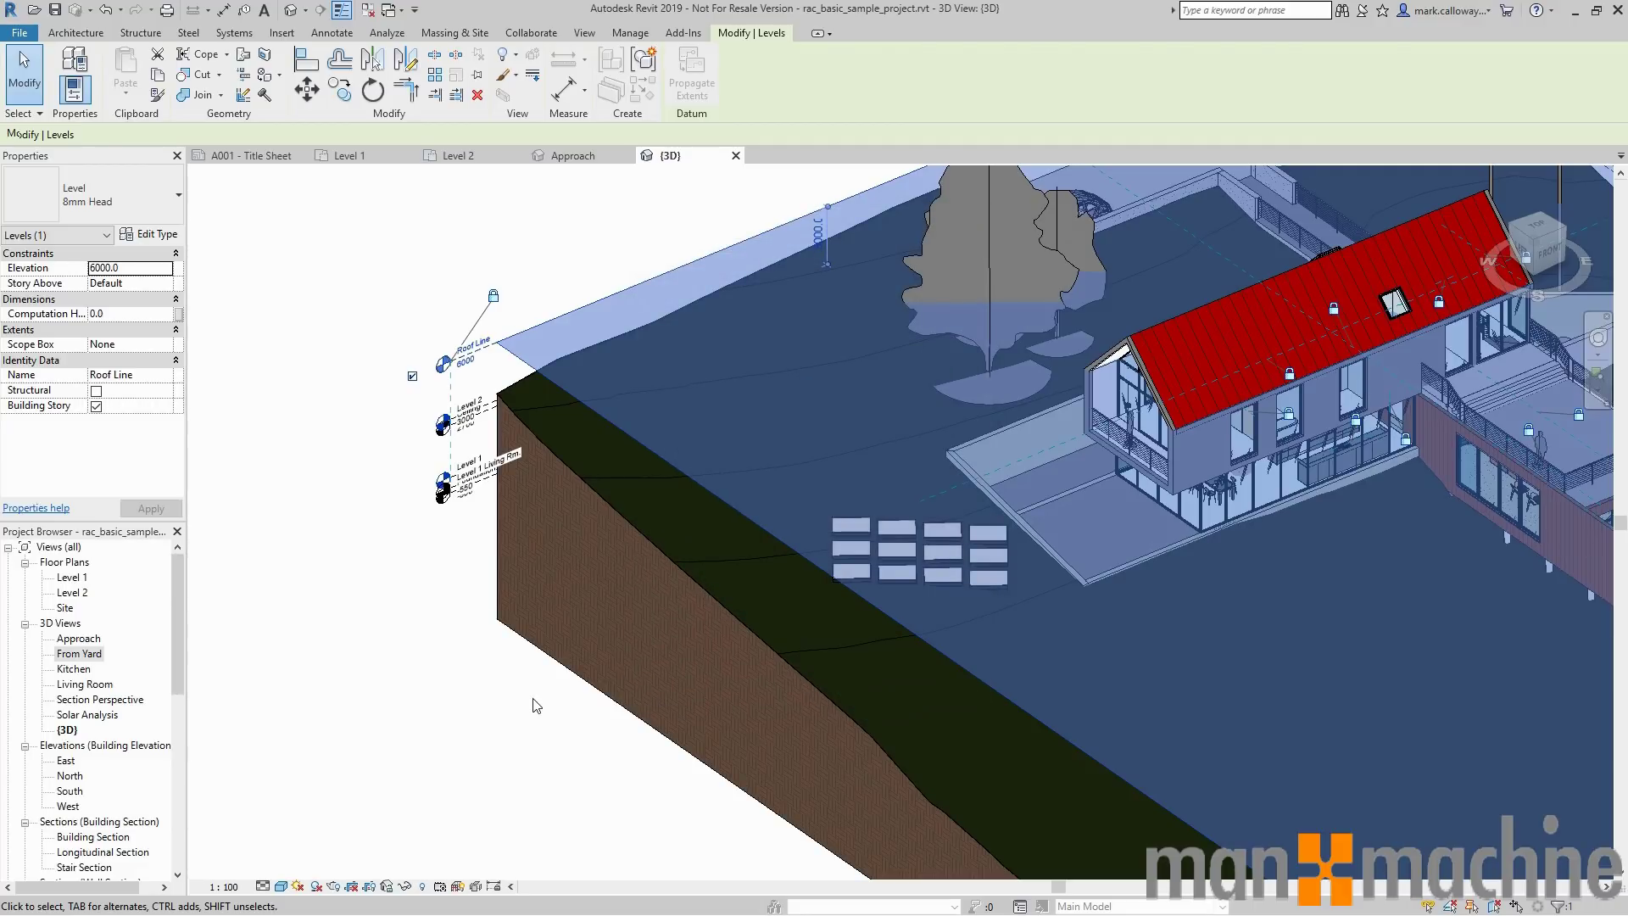
click(536, 705)
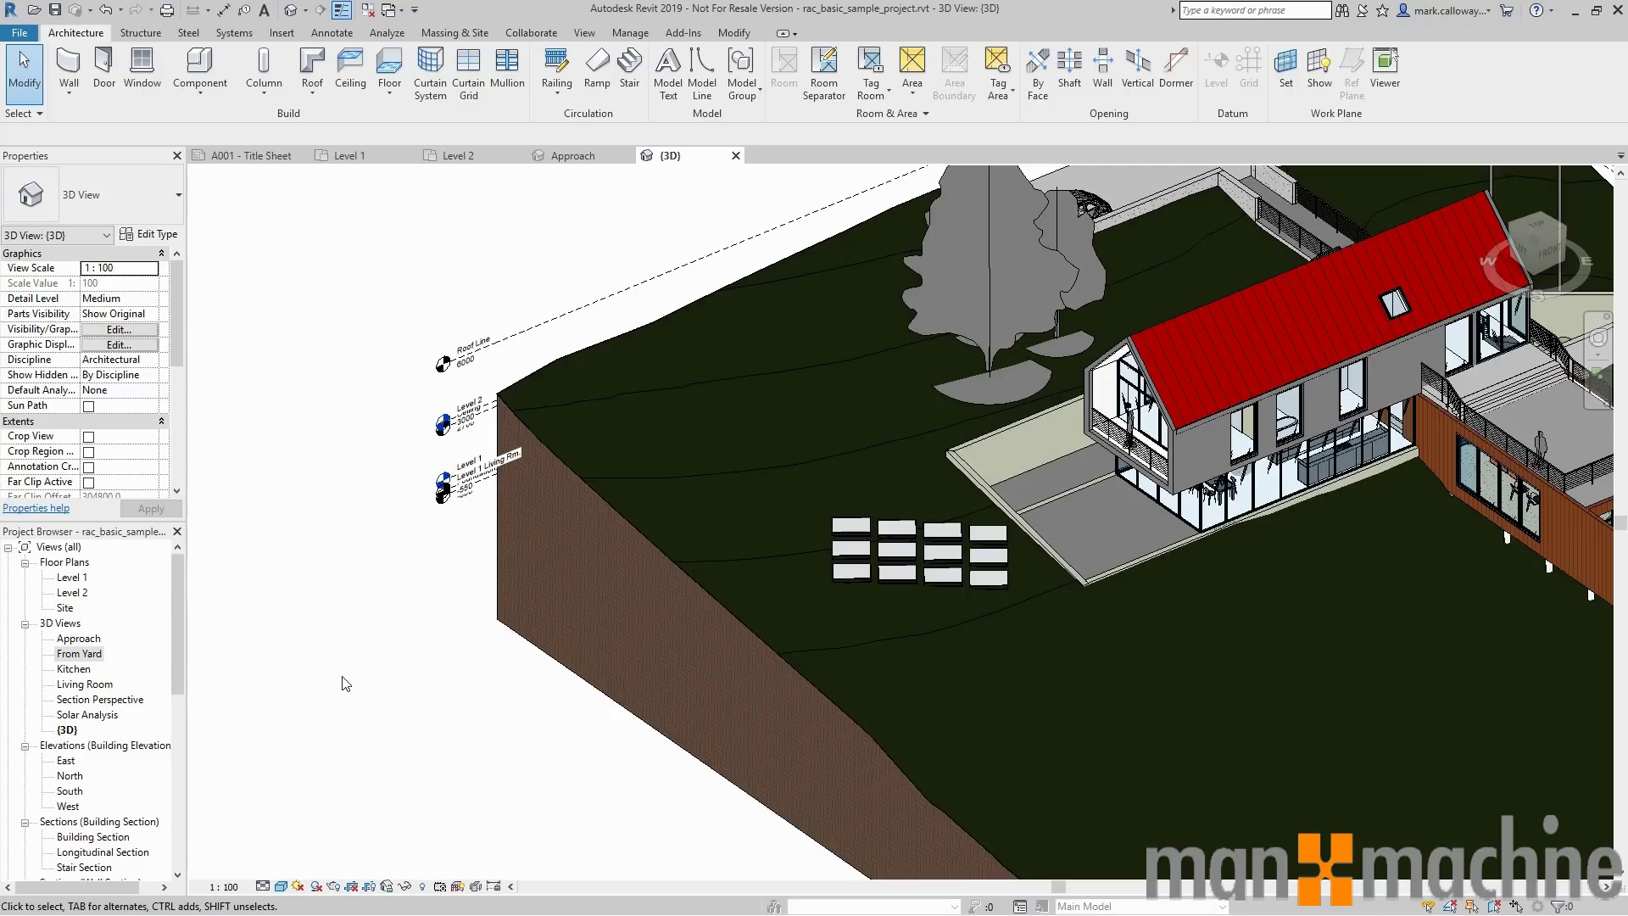
Open the Section Perspective 3D view and center the section render
click(95, 700)
double_click(95, 701)
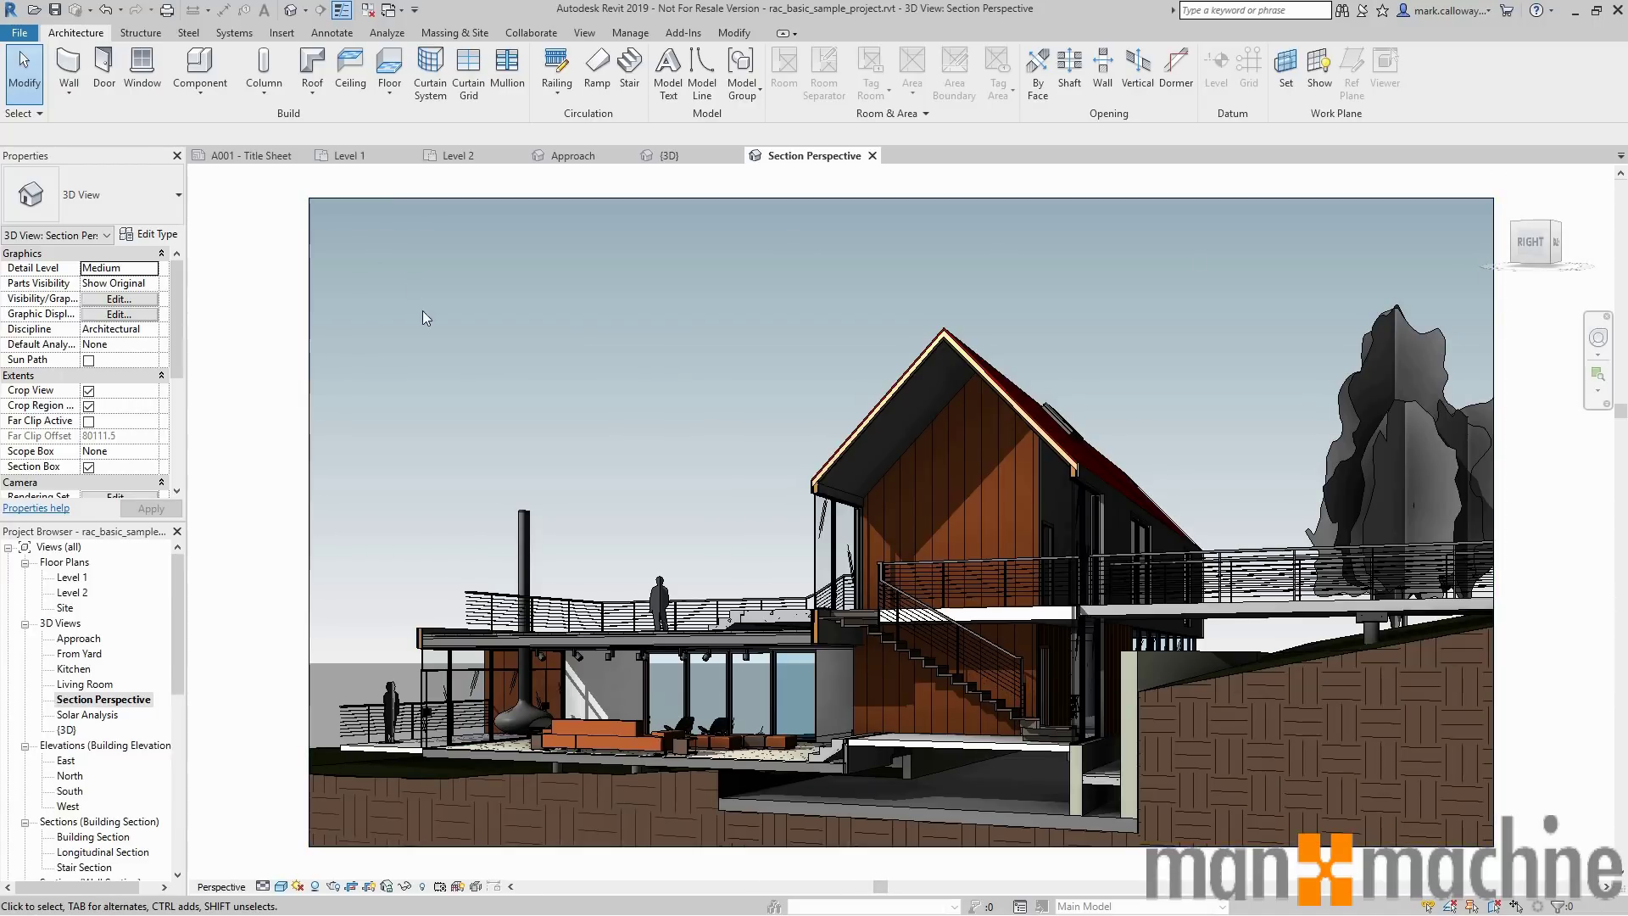
scroll(424, 310, down, 3)
middle_drag(321, 294, 469, 374)
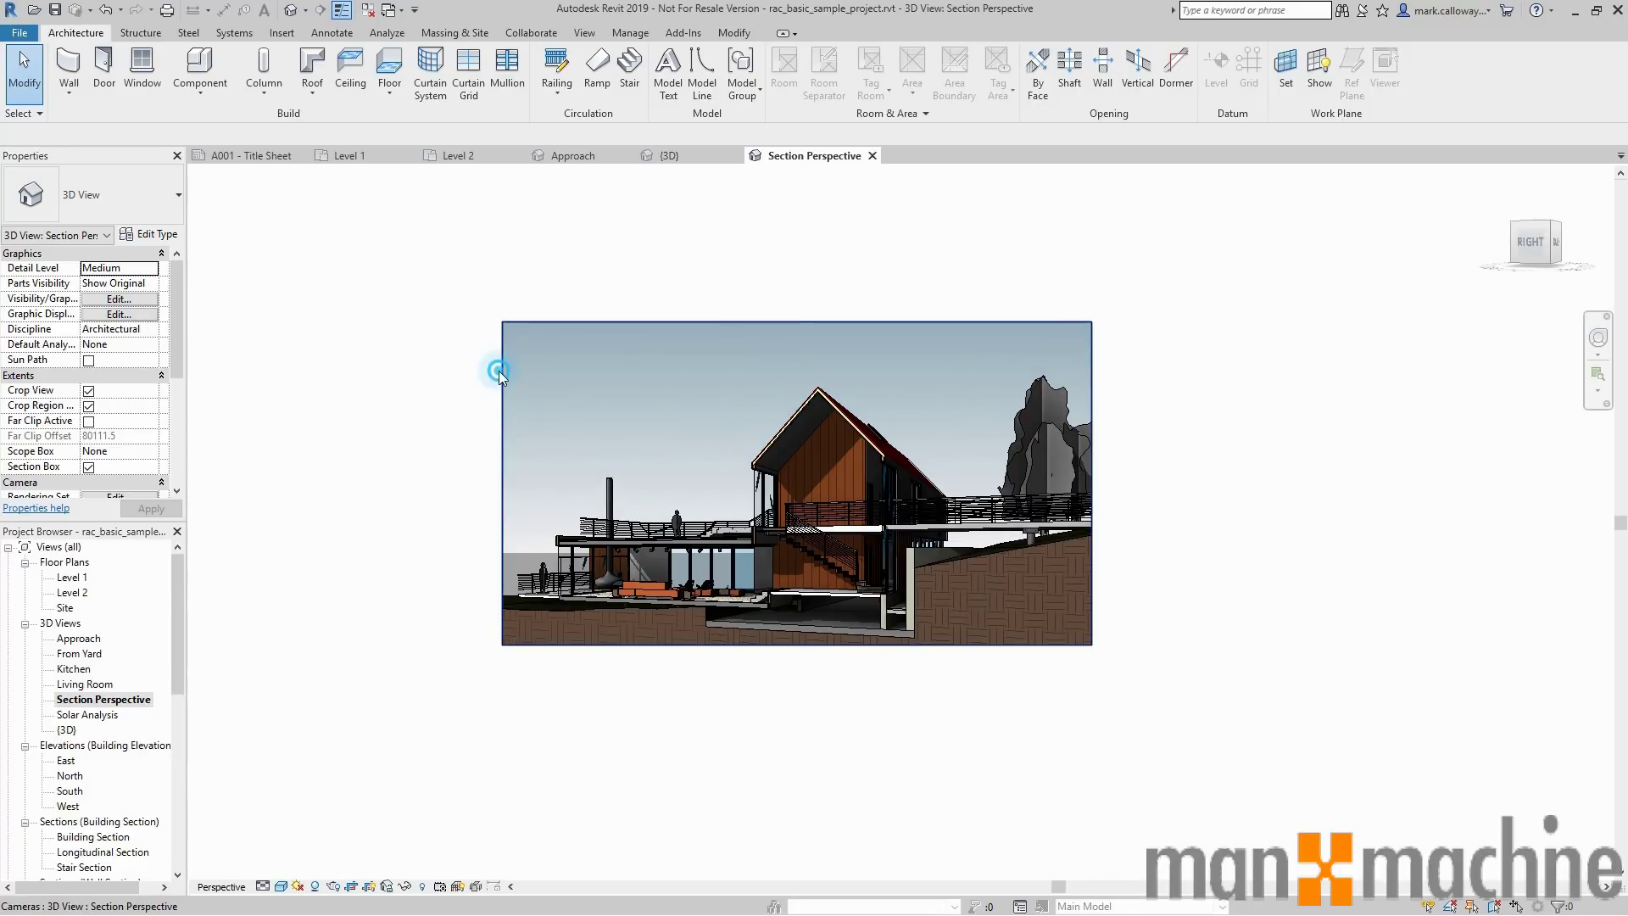
Reset the crop boundary to the model and reselect the crop region
click(501, 377)
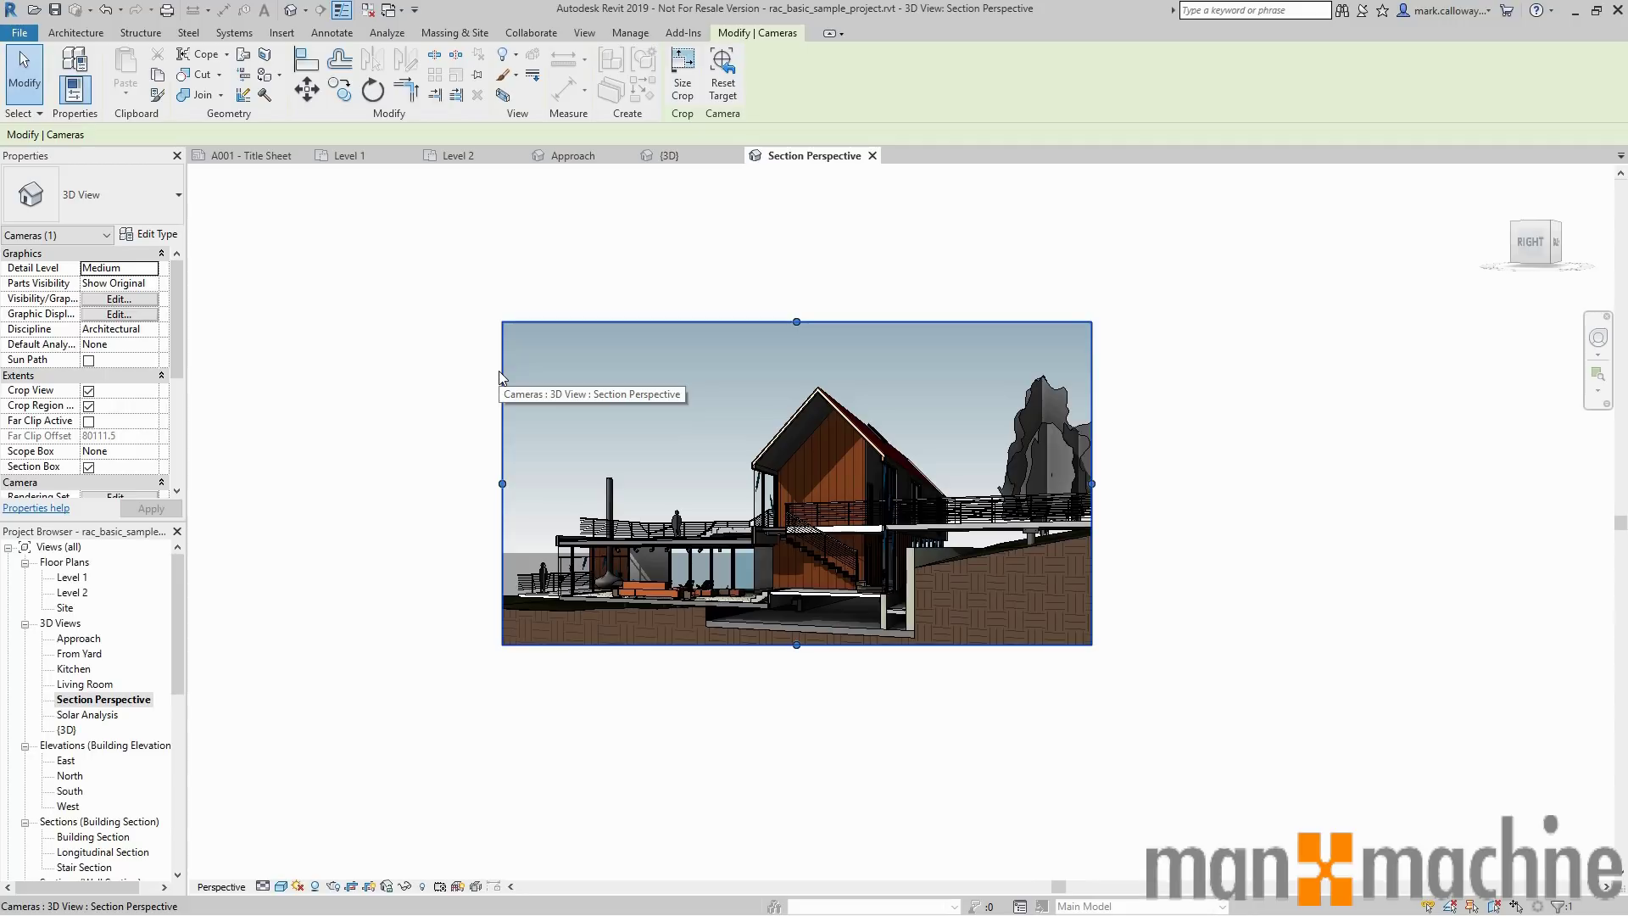
right_click(500, 377)
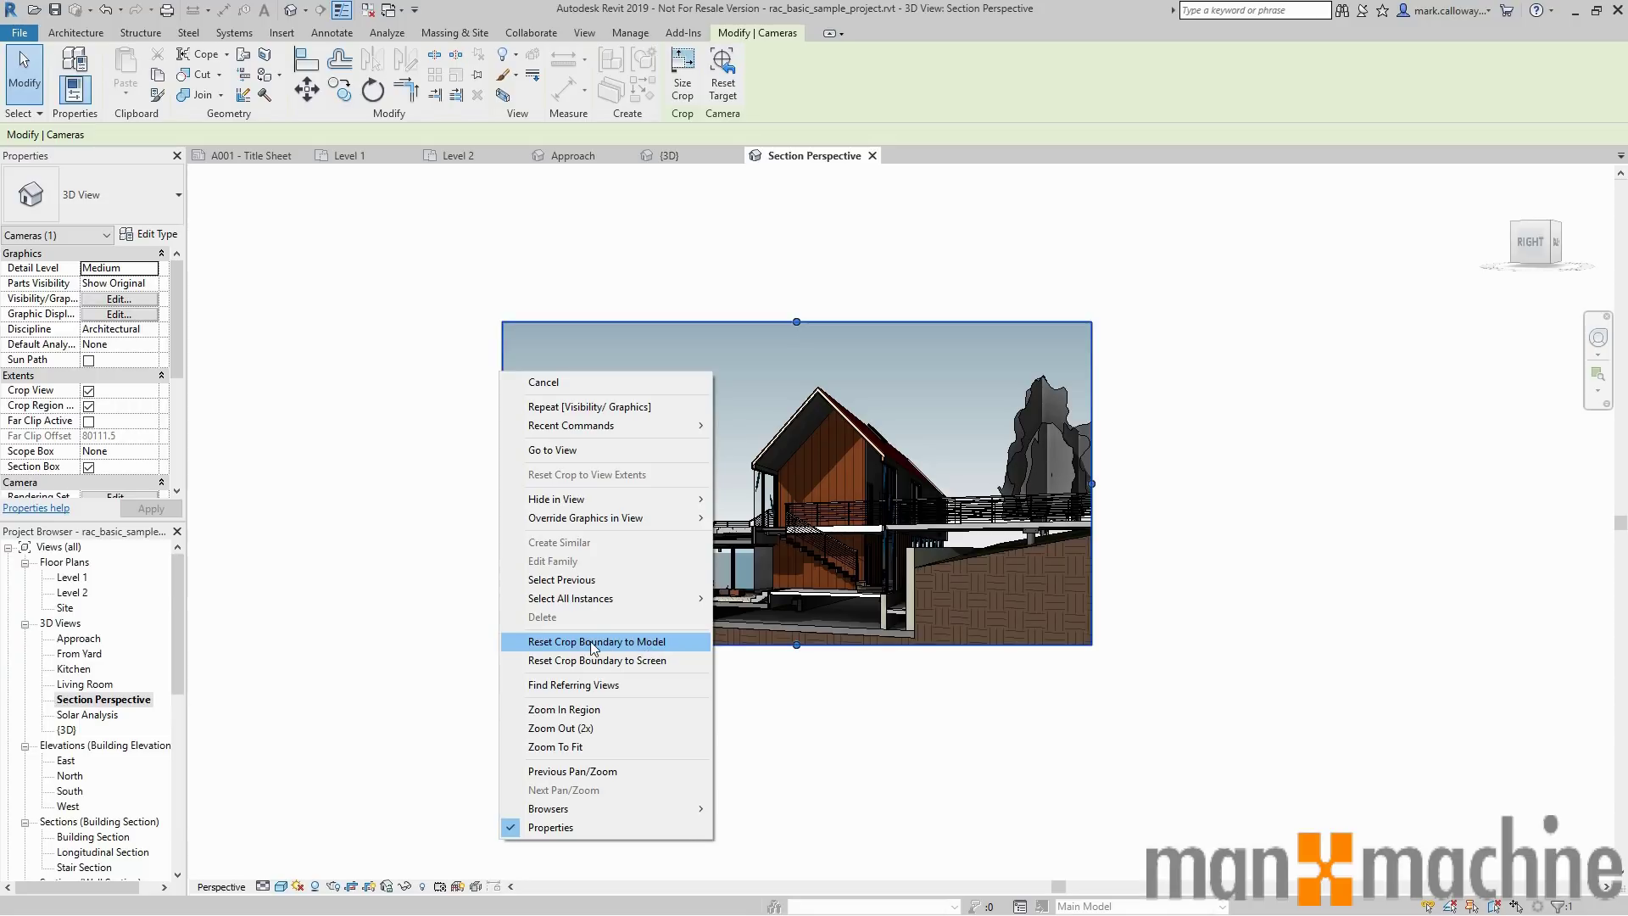
click(617, 645)
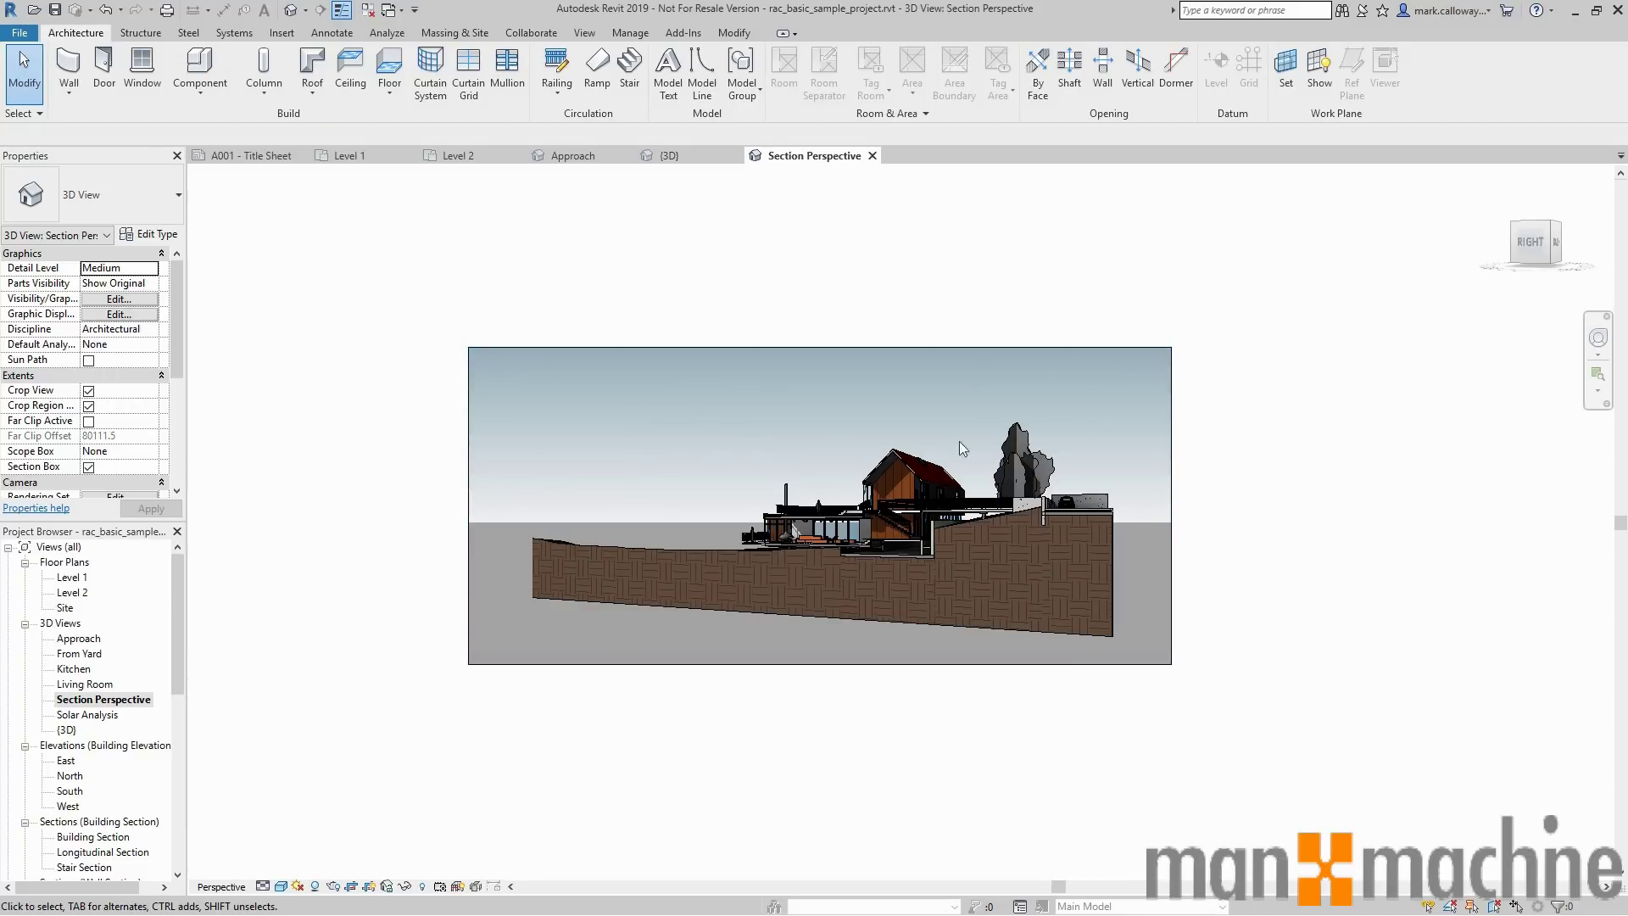
click(652, 669)
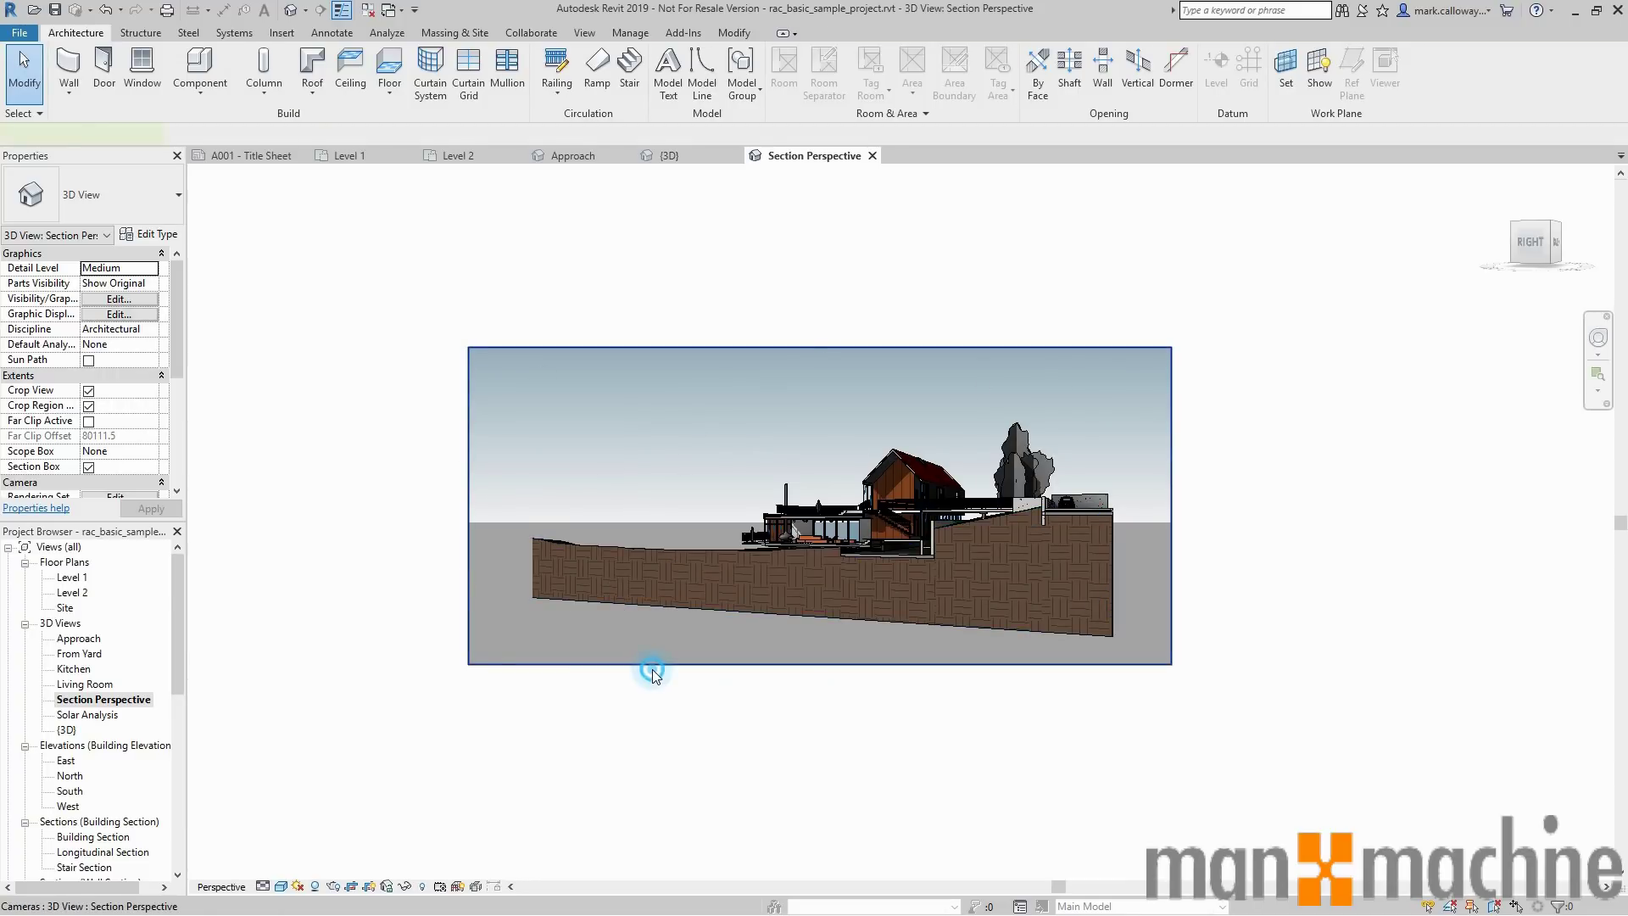
Reset the Section Perspective crop boundary to the screen, then zoom out and pan right
right_click(653, 672)
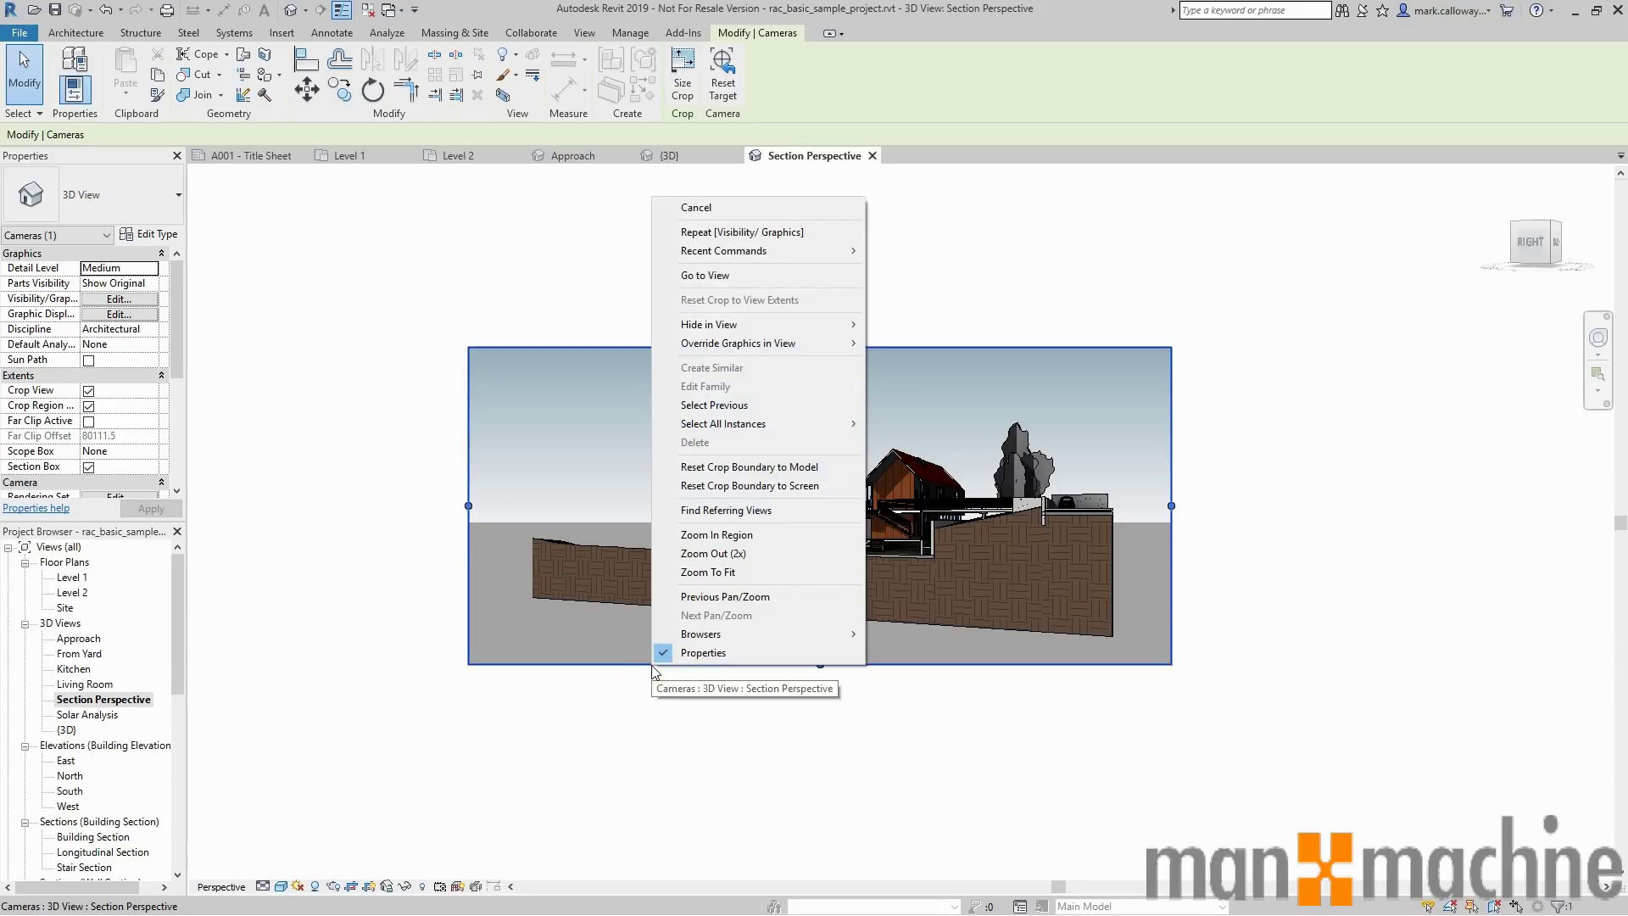
click(743, 487)
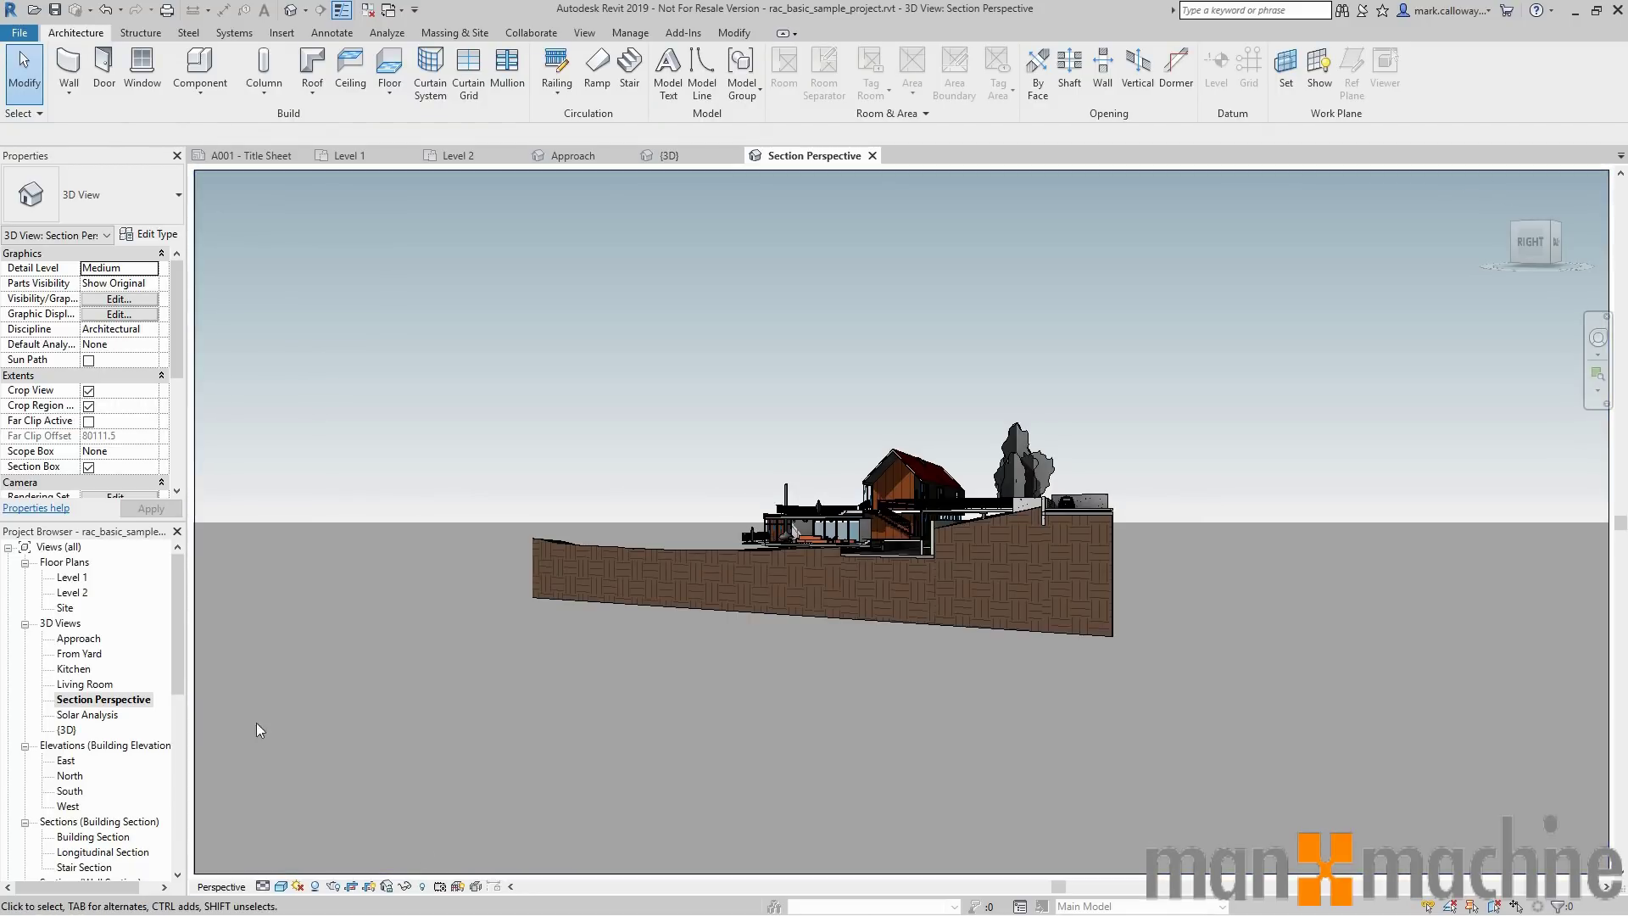
scroll(470, 475, down, 3)
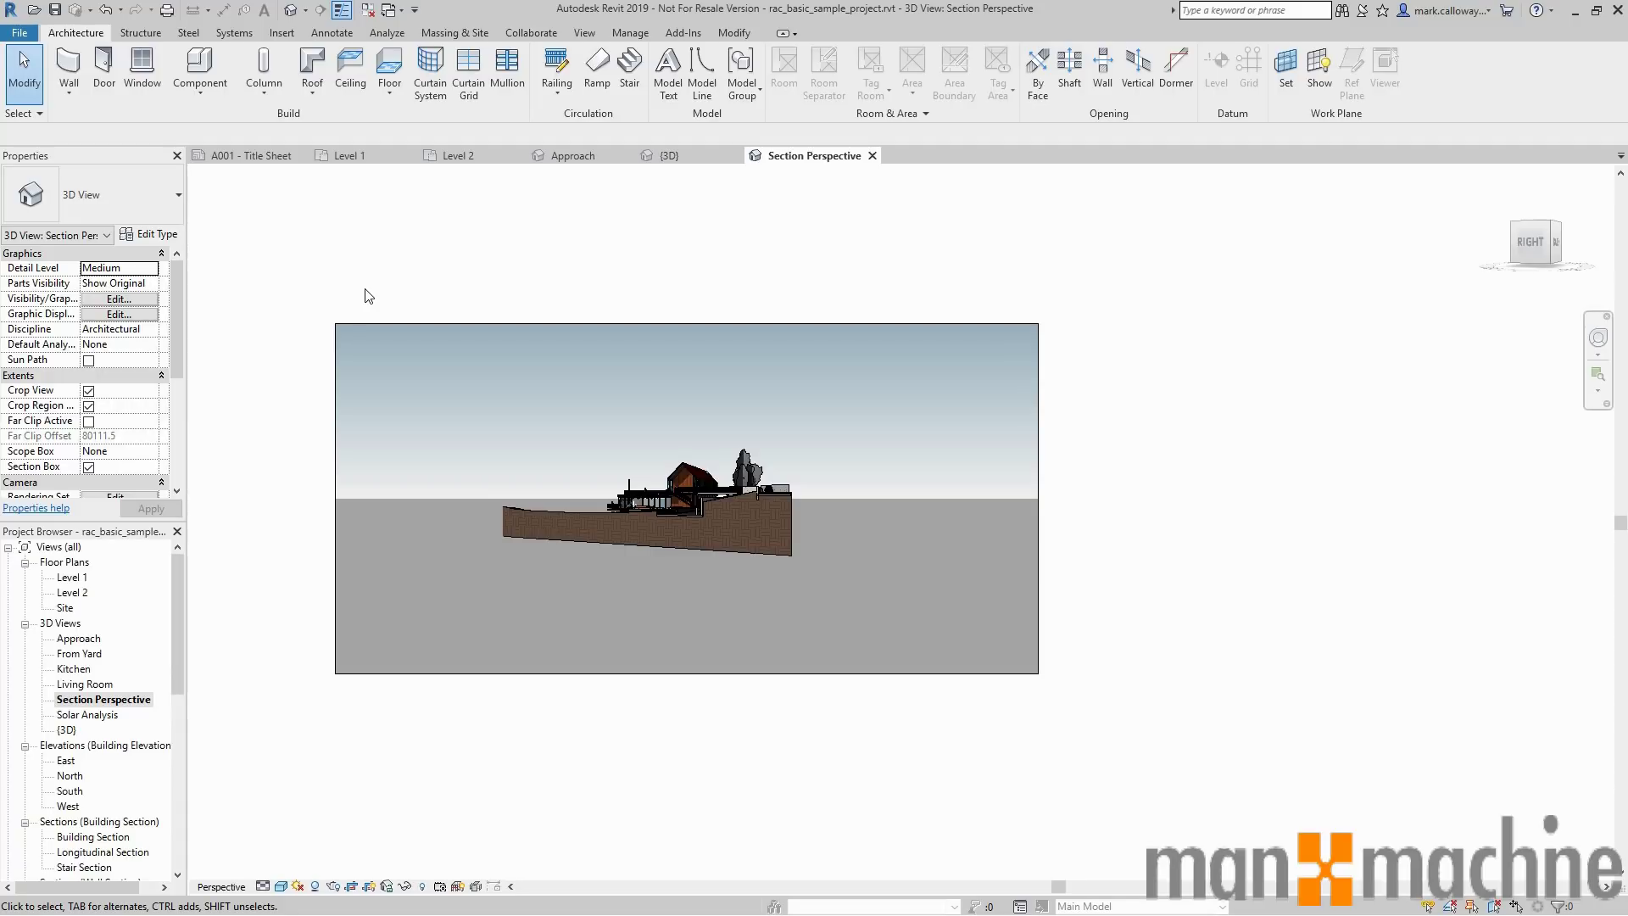
middle_drag(370, 334, 533, 338)
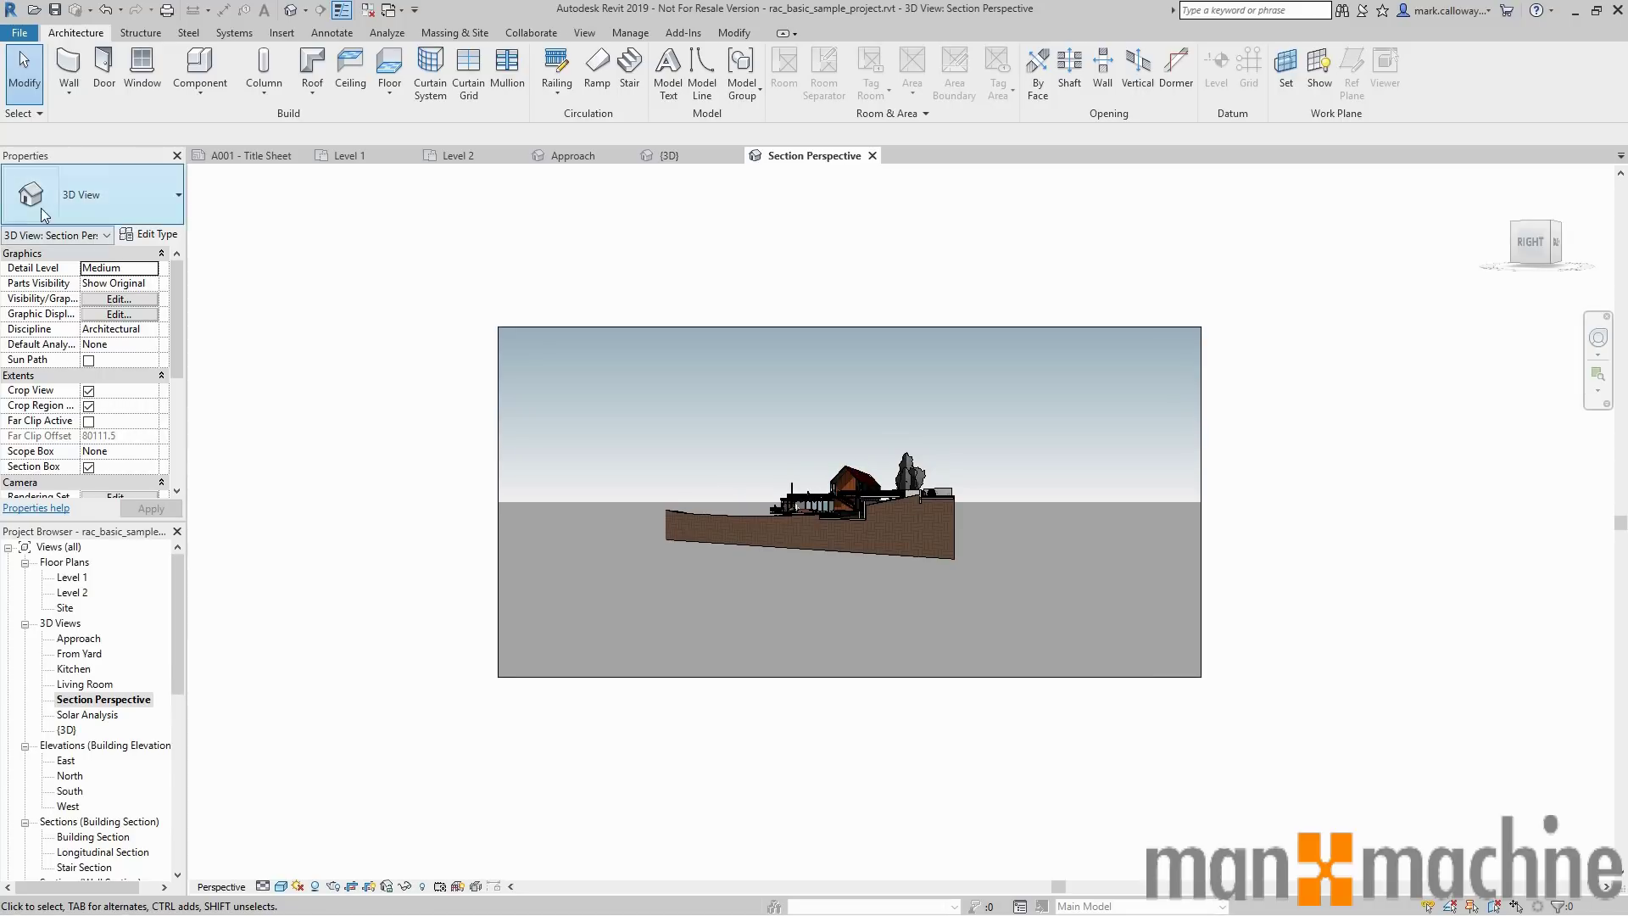
Turn off Crop View and orbit in close on the cut-through living room
click(88, 391)
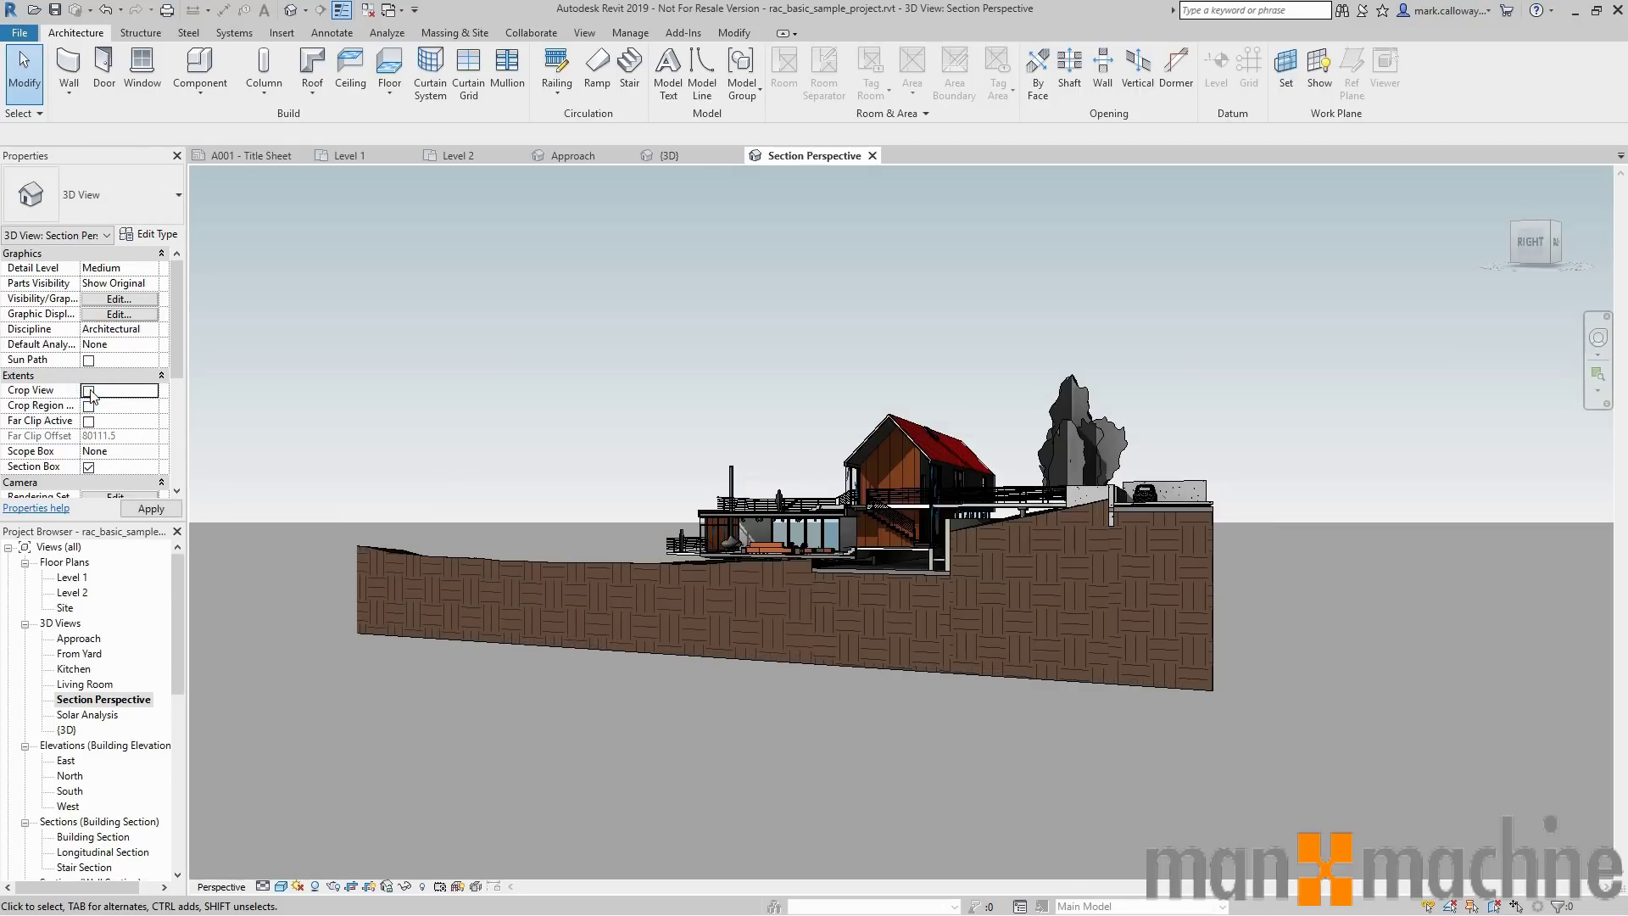
scroll(492, 427, down, 5)
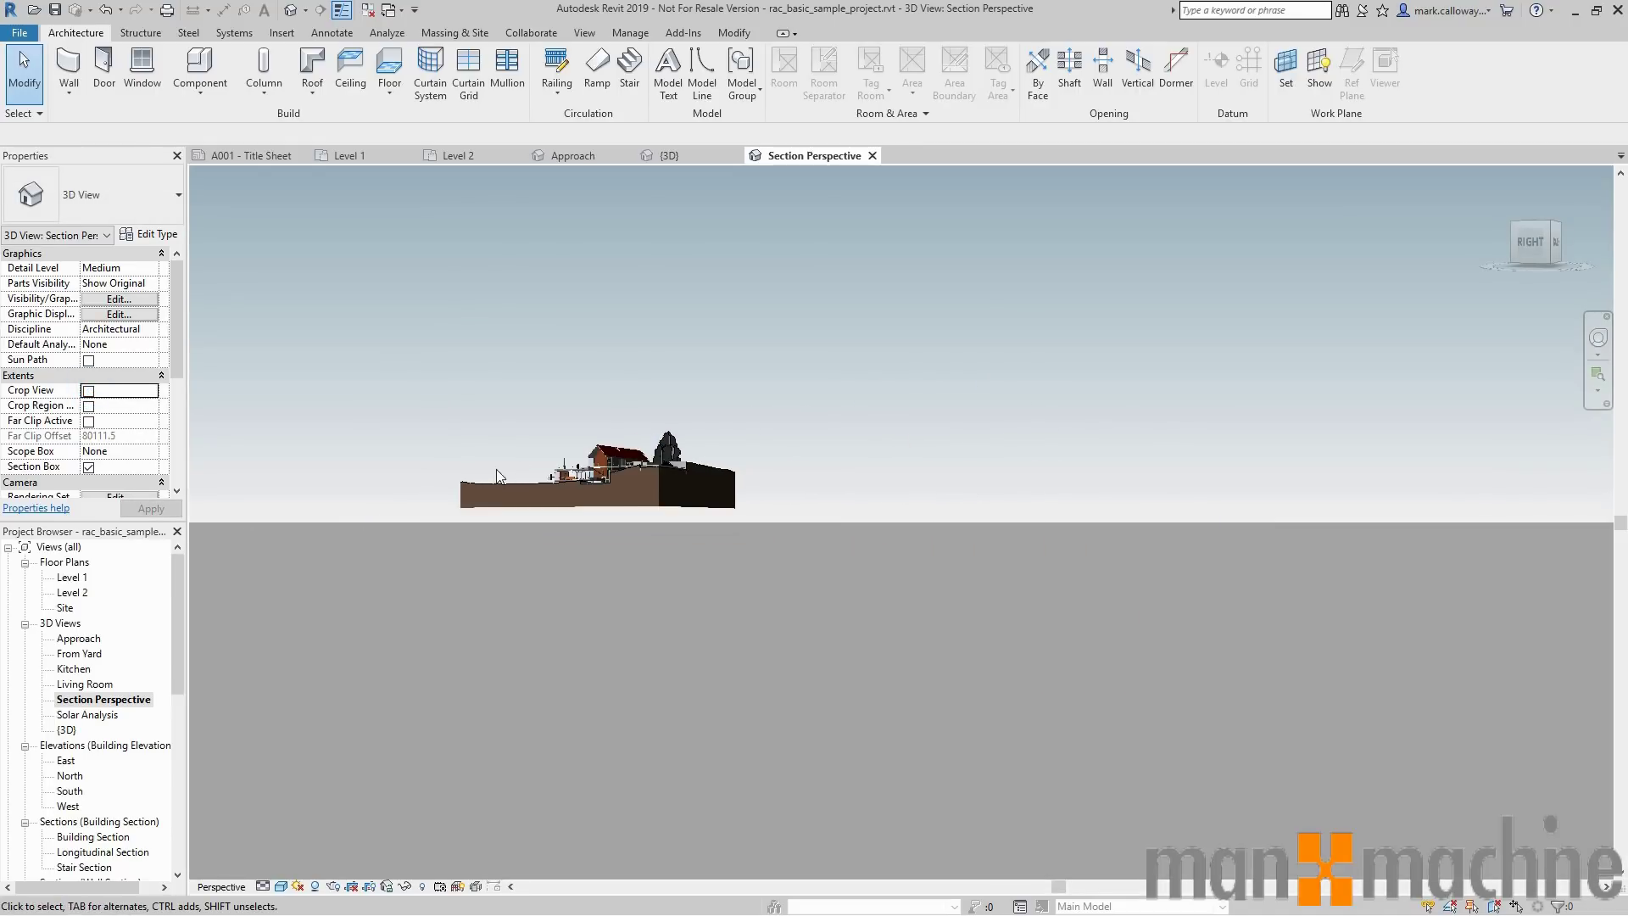
scroll(501, 462, up, 6)
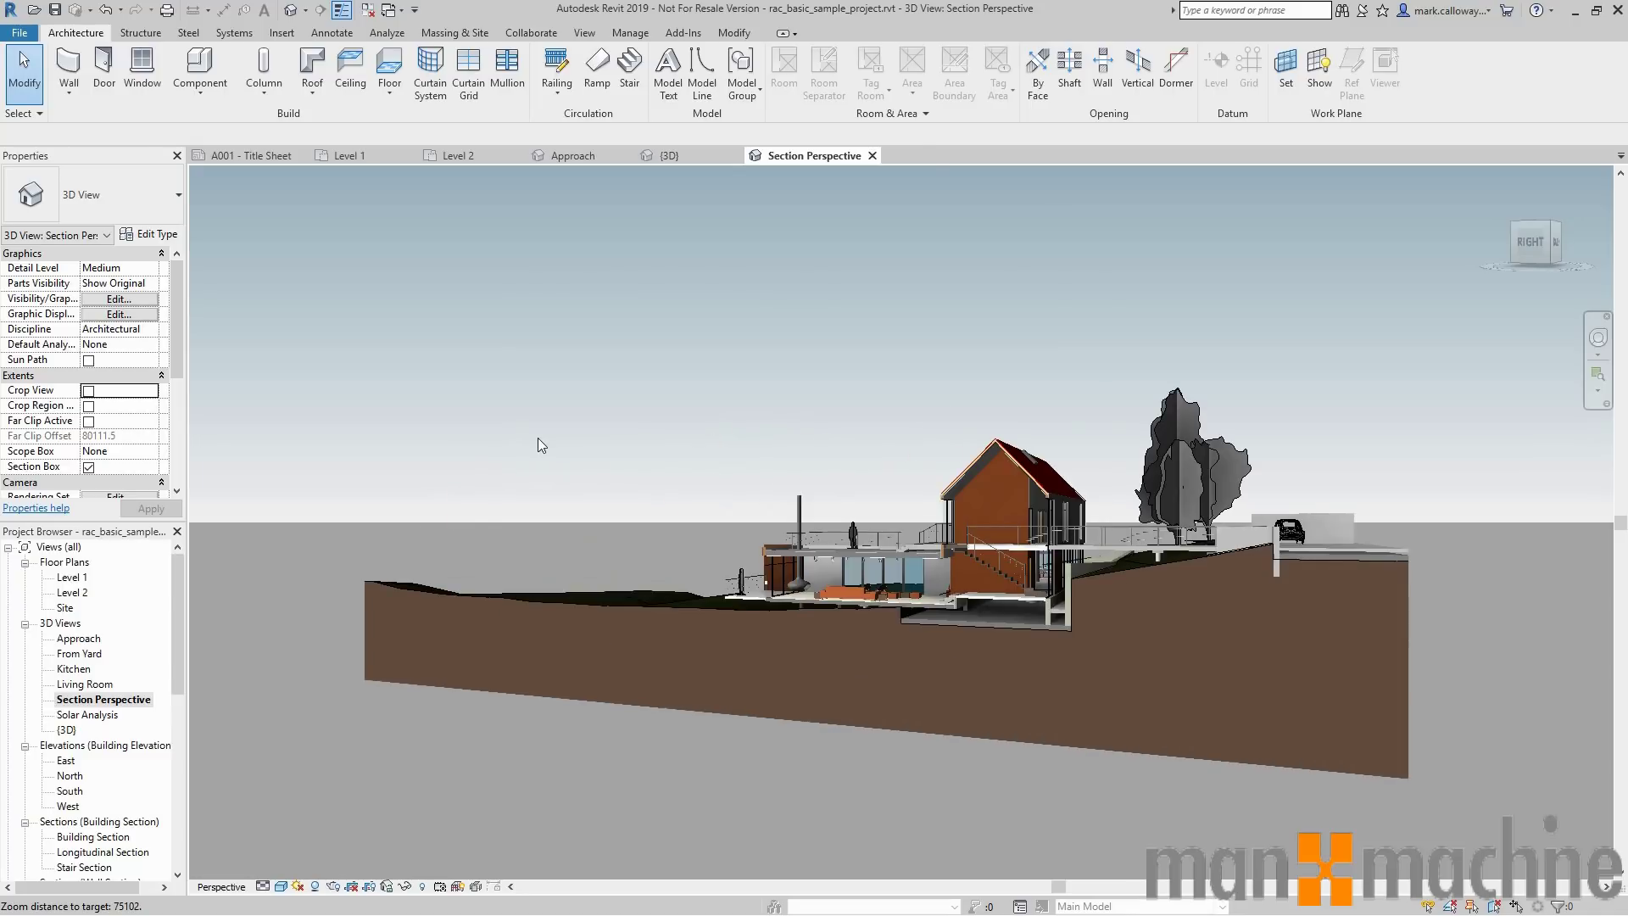
shift+middle_drag(537, 438, 1092, 658)
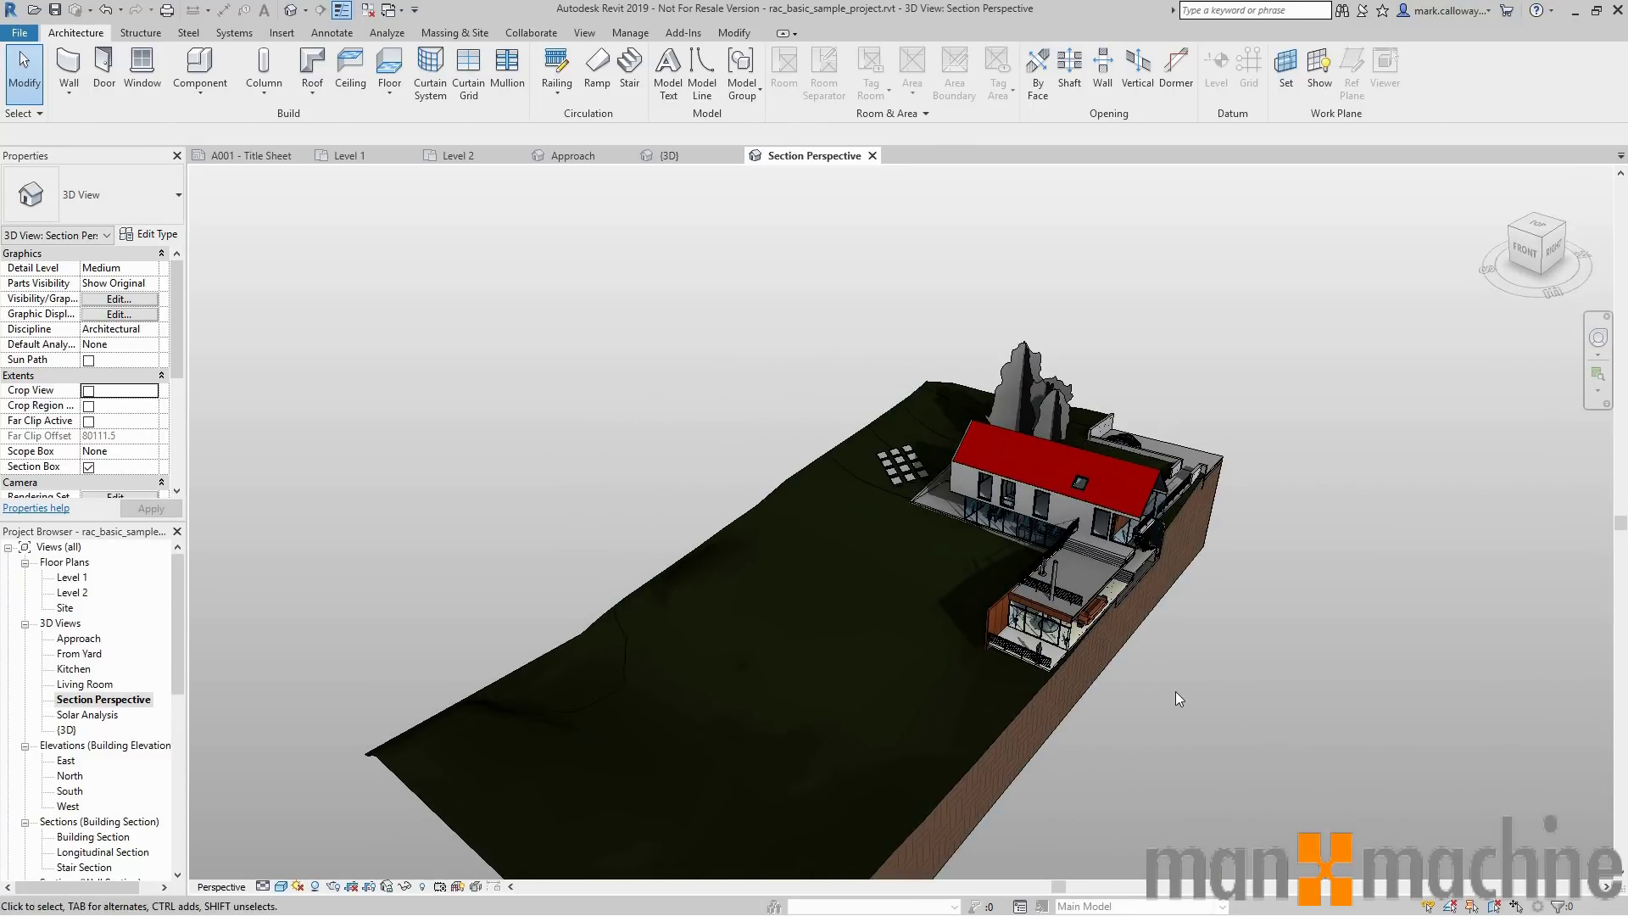
scroll(1175, 690, up, 3)
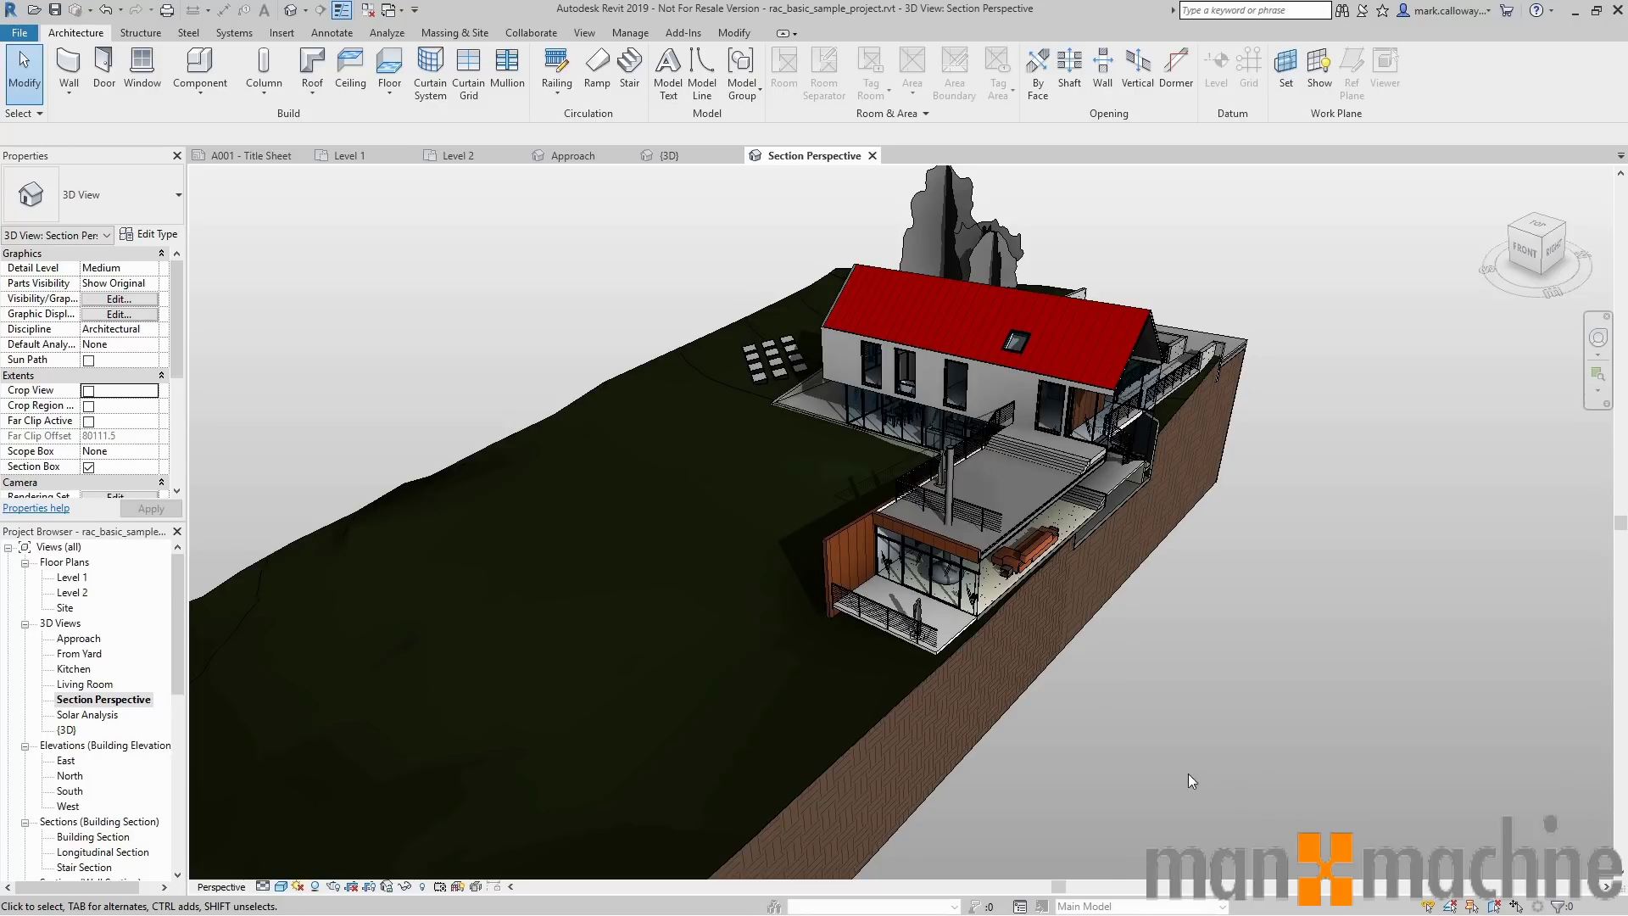
scroll(1189, 774, up, 5)
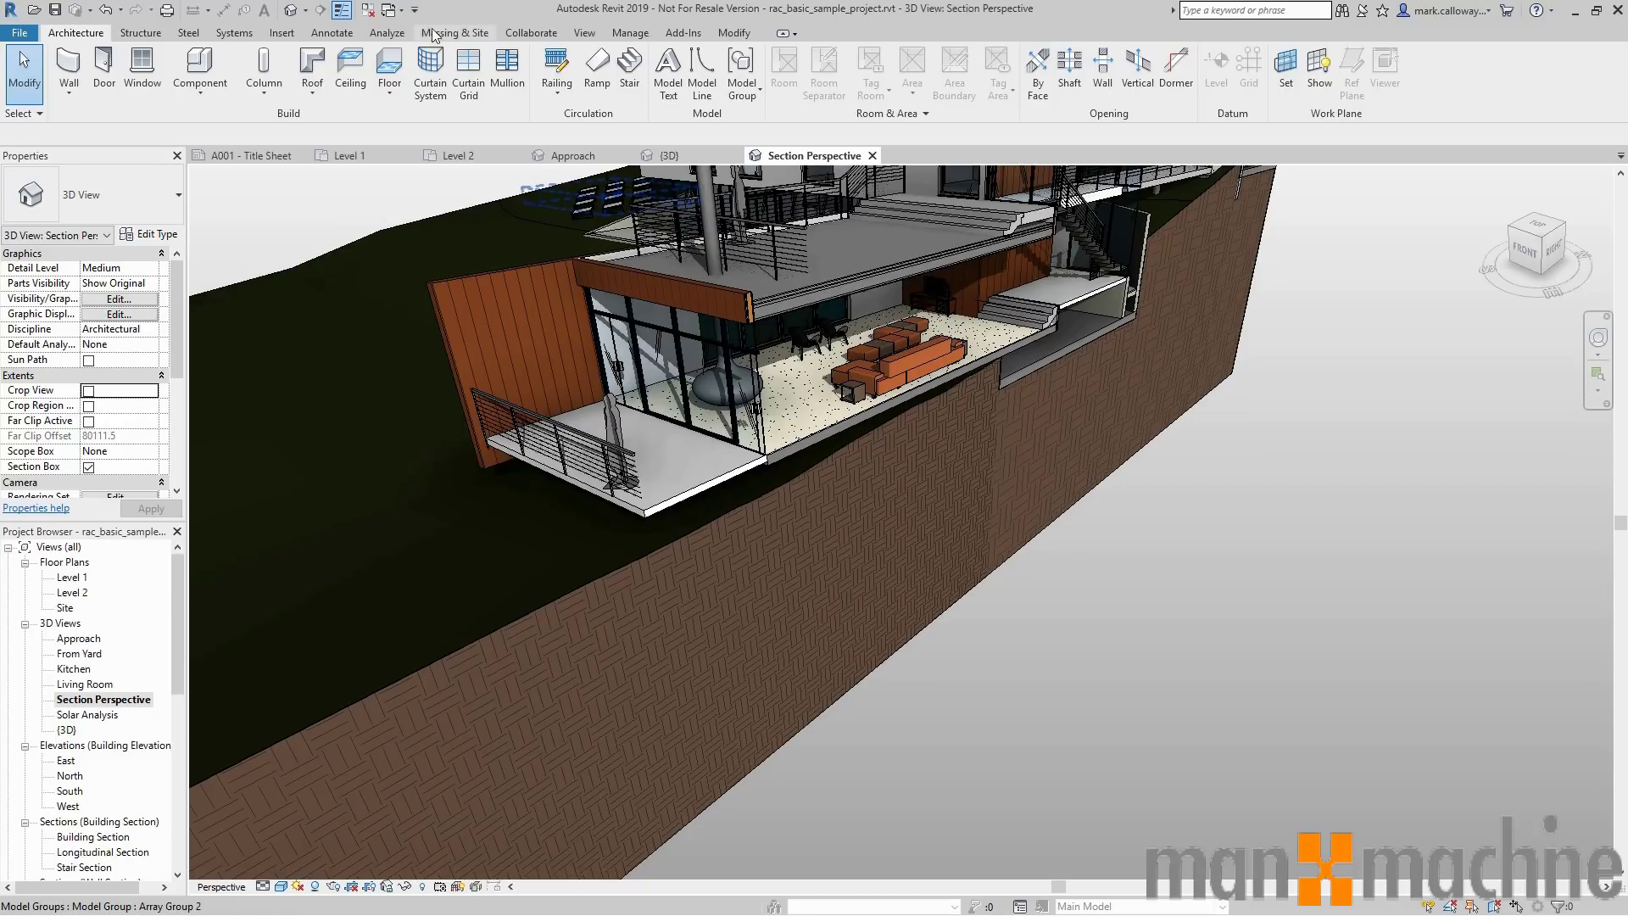
click(629, 34)
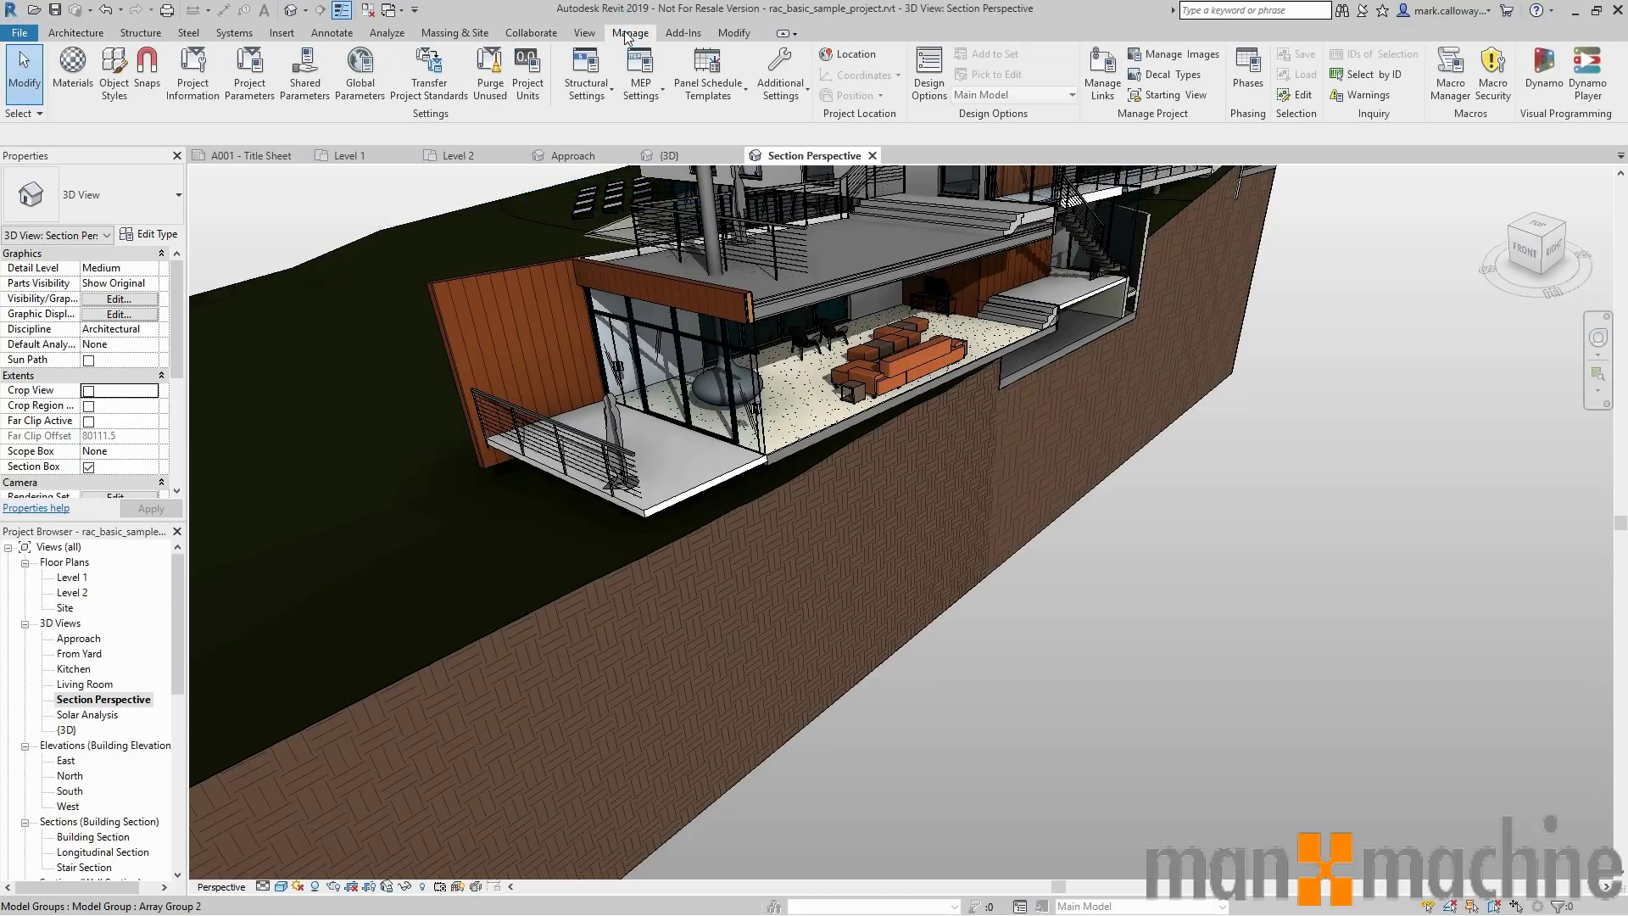
click(73, 68)
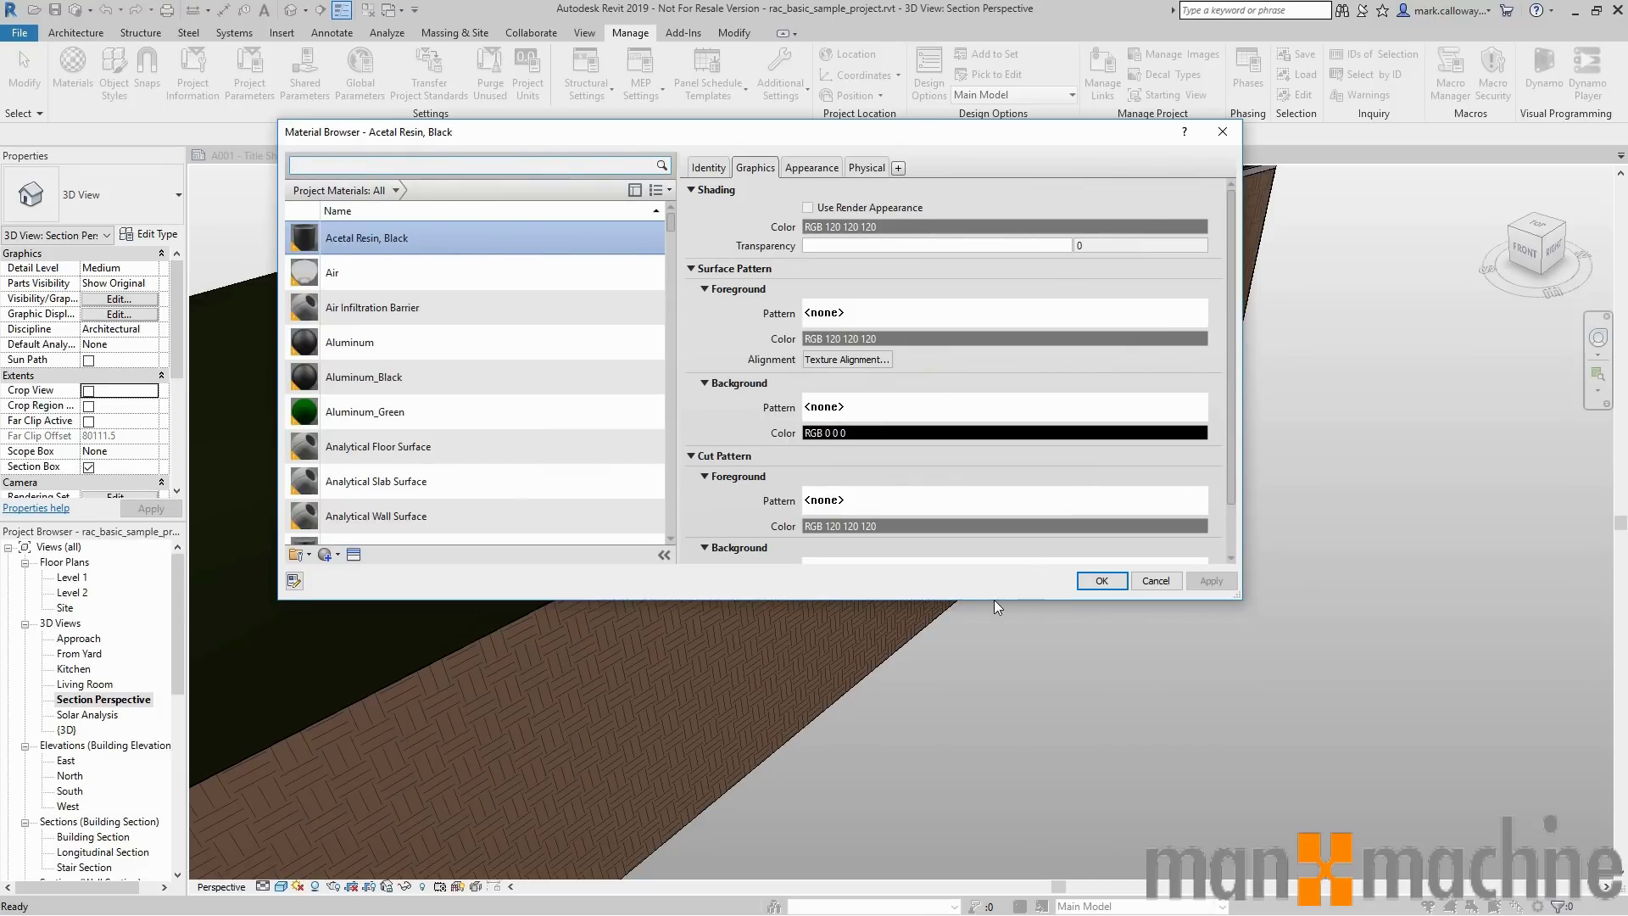
drag(999, 604, 999, 866)
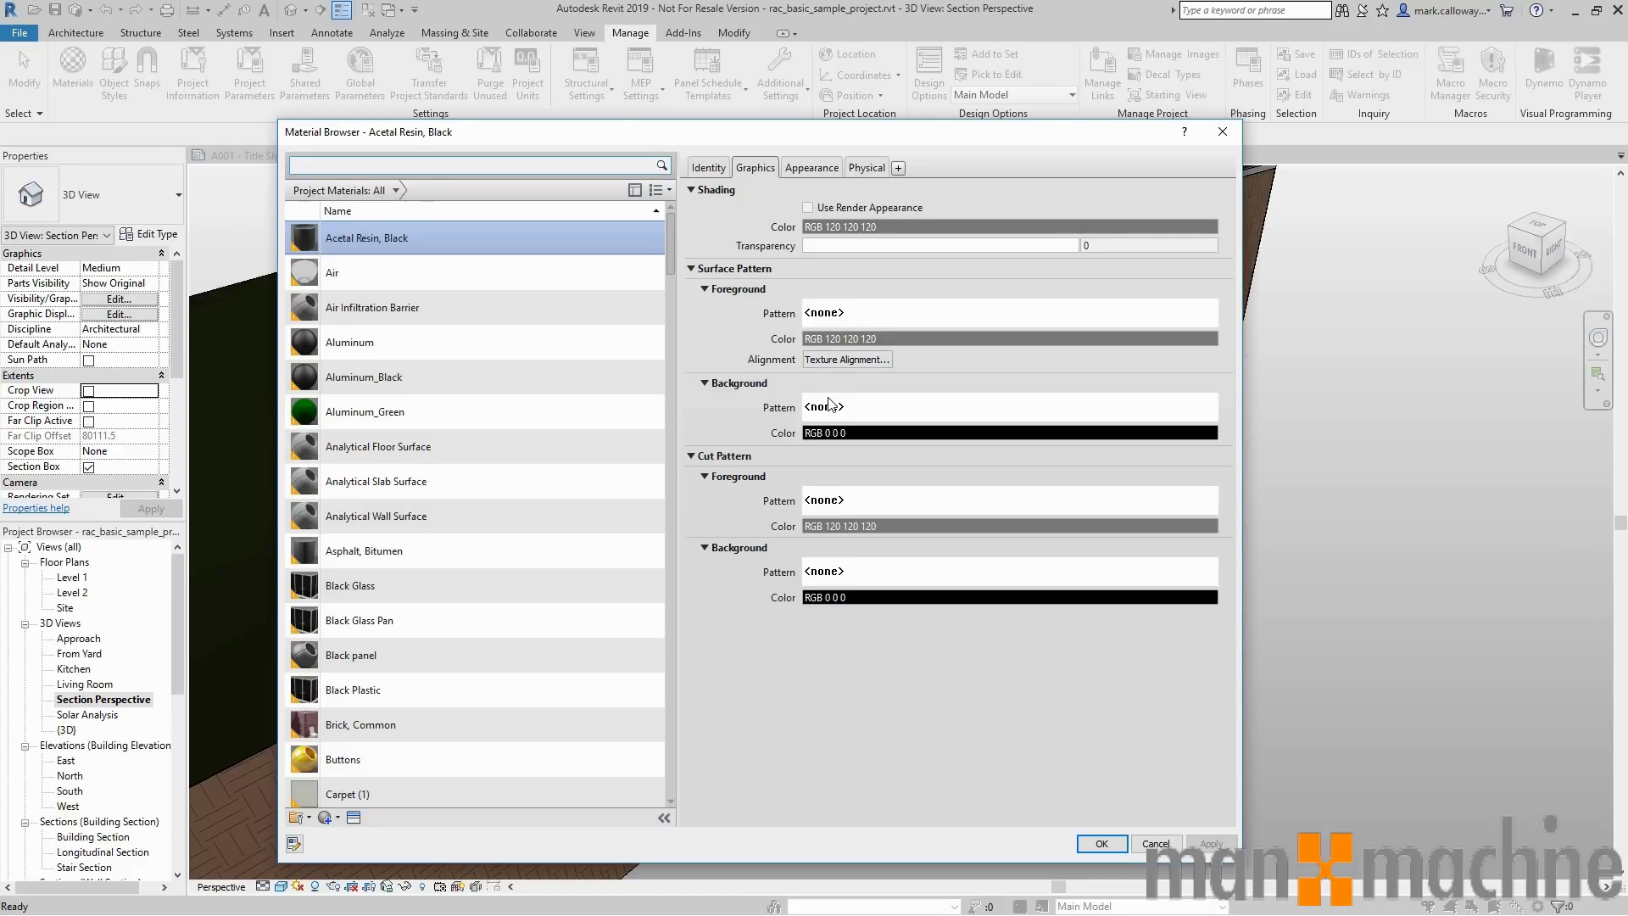
click(1156, 843)
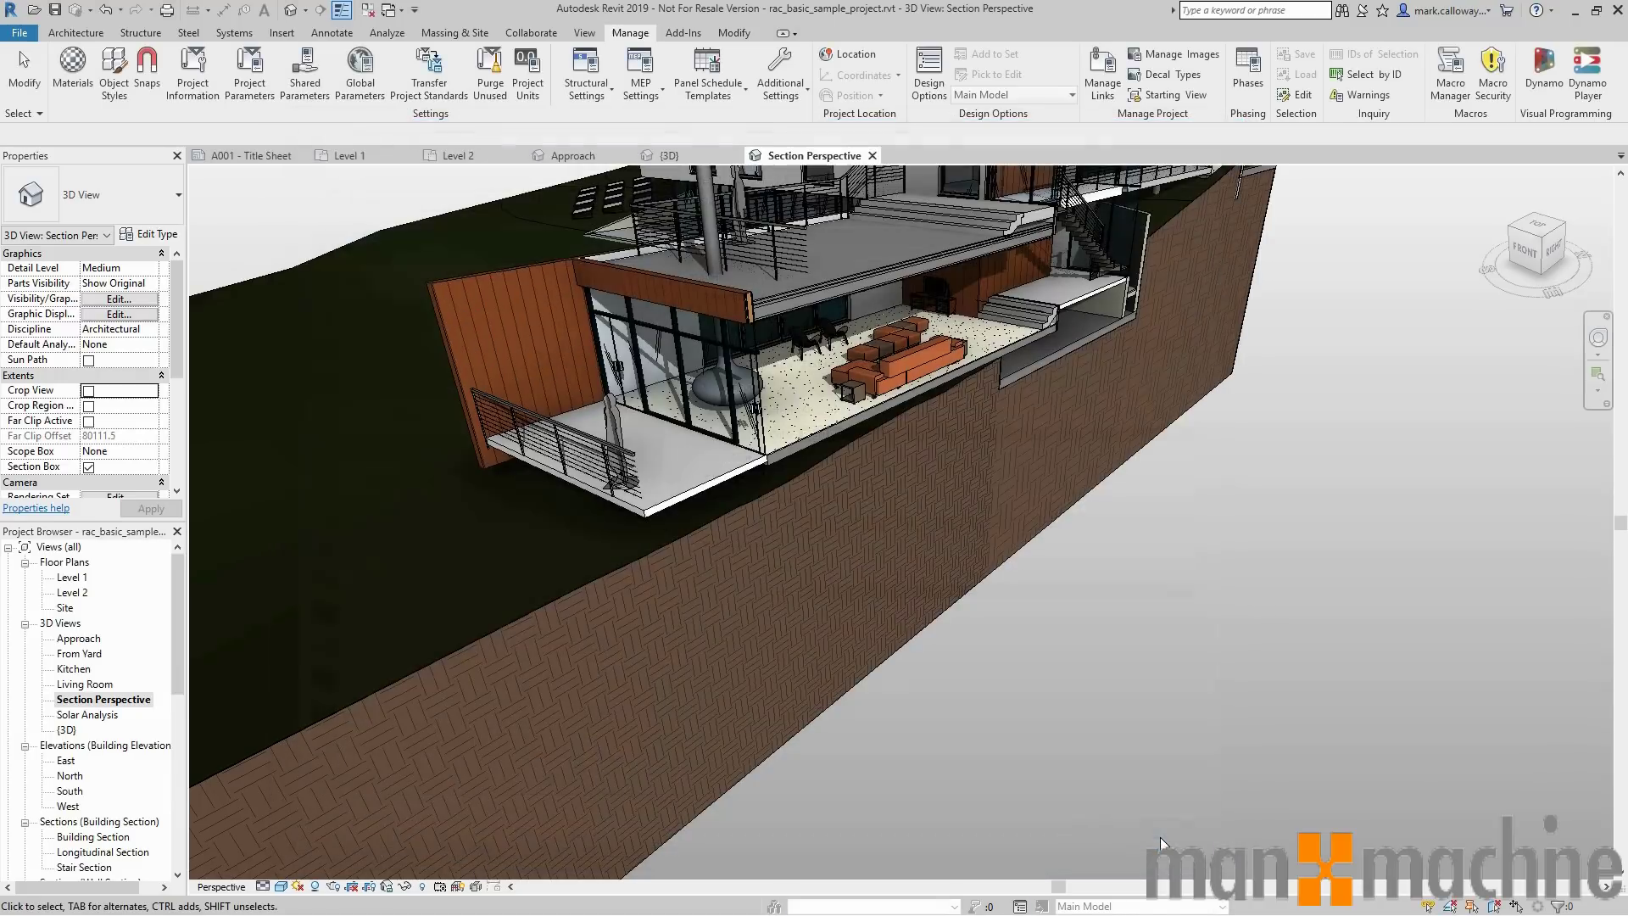
On Level 1, sketch a rectangular filled region beside the Room Legend and finish it
double_click(71, 578)
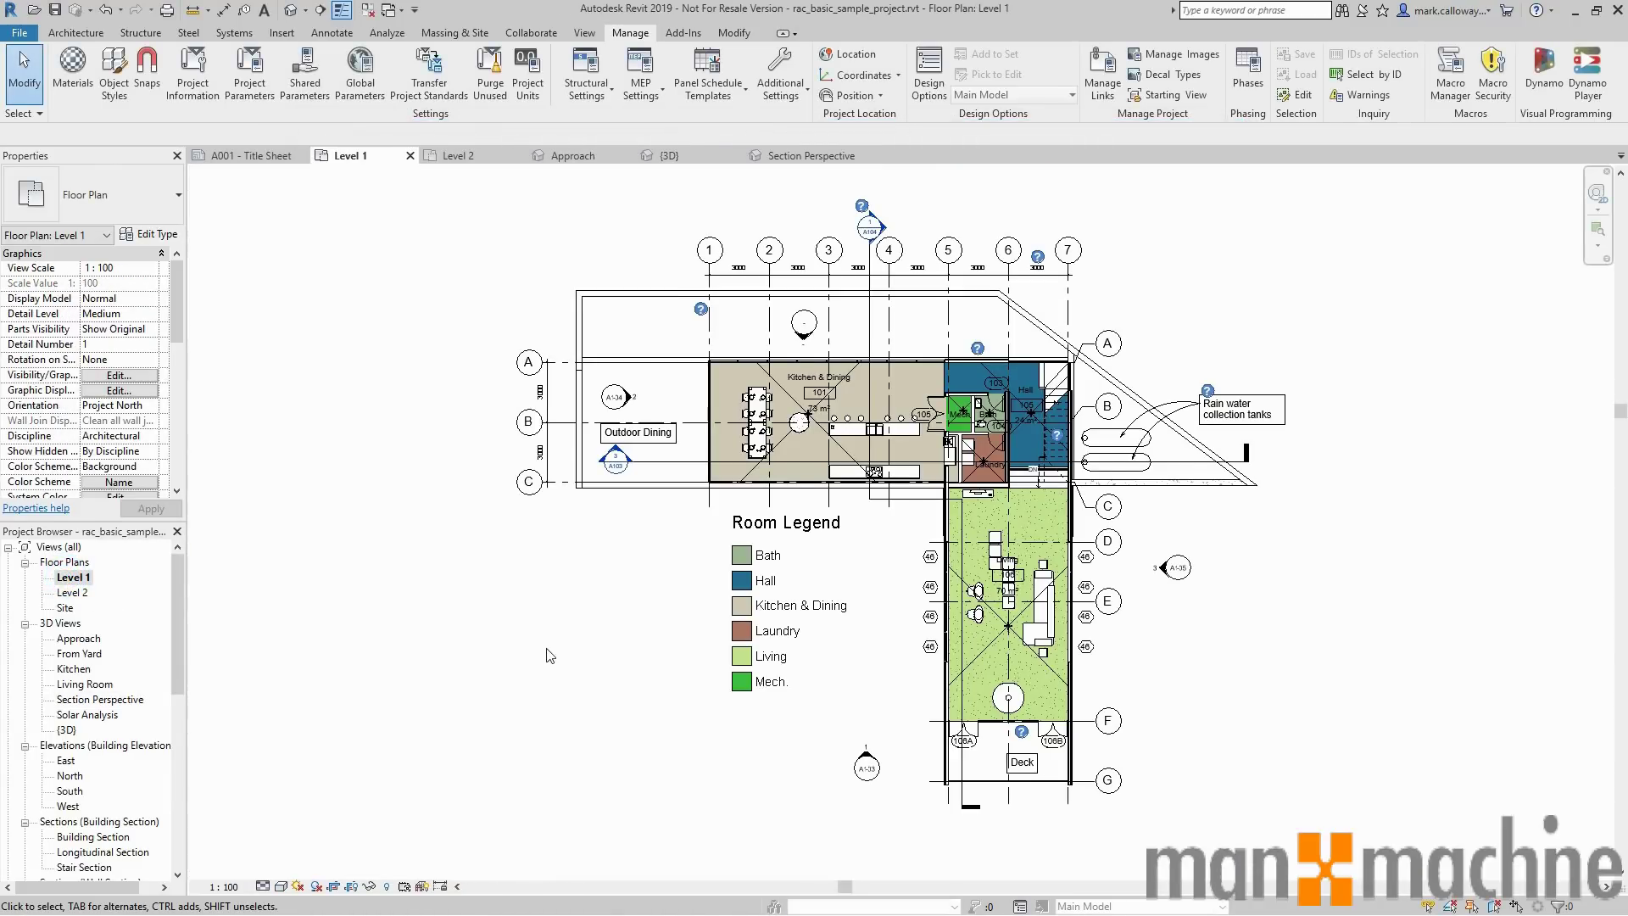
scroll(567, 643, up, 2)
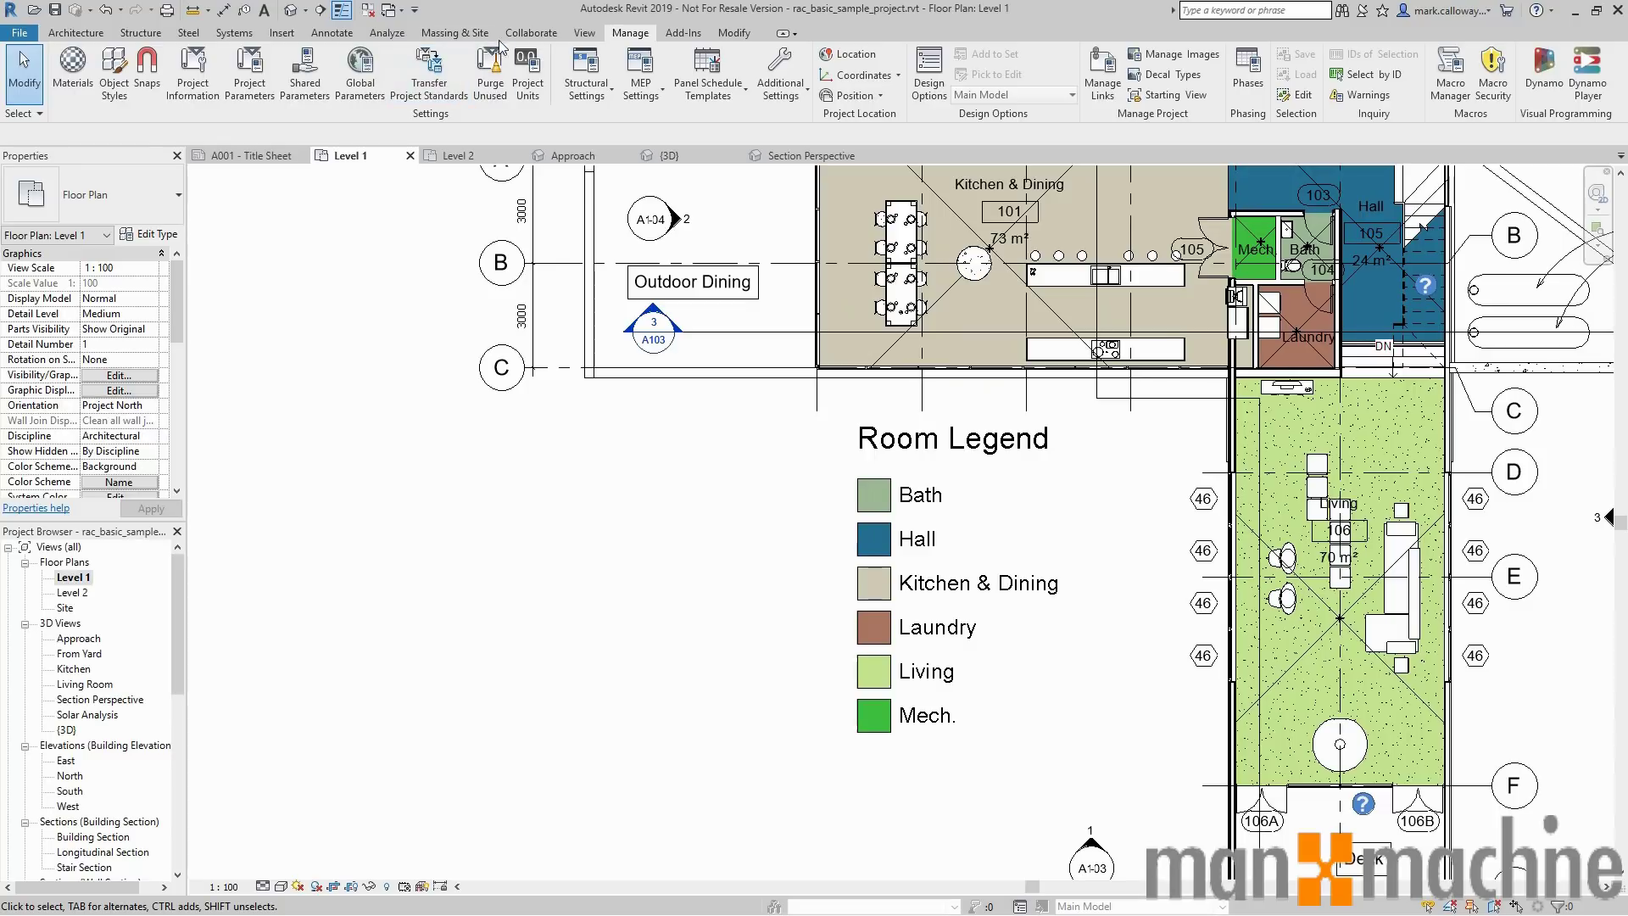
click(332, 32)
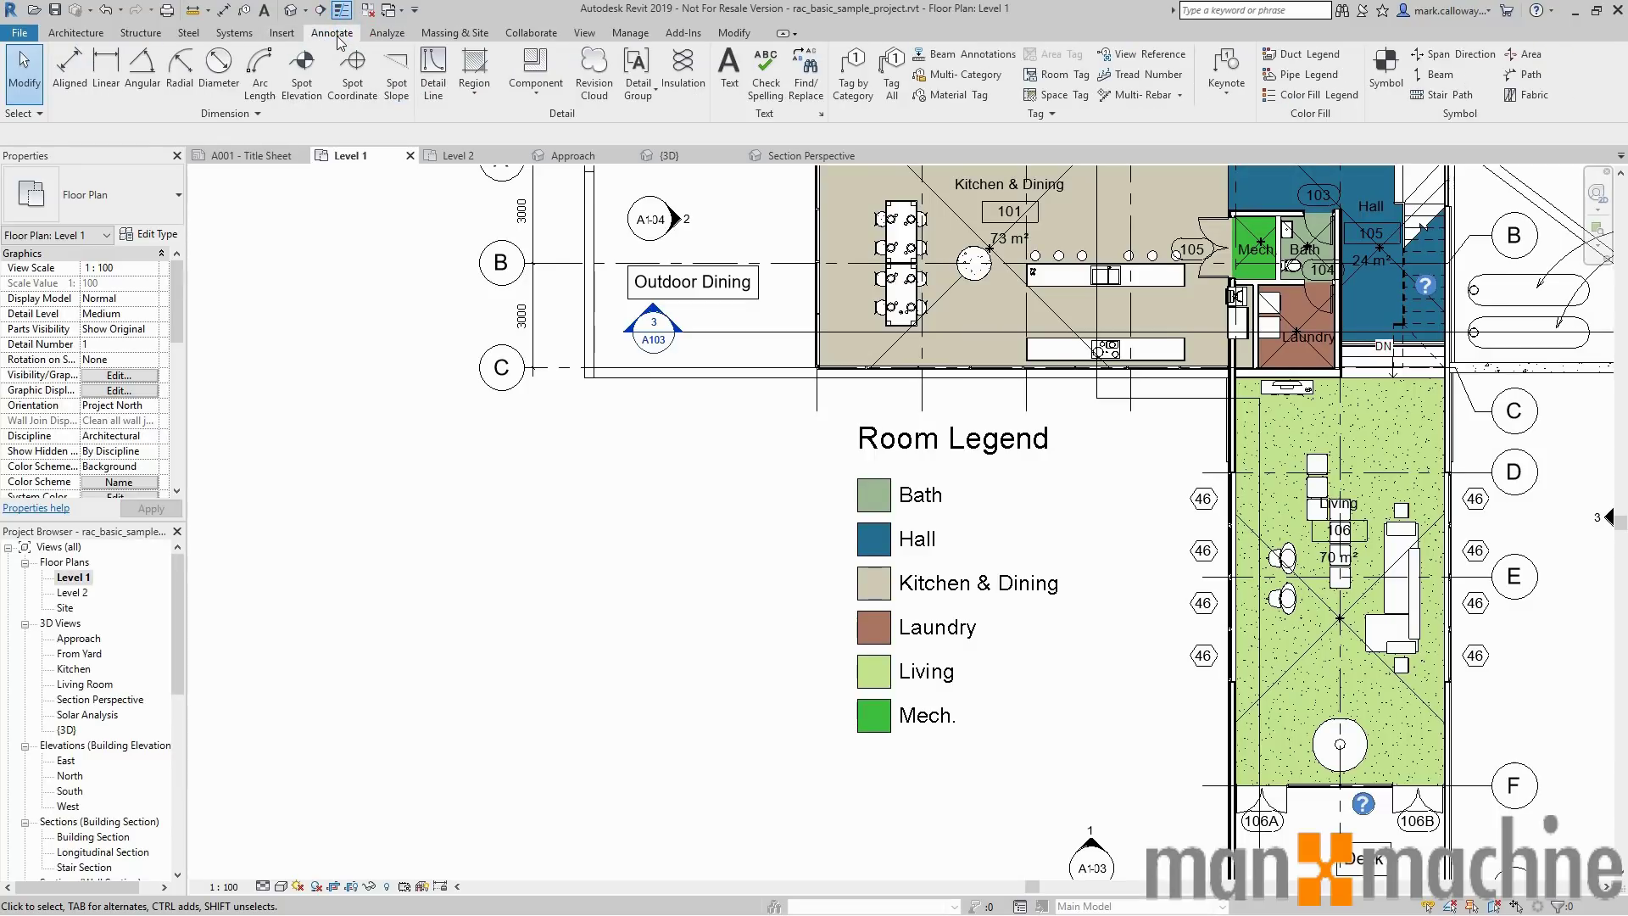
click(475, 91)
click(513, 116)
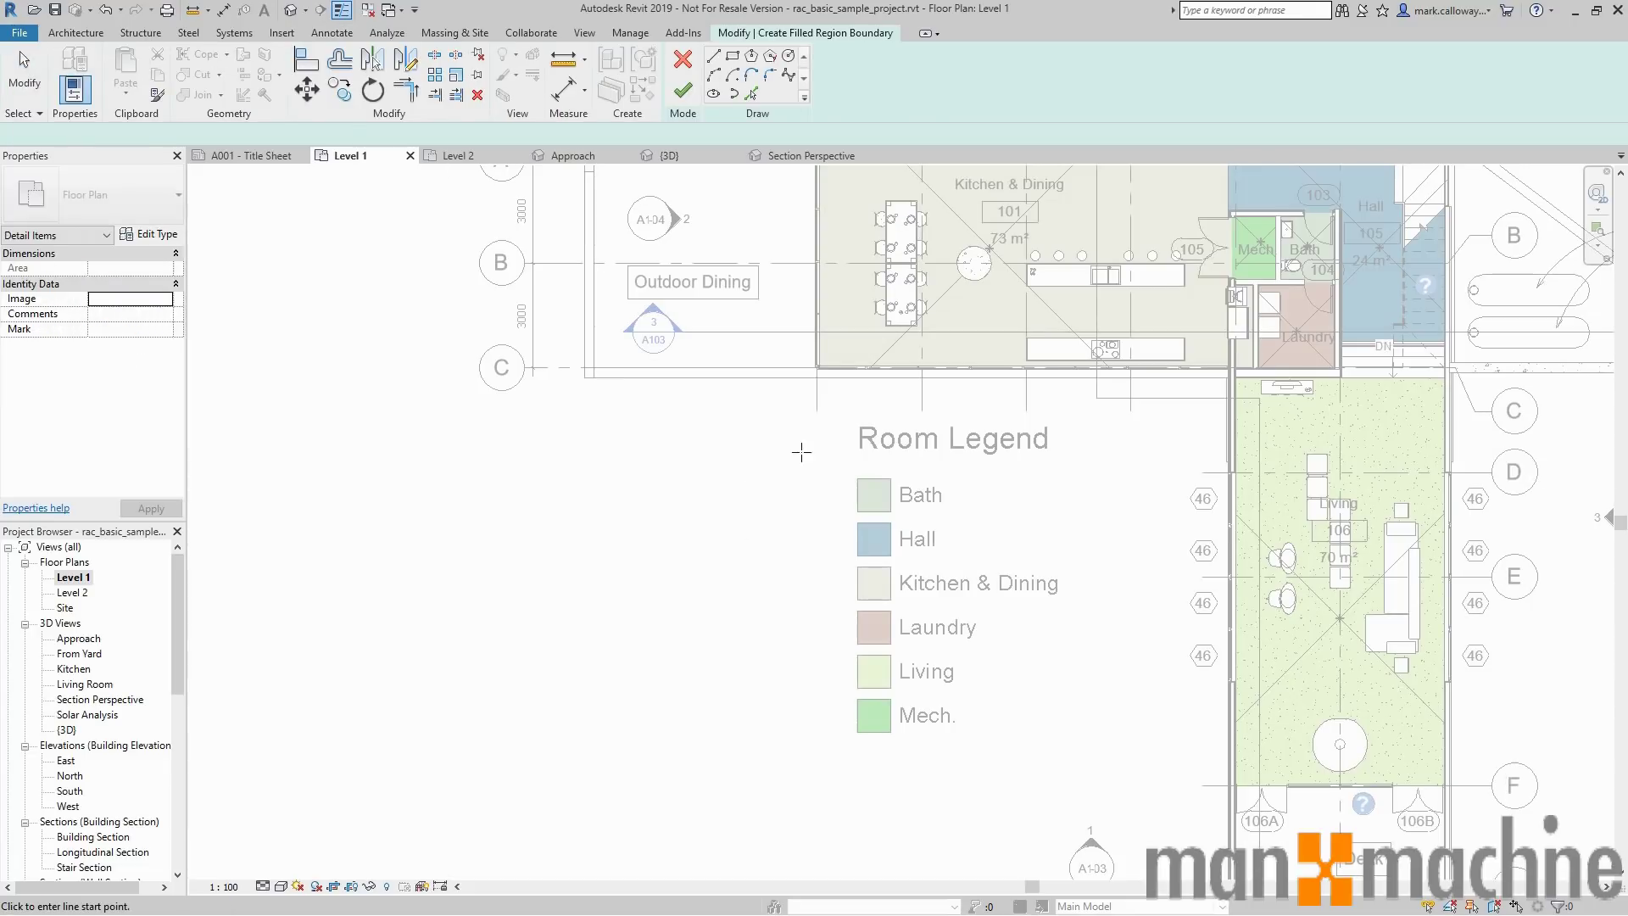
click(817, 456)
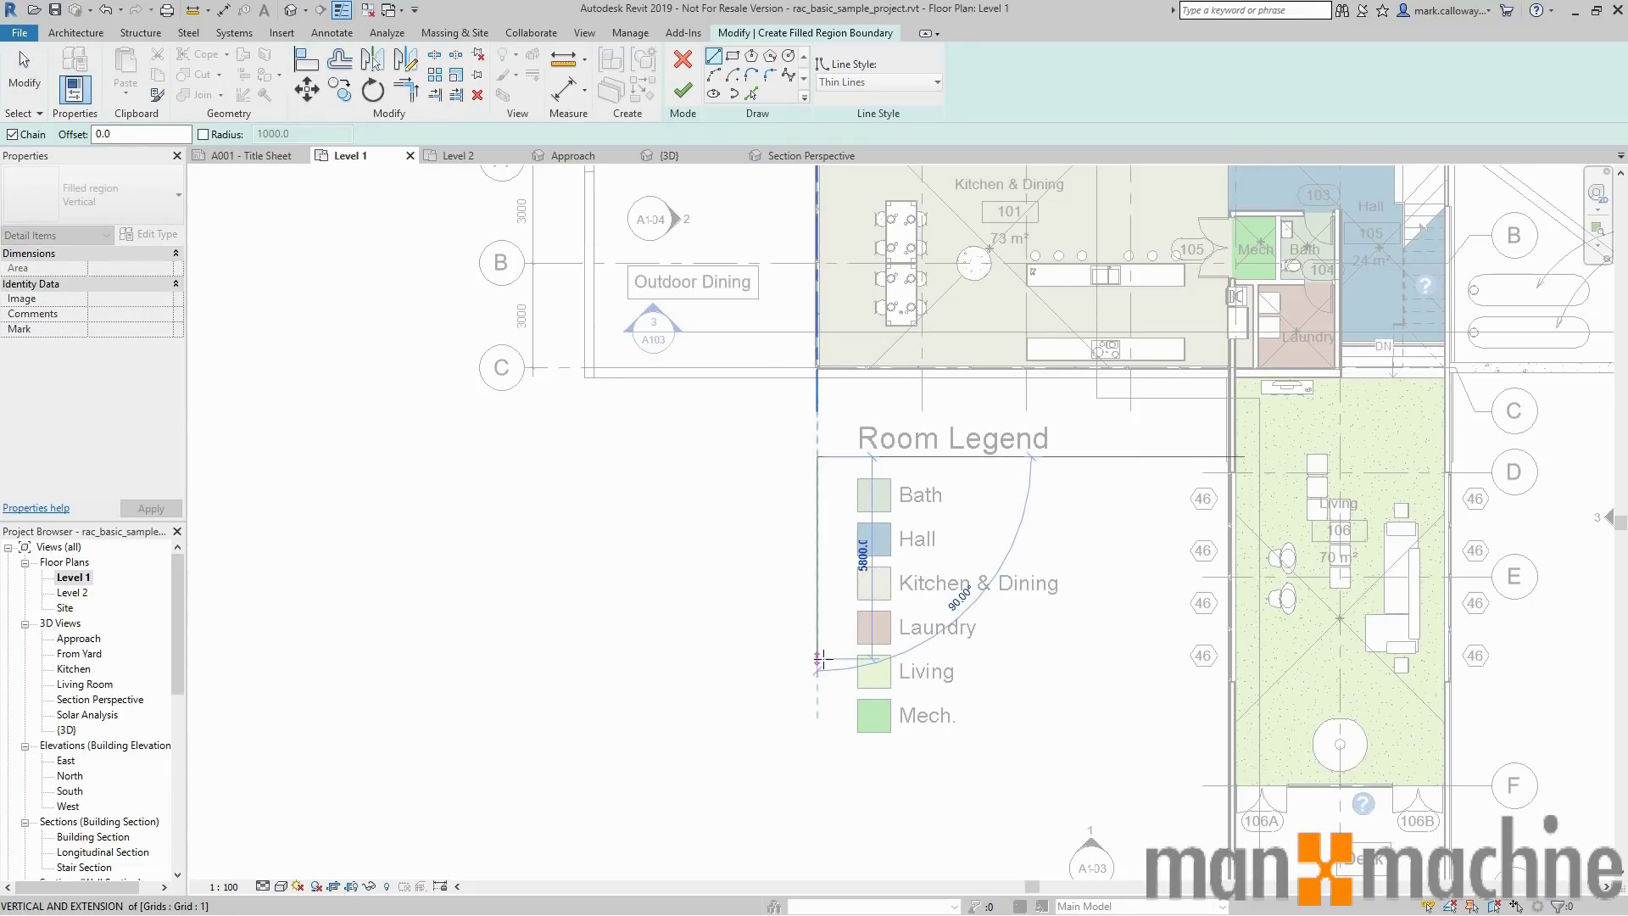
click(817, 658)
click(664, 657)
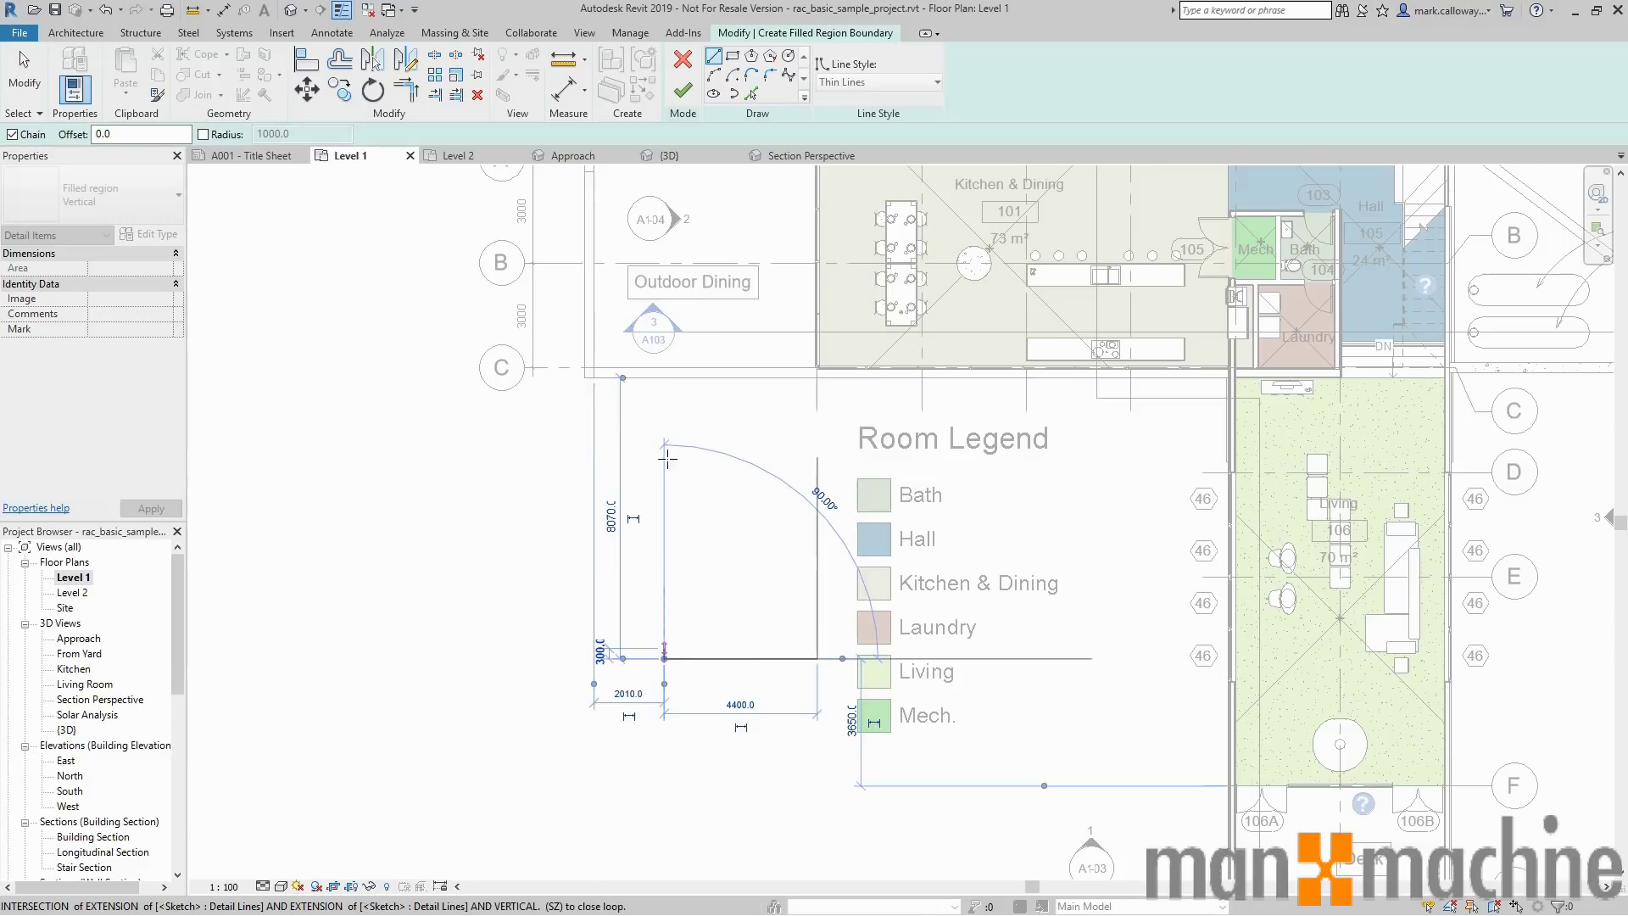
click(664, 456)
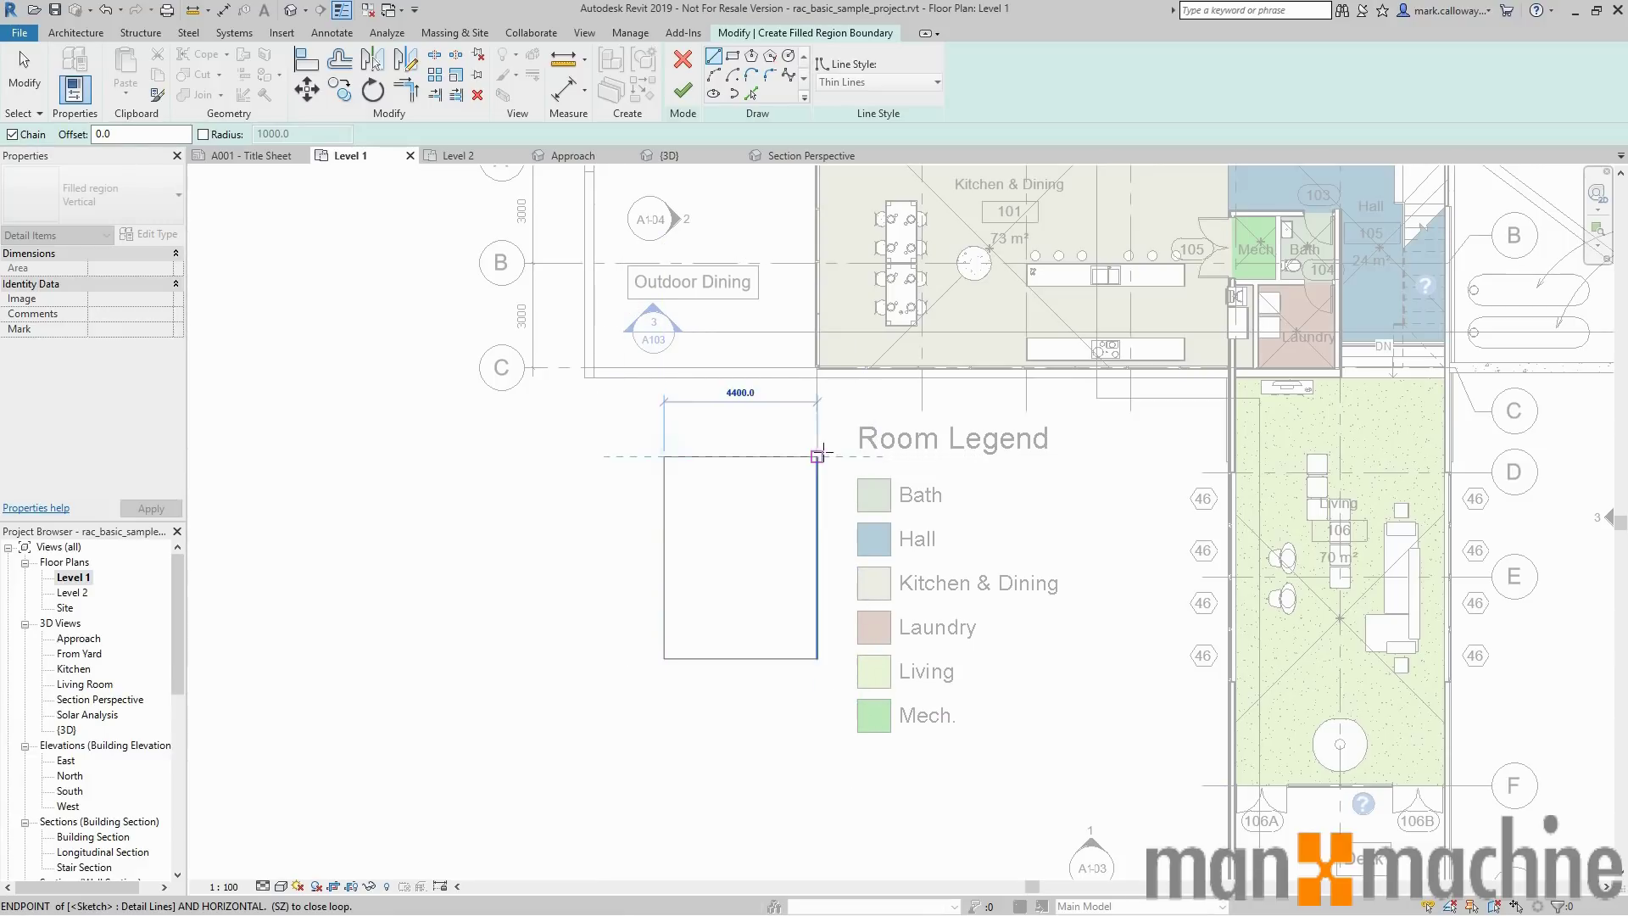
click(817, 457)
click(22, 84)
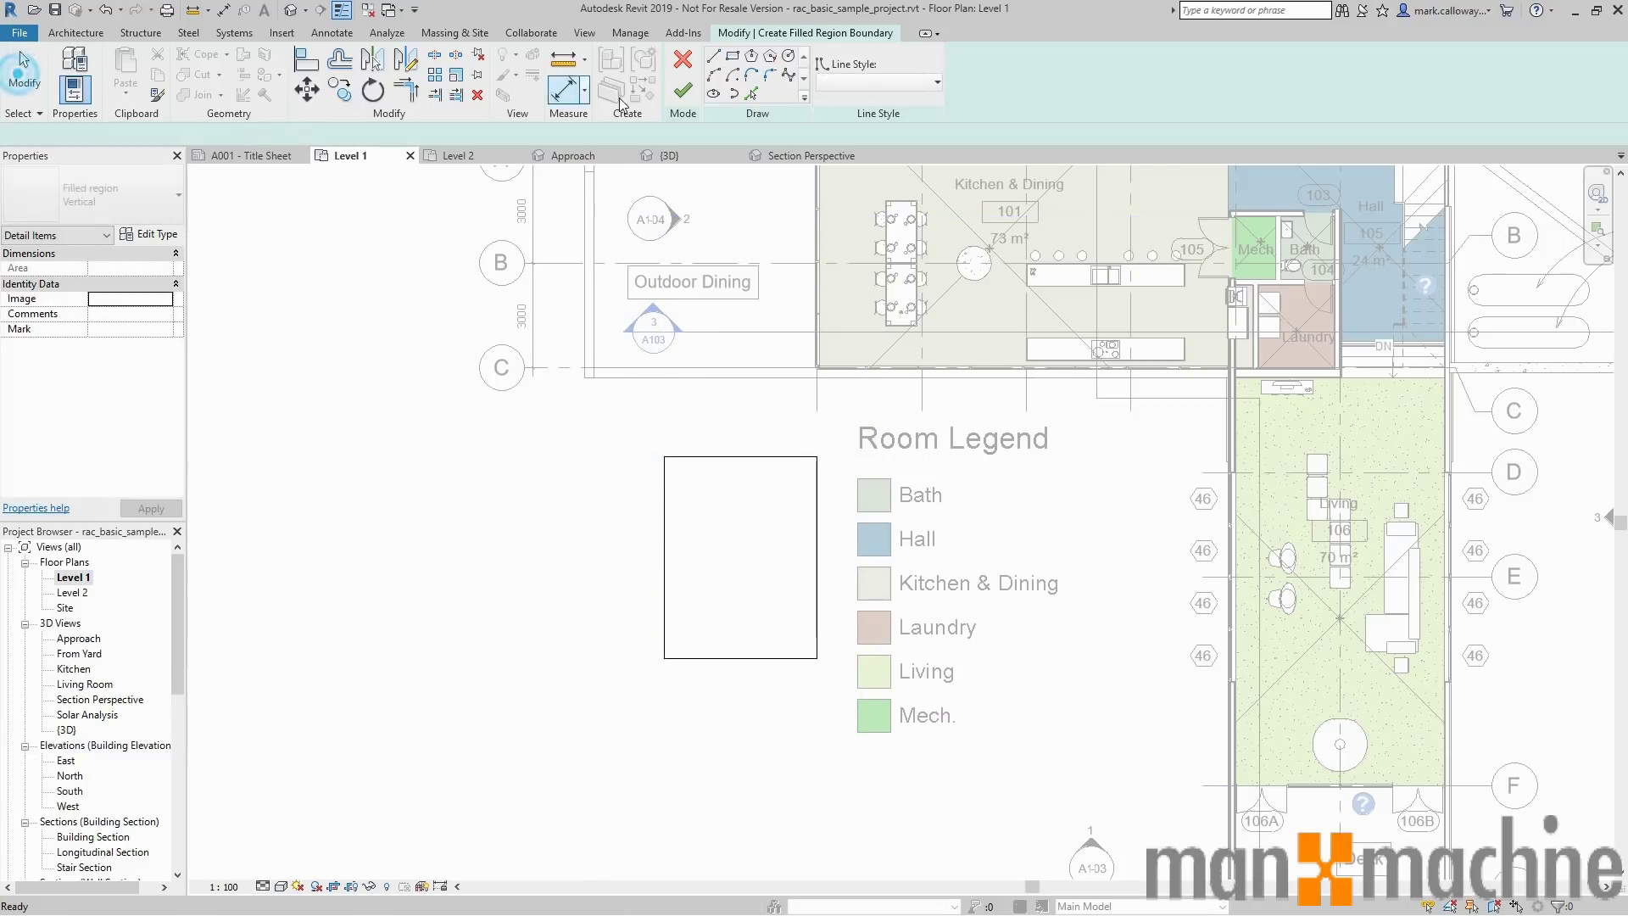
click(683, 89)
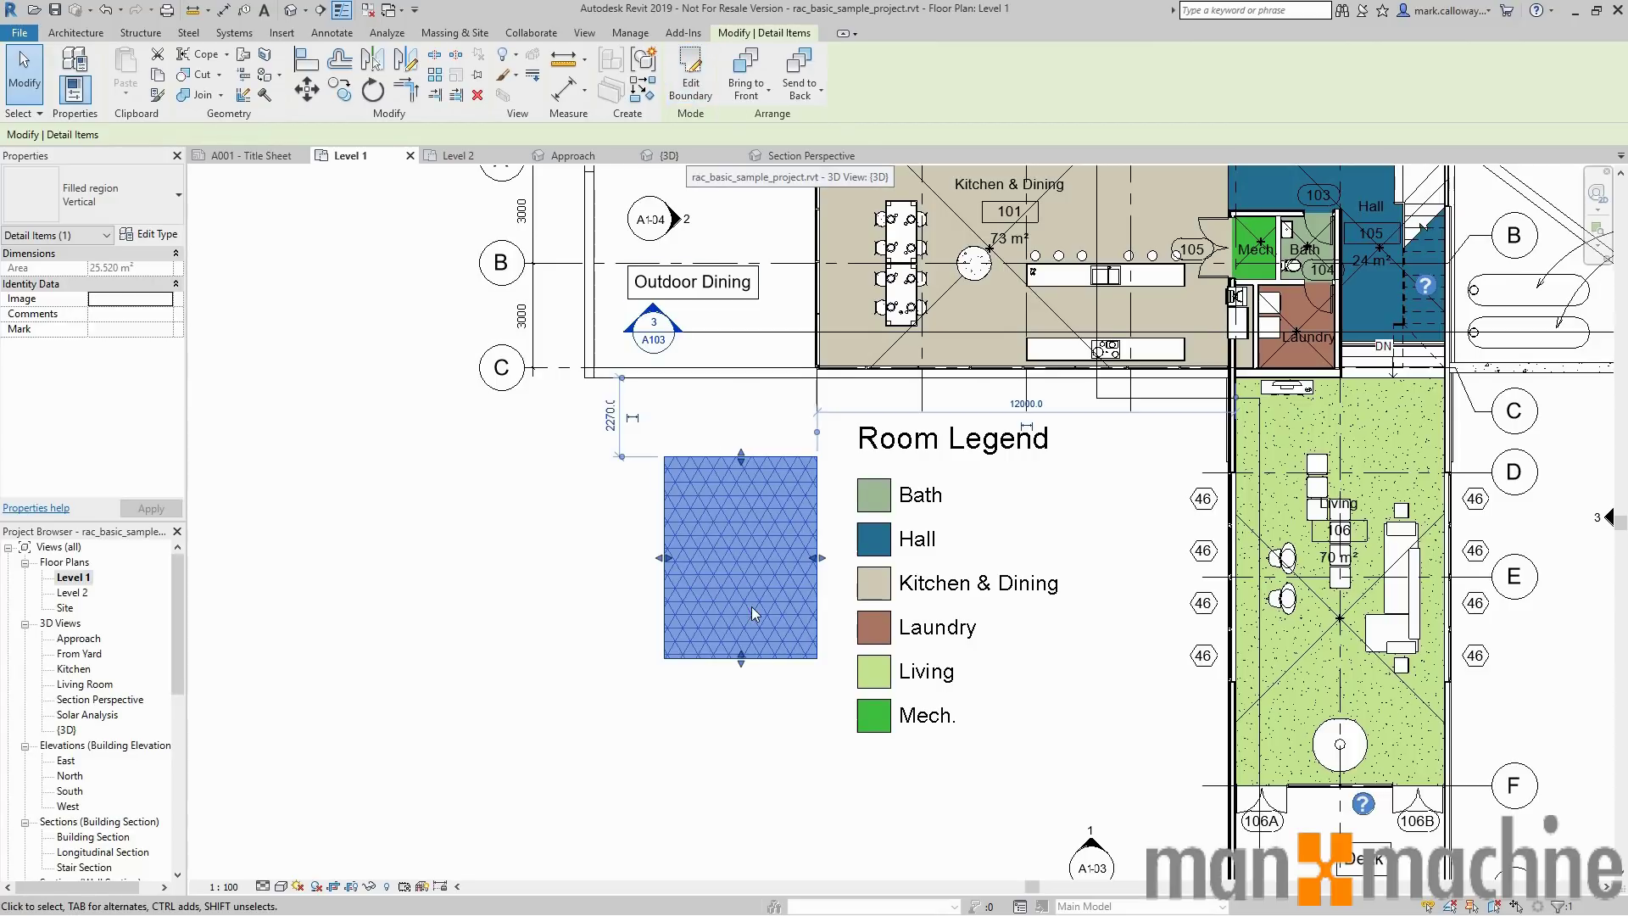
Give the Vertical filled region type a light green (128-255-128) Aluminium background pattern
scroll(751, 606, up, 3)
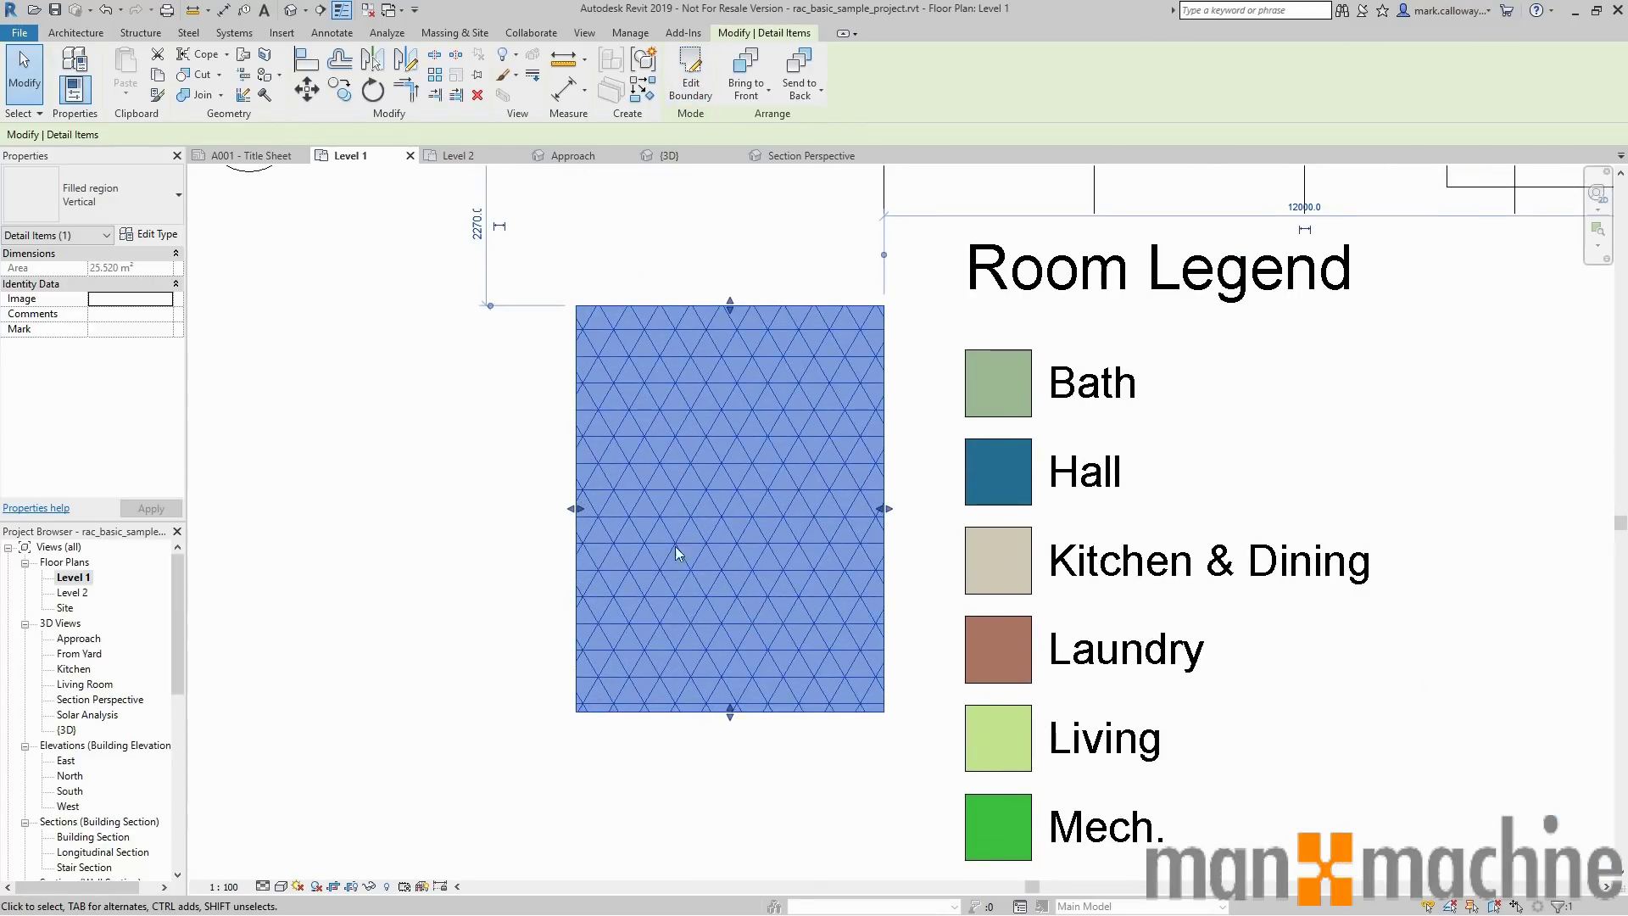
click(148, 235)
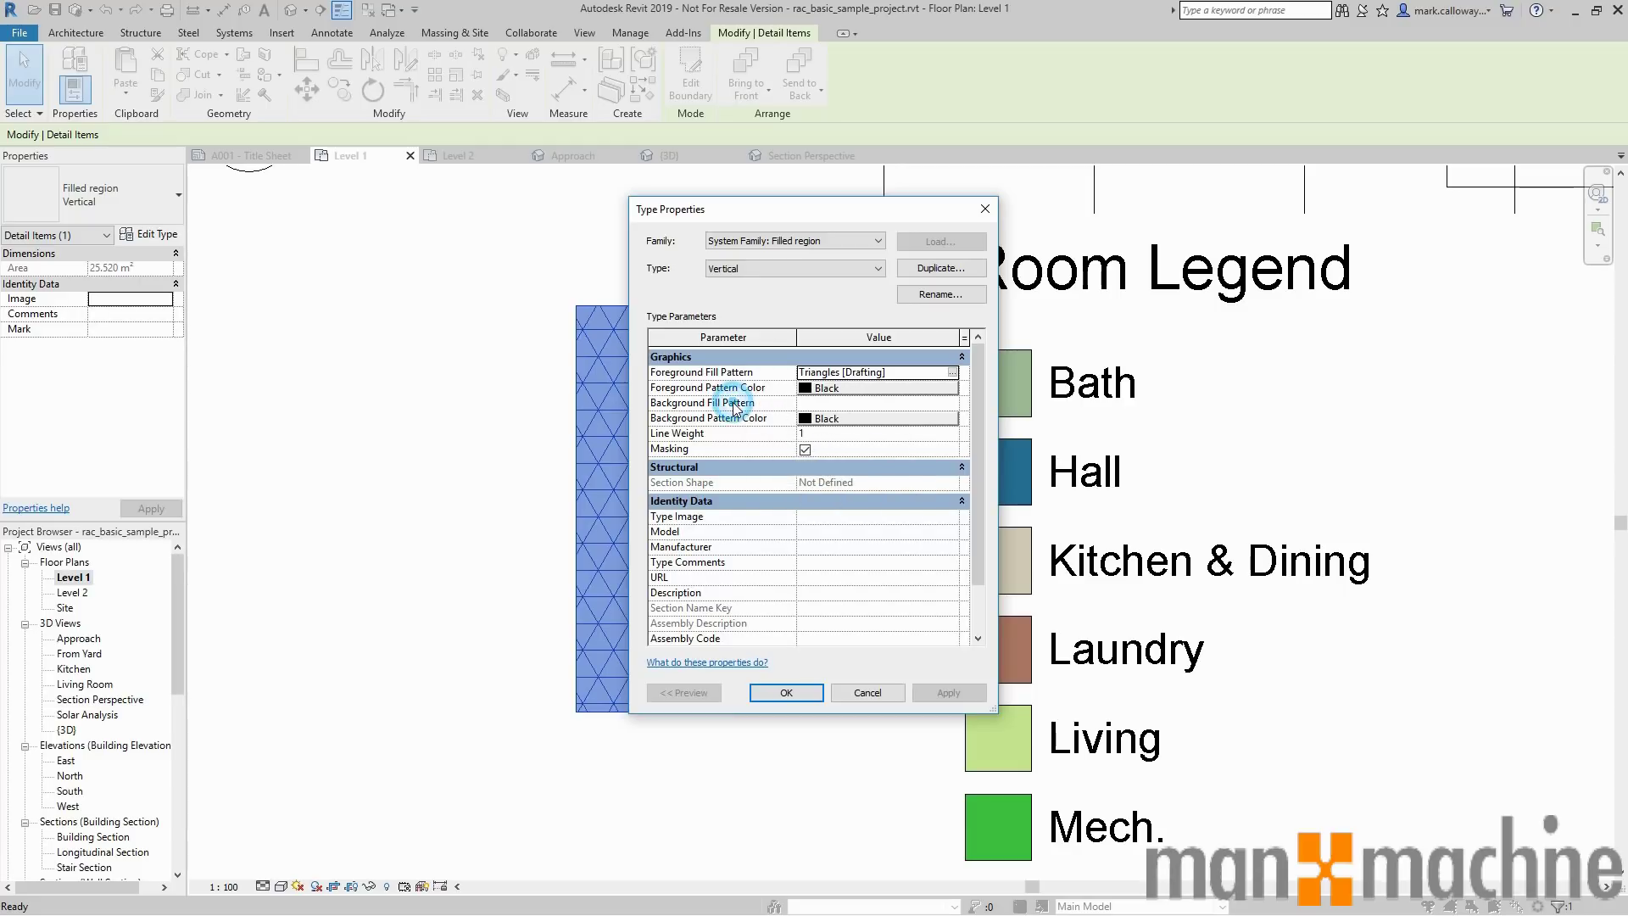
click(942, 404)
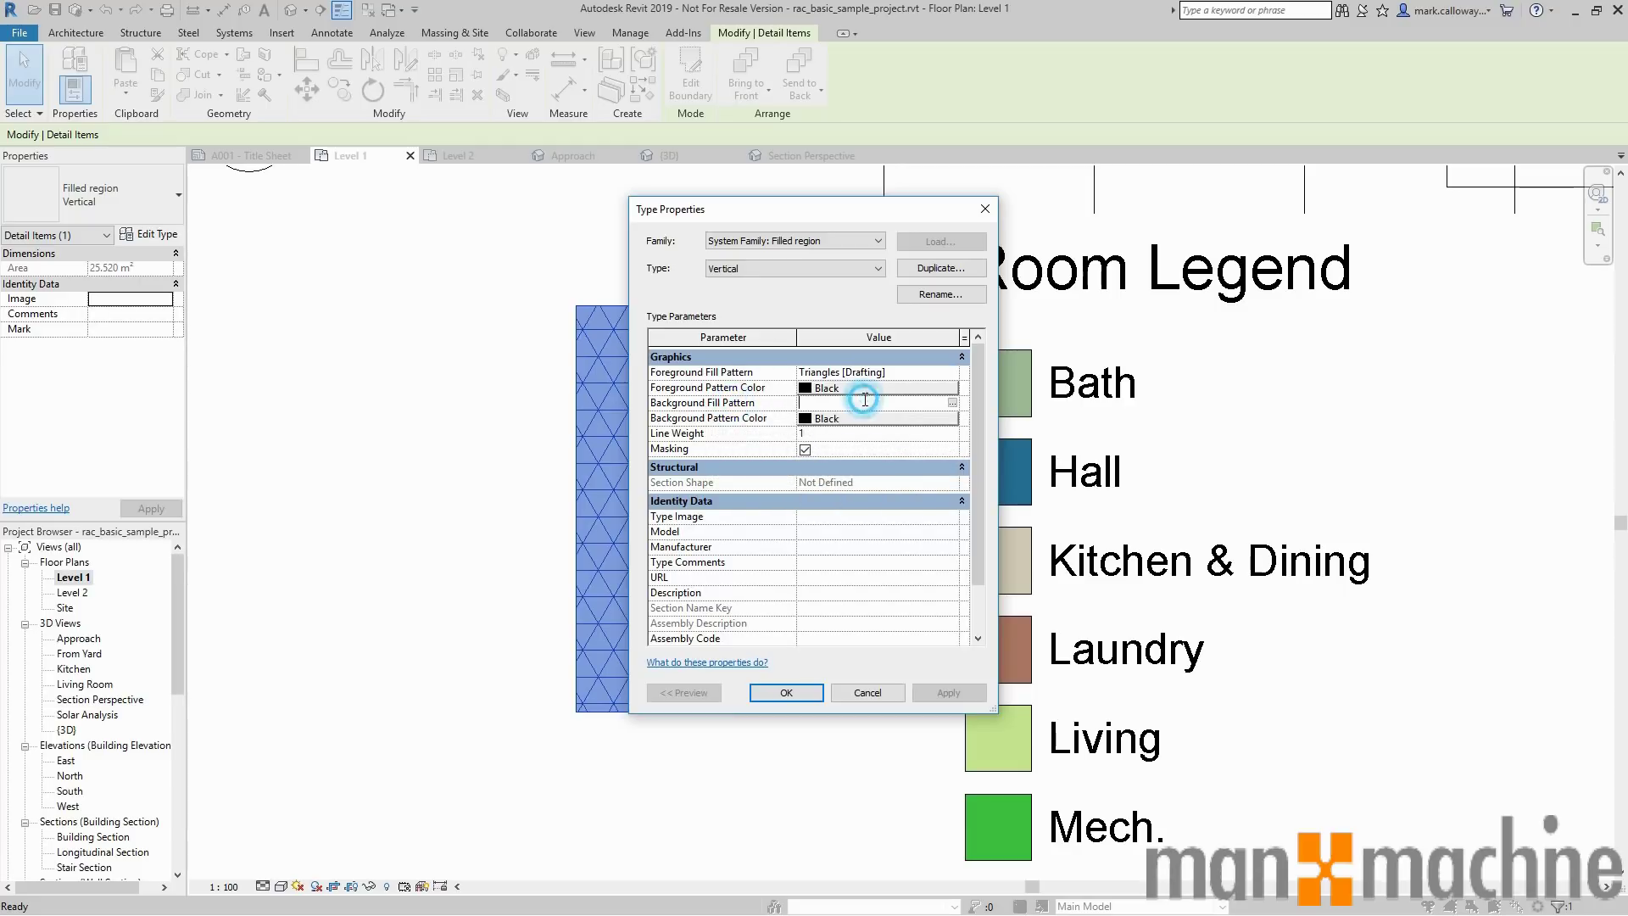
click(953, 404)
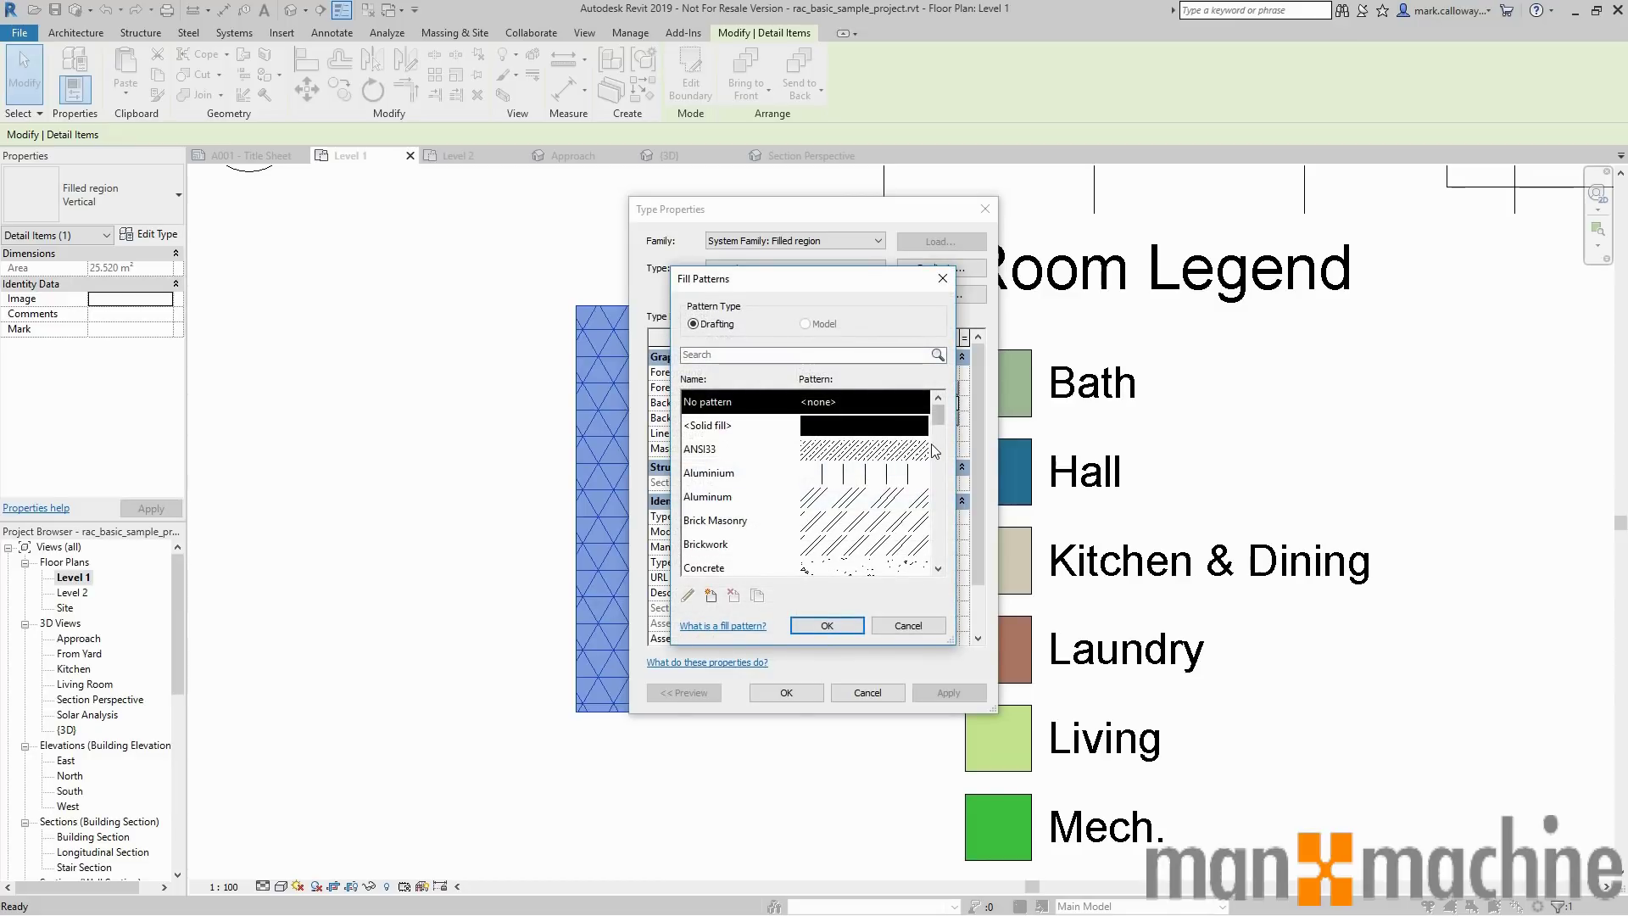
click(854, 483)
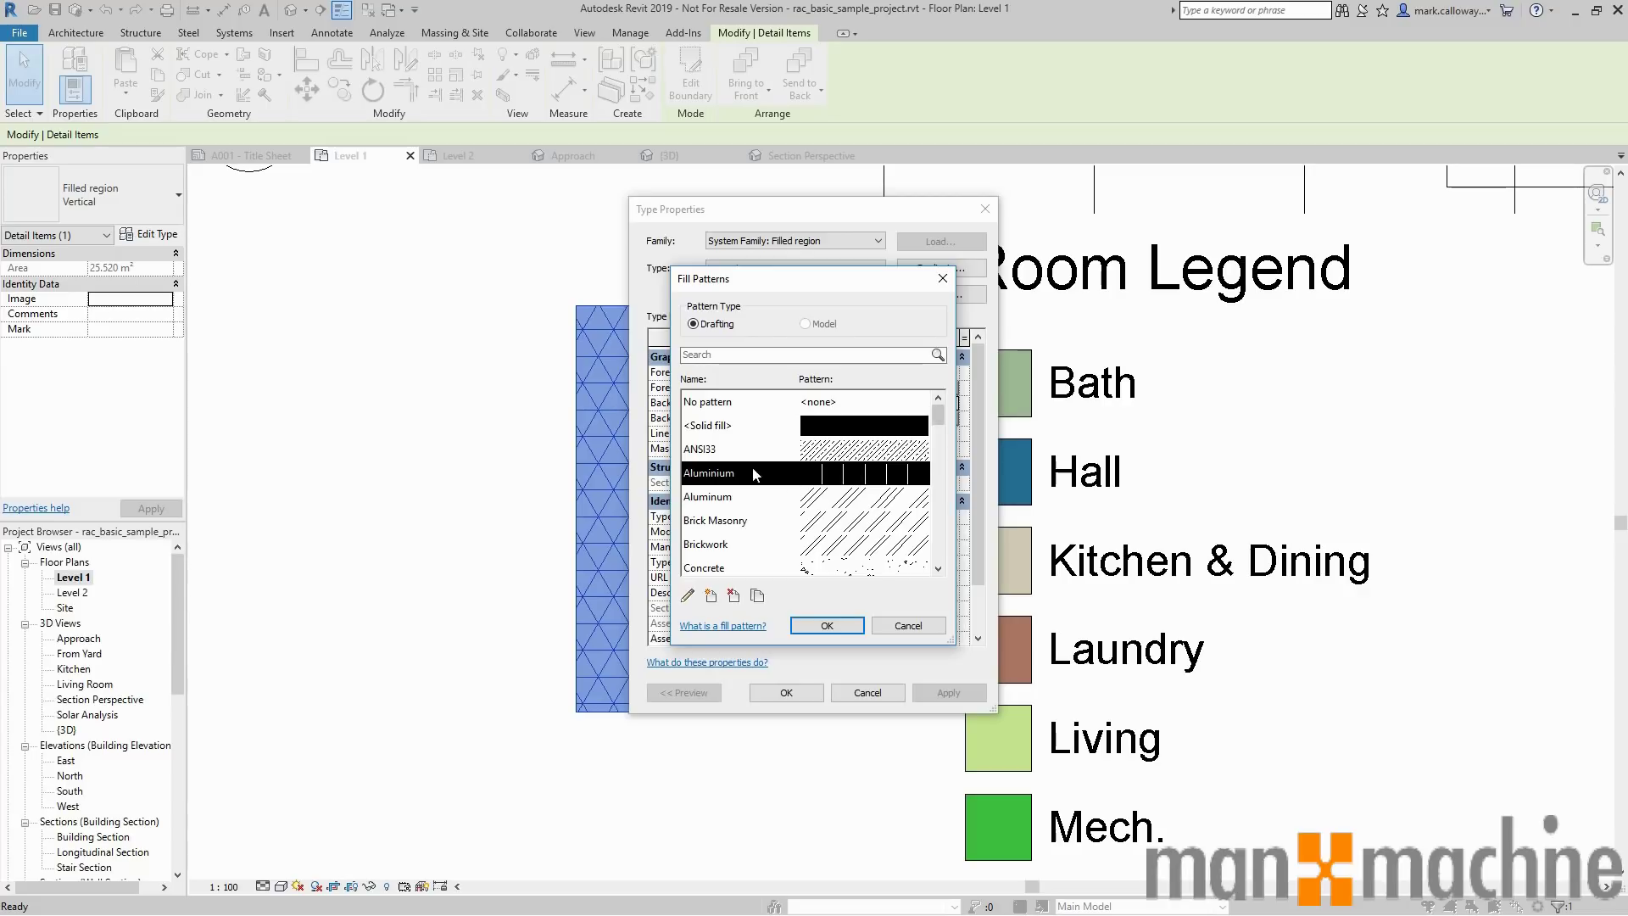
click(828, 623)
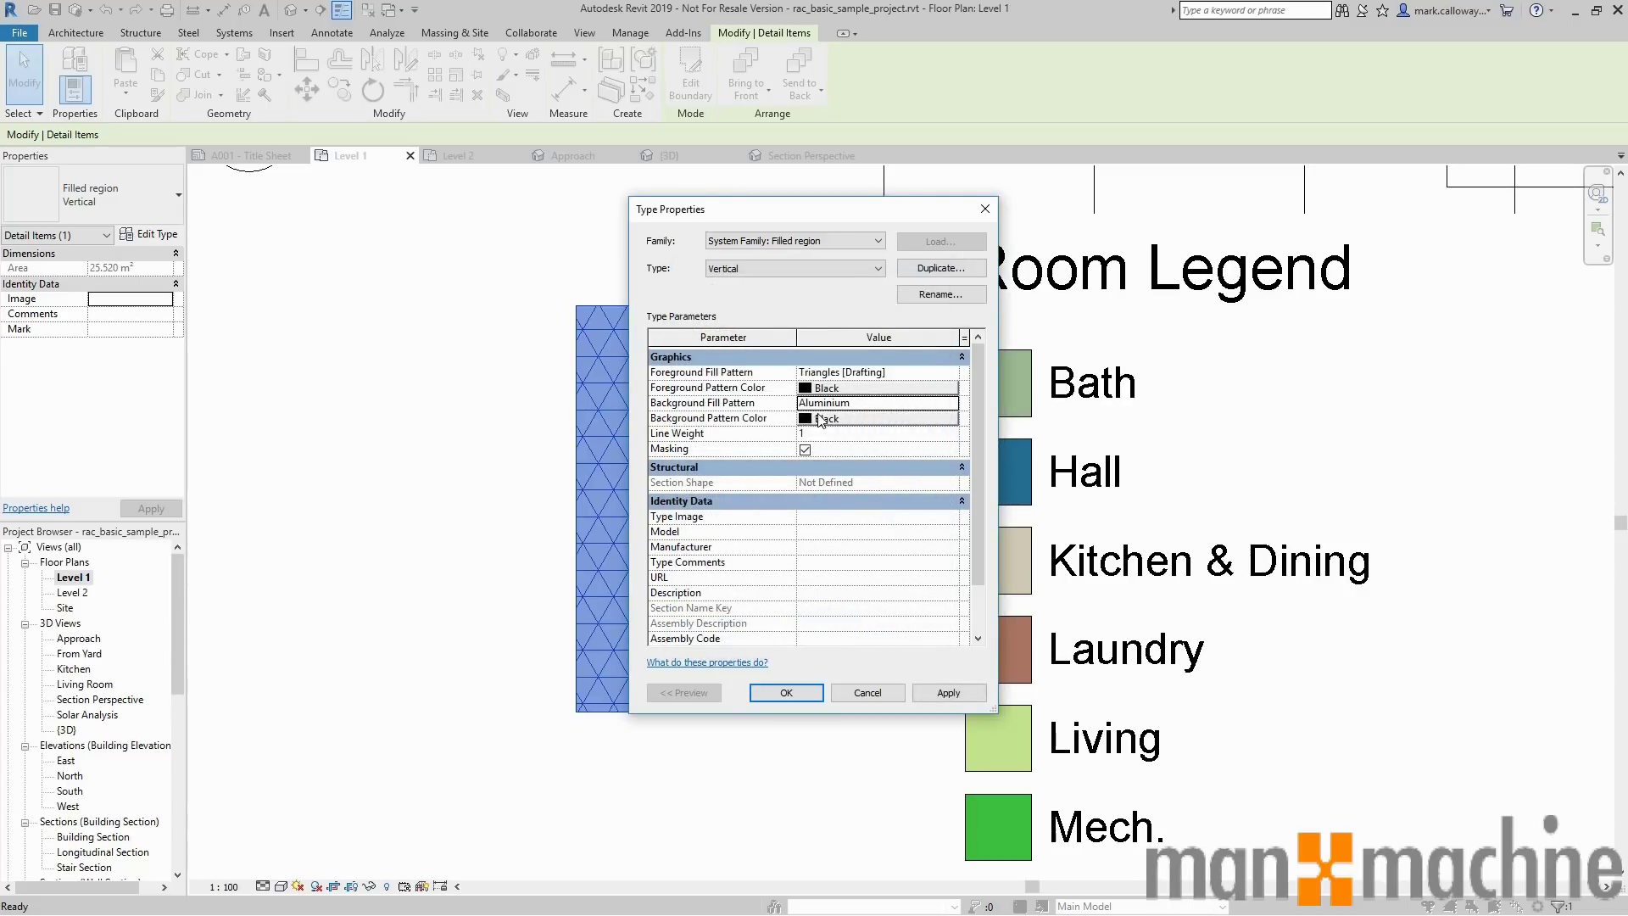
click(826, 419)
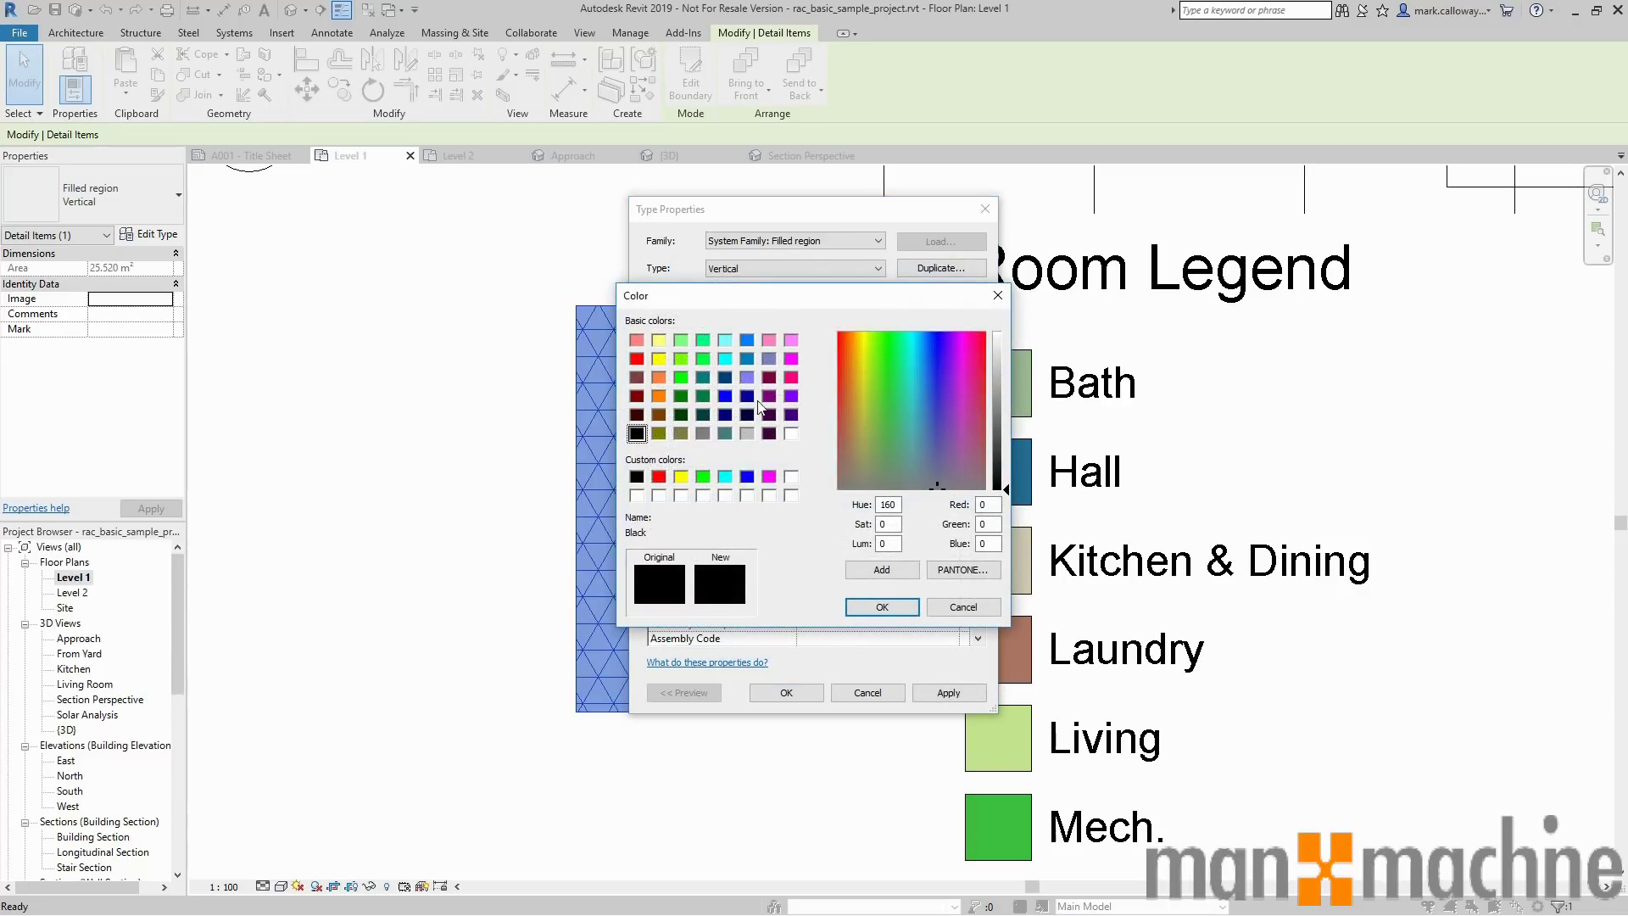
click(684, 341)
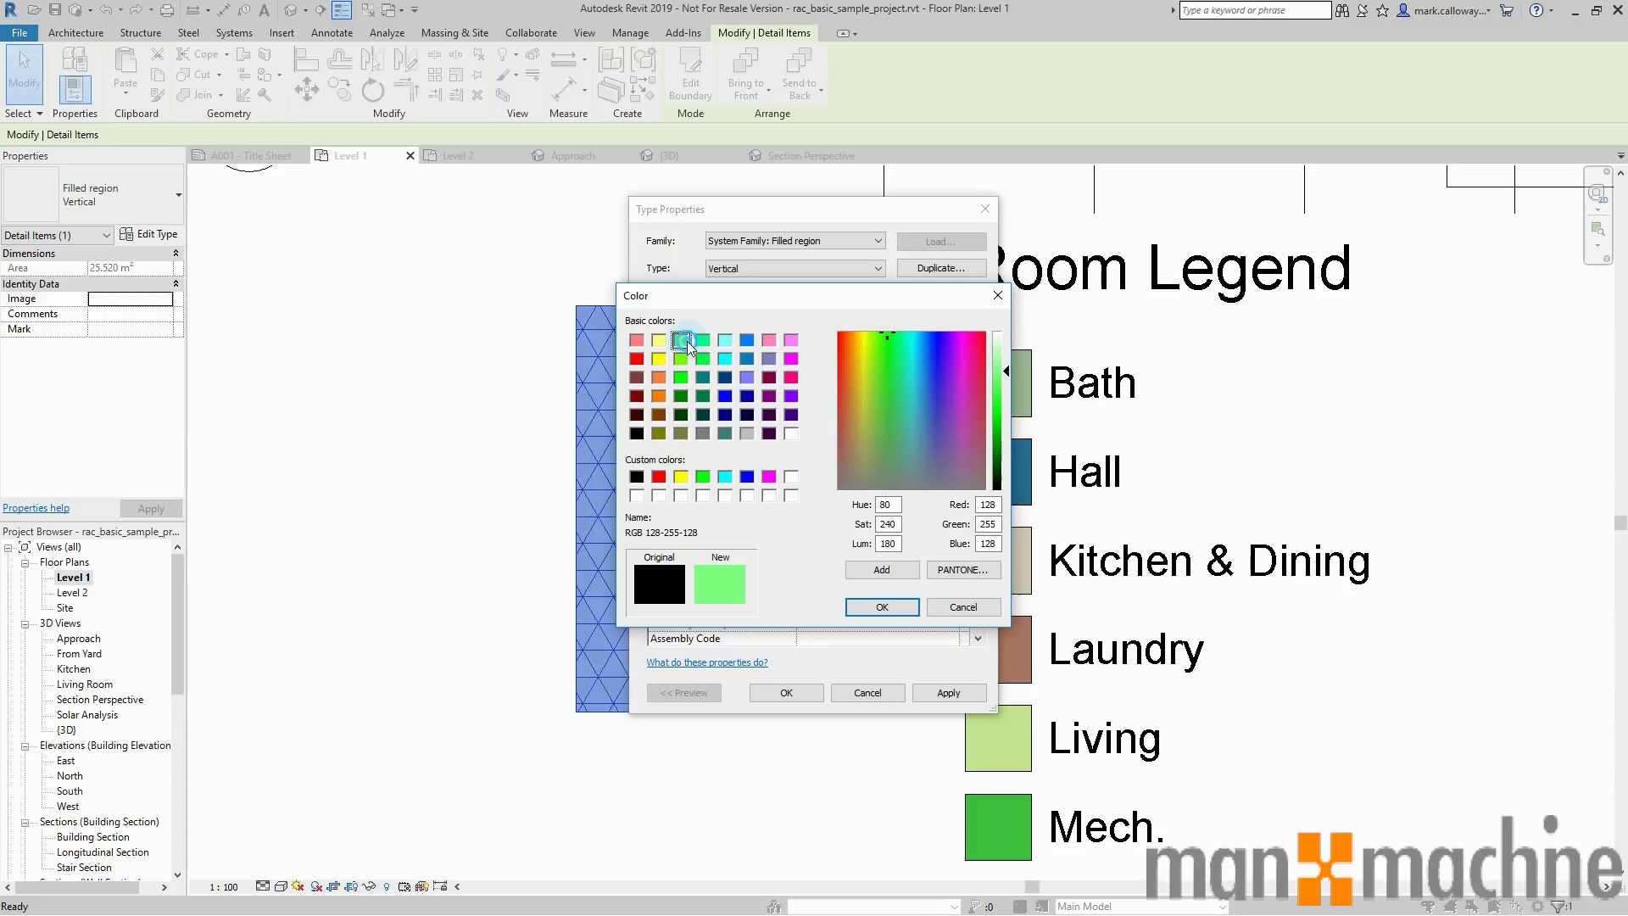
click(884, 605)
click(786, 693)
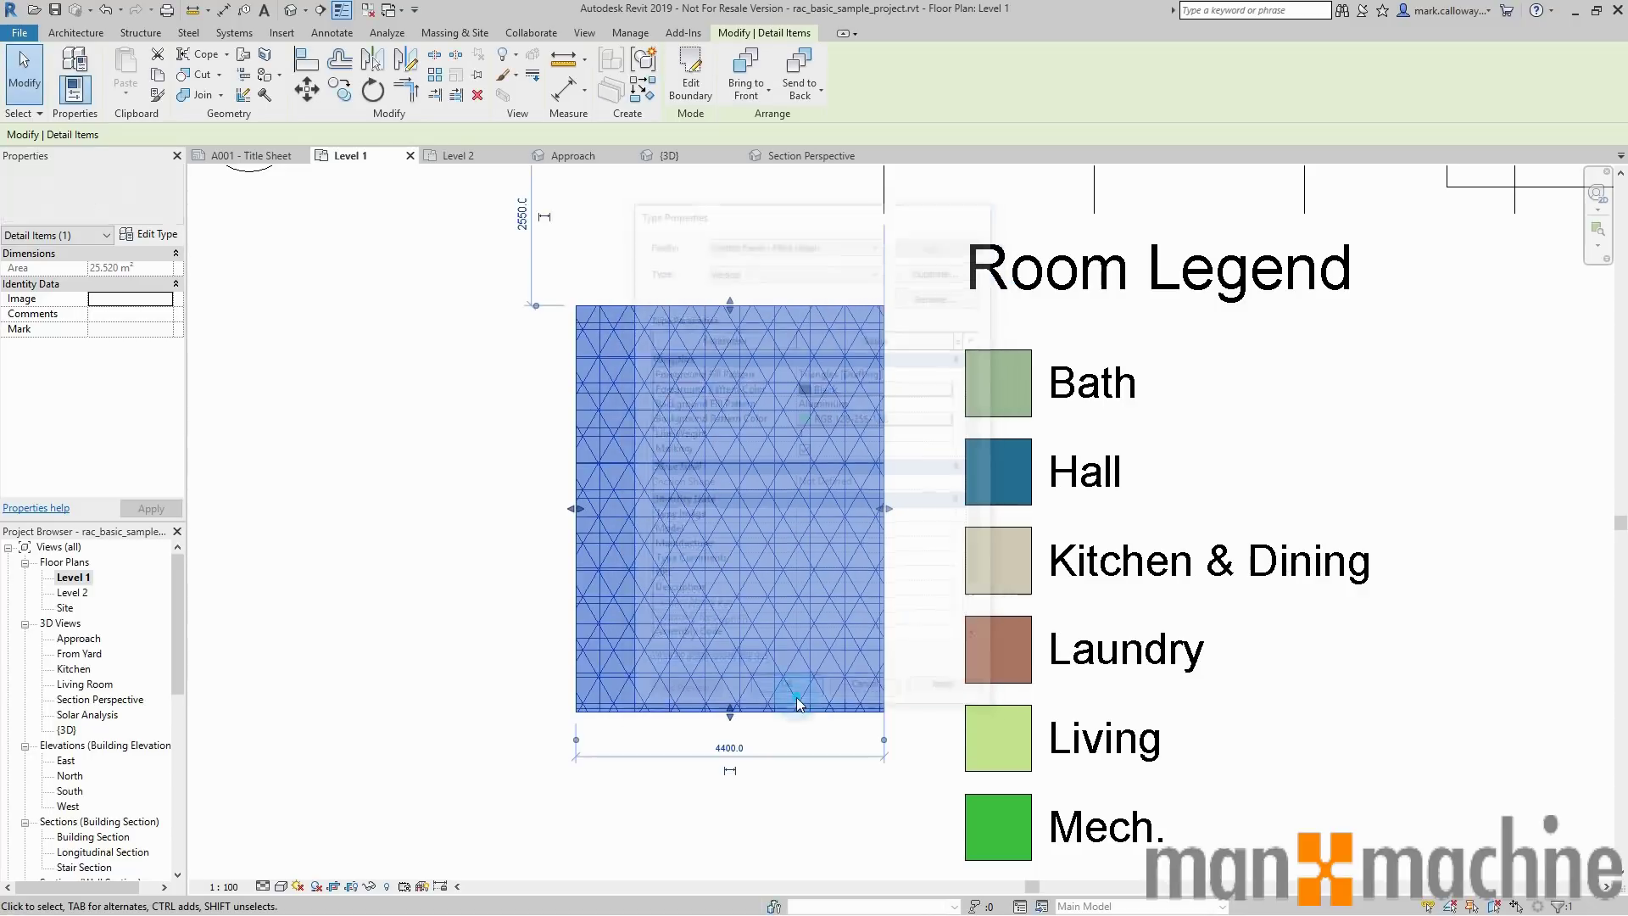
click(814, 801)
scroll(670, 679, up, 2)
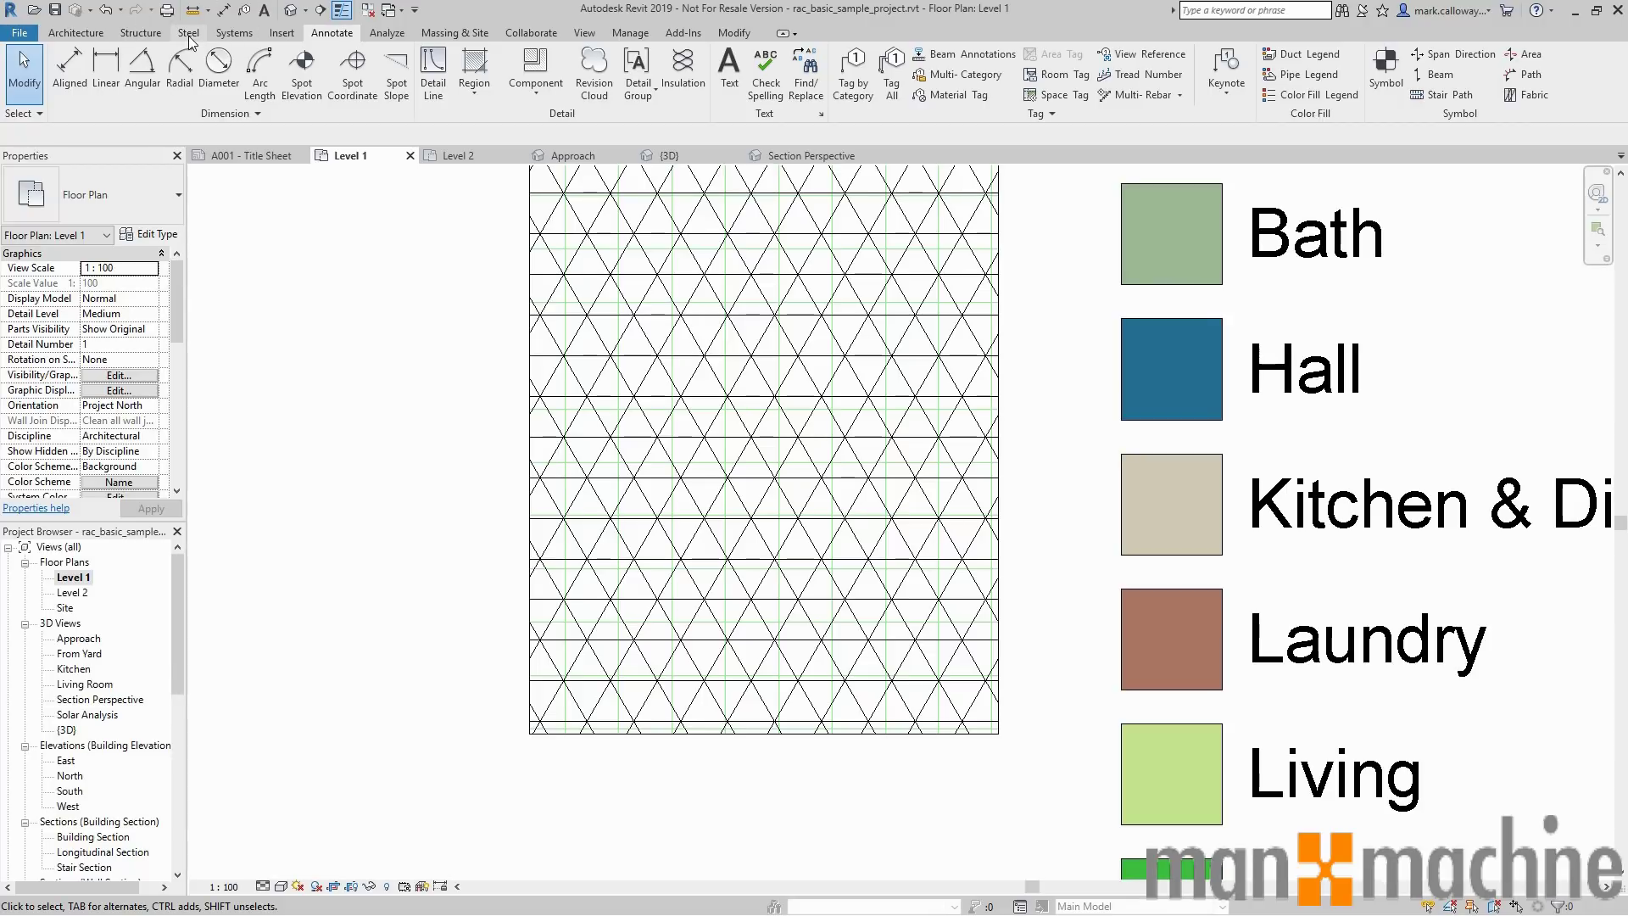
Explore the Steel tools' Miter options and Cut Through command, then cancel it
click(188, 36)
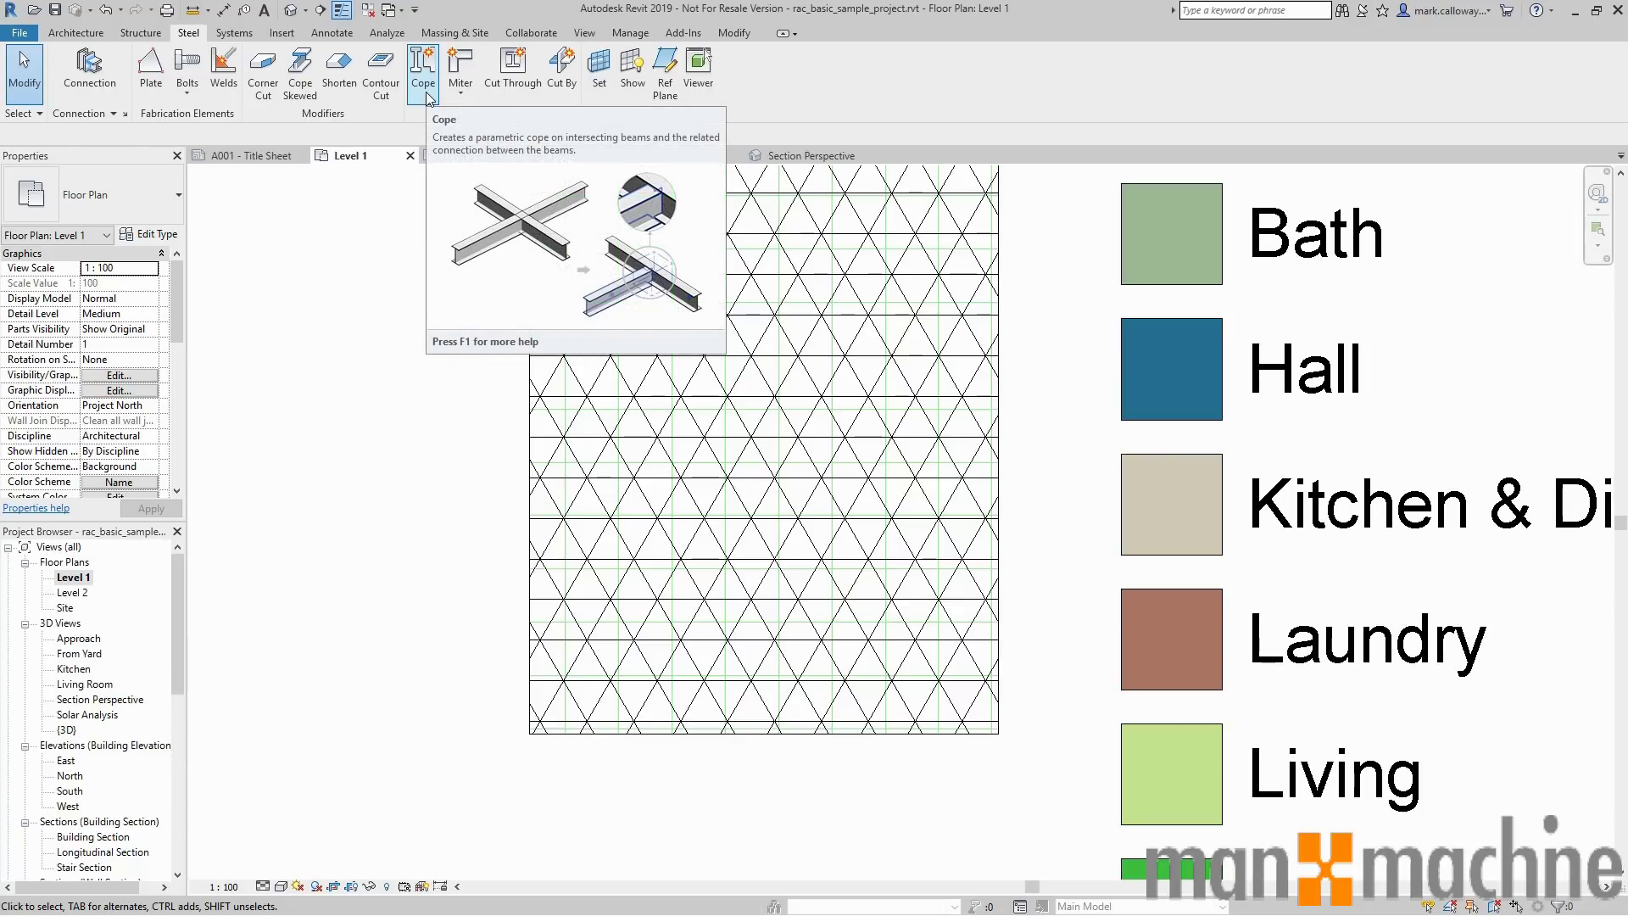
click(460, 92)
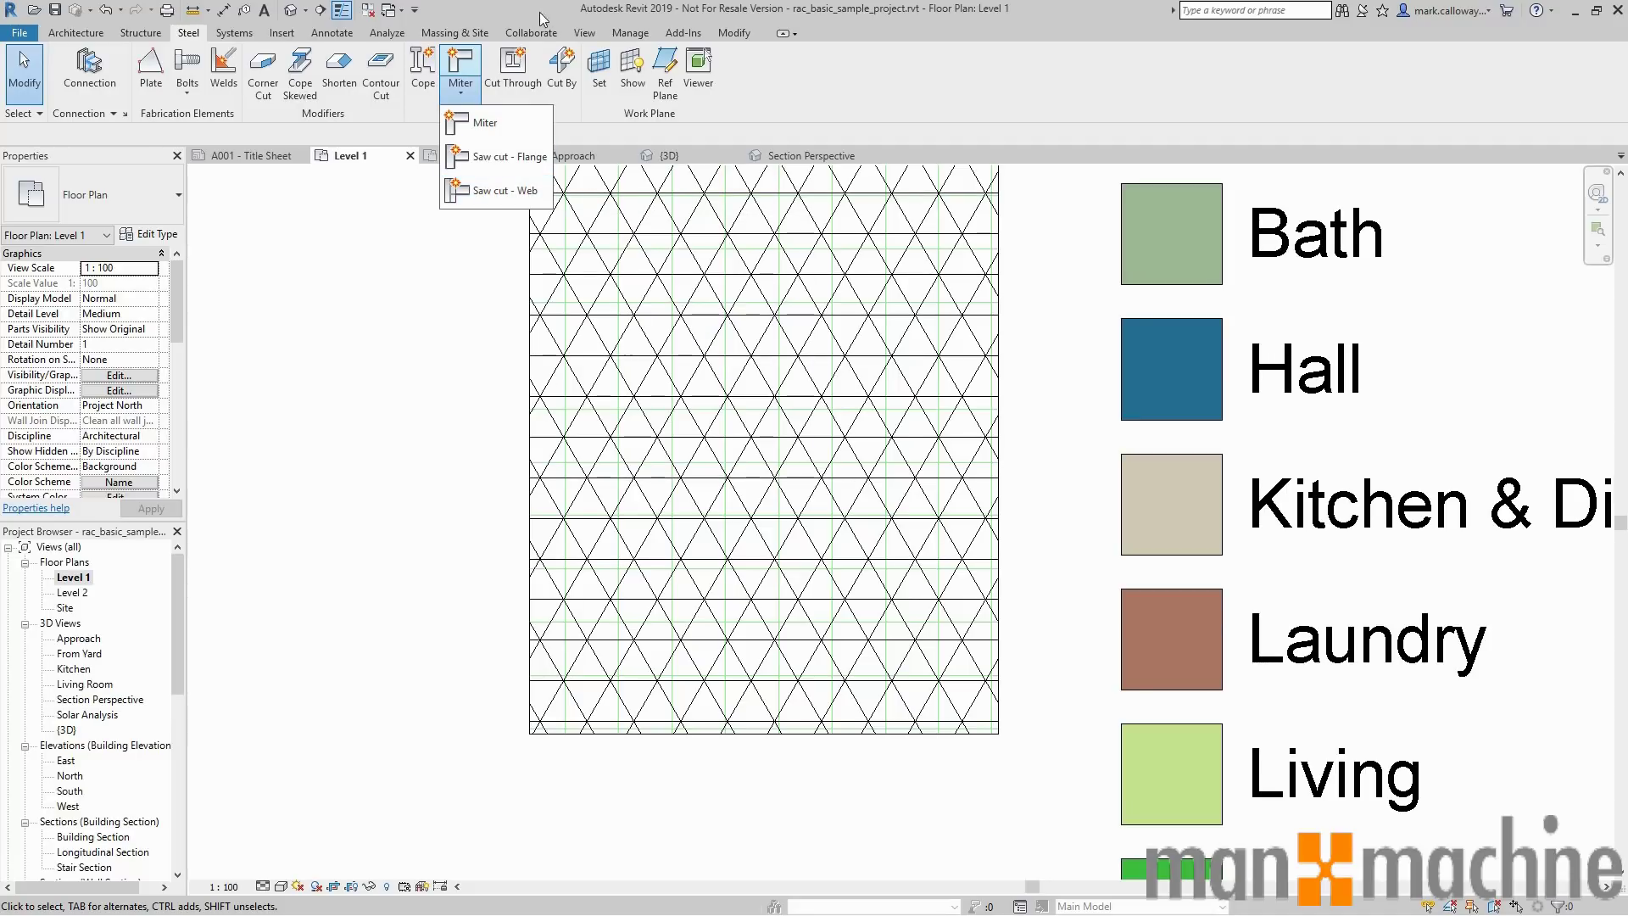
click(524, 83)
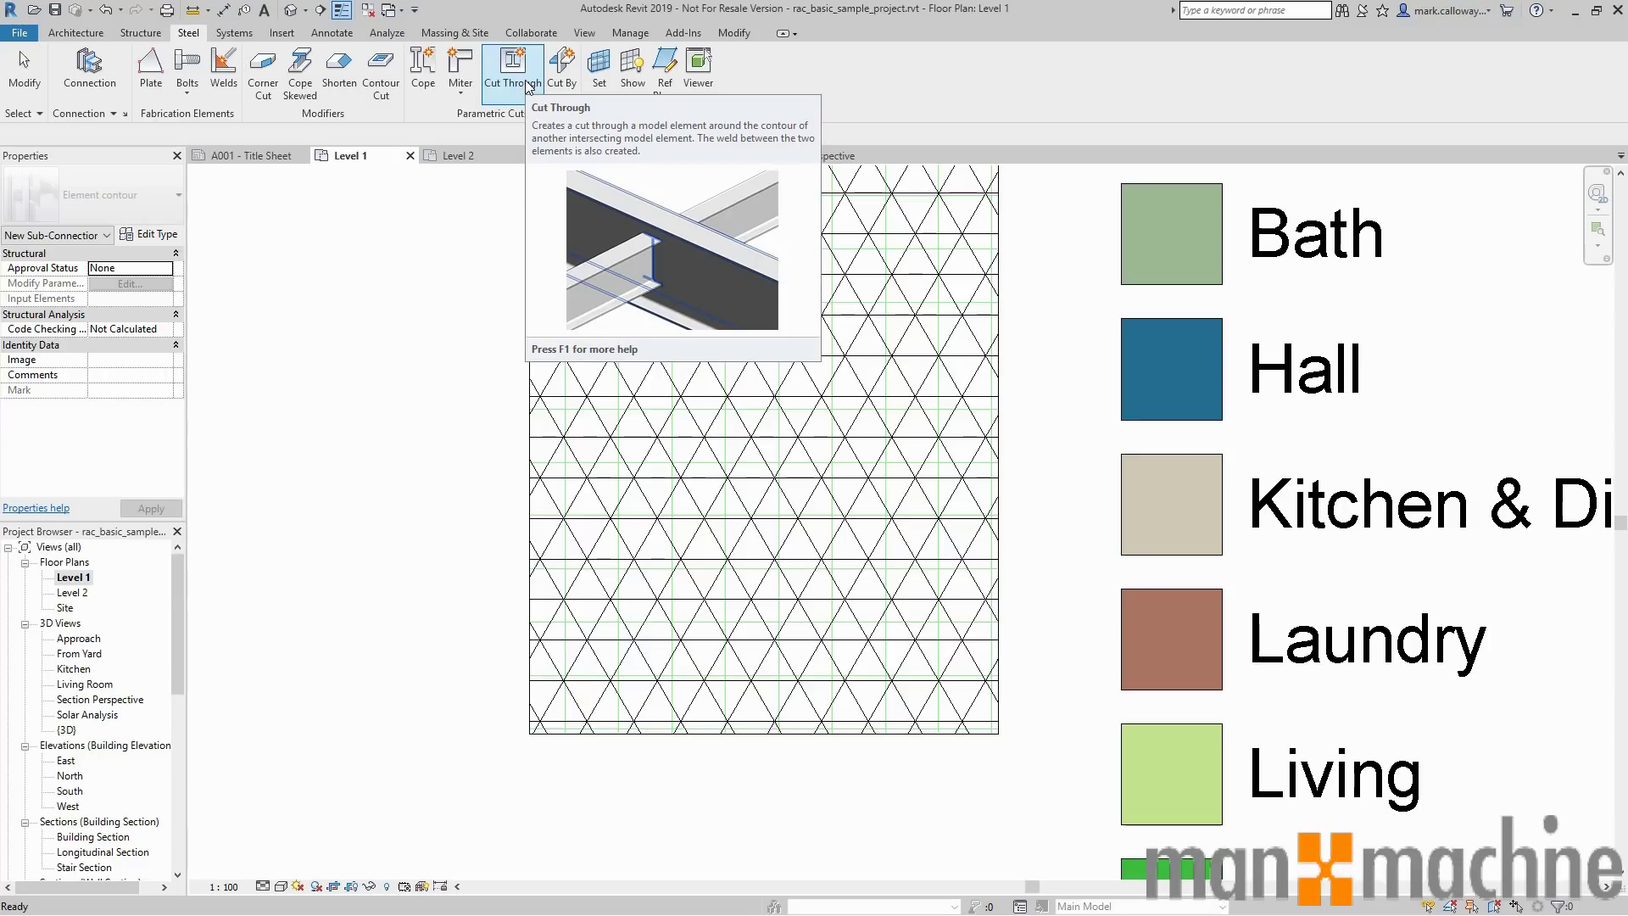
click(525, 85)
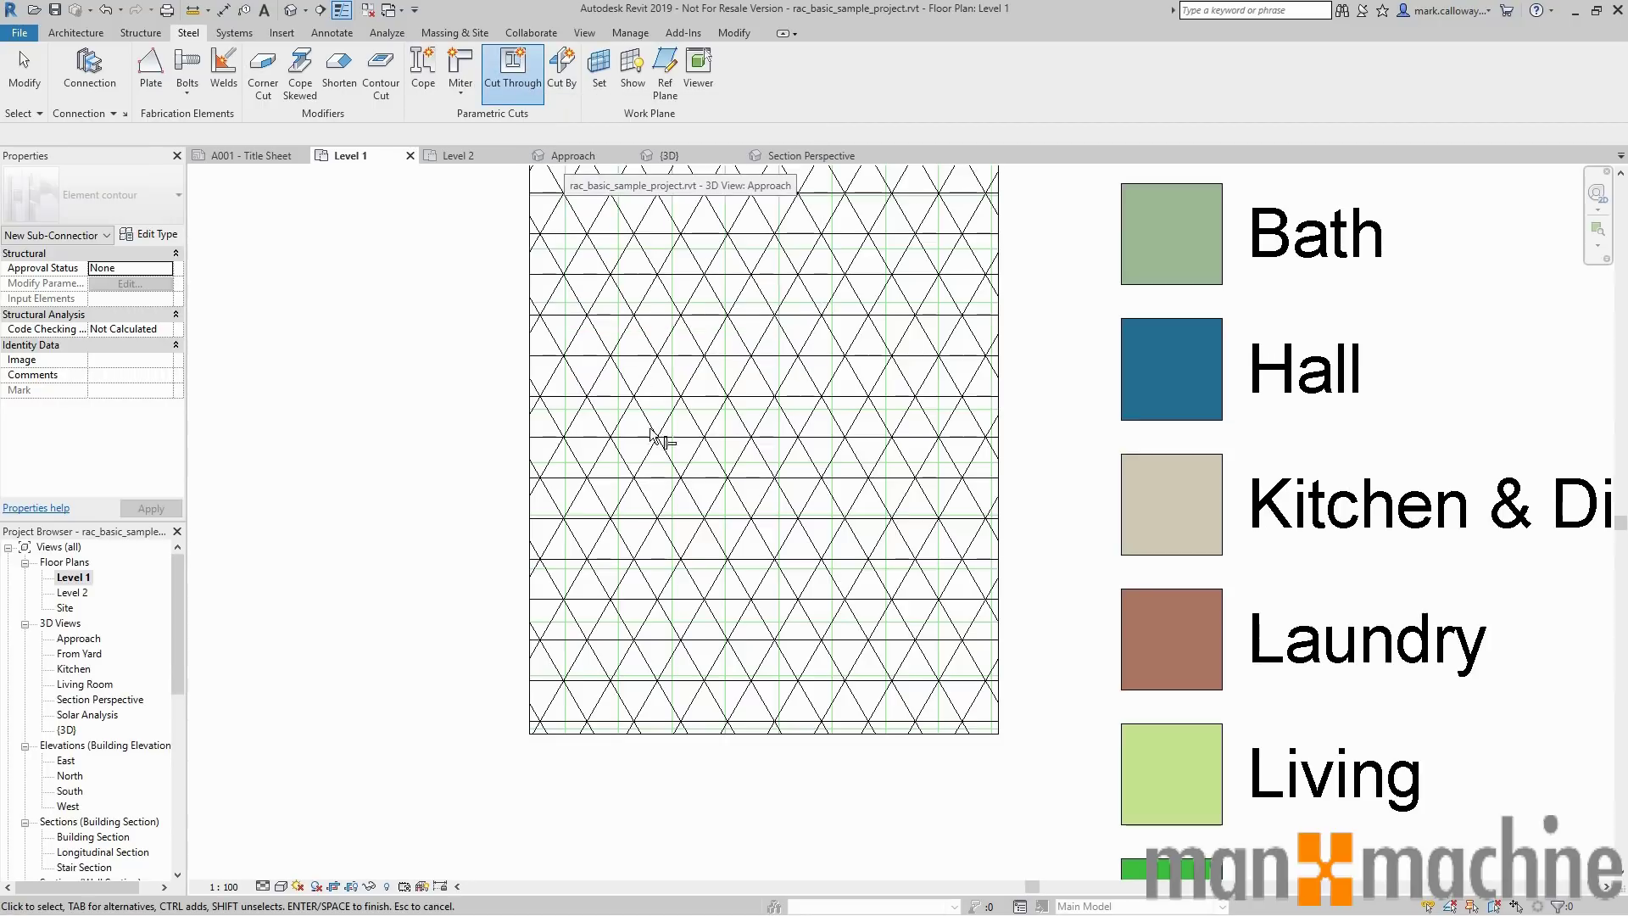
key(Escape)
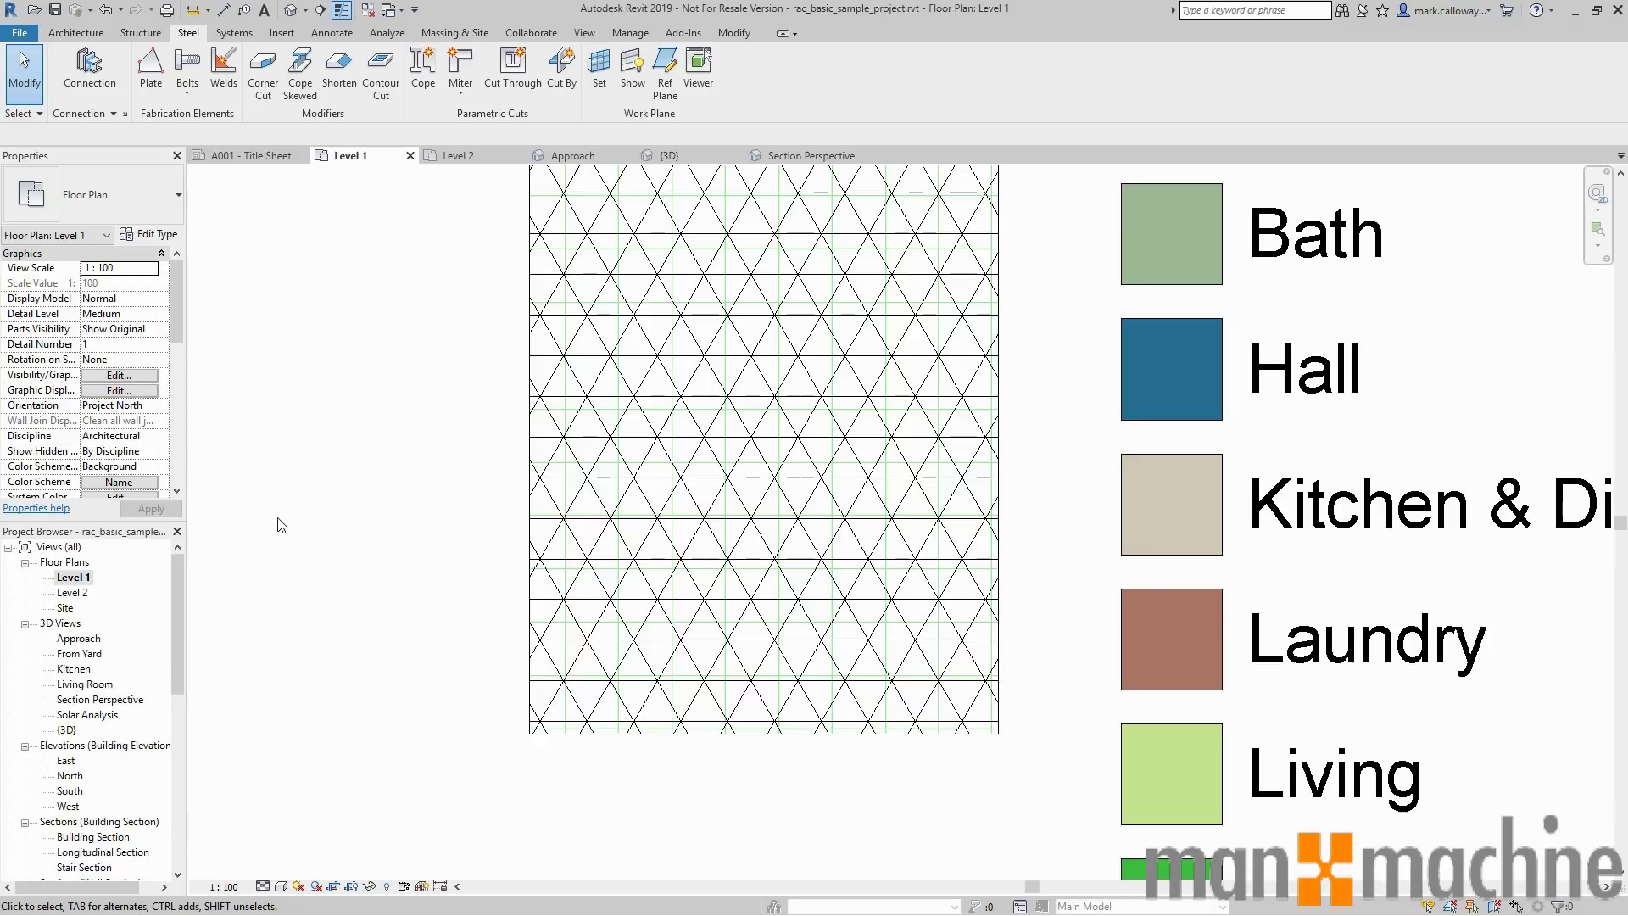
Open the default {3D} view and zoom in on the roof deck
click(291, 11)
scroll(1128, 582, up, 4)
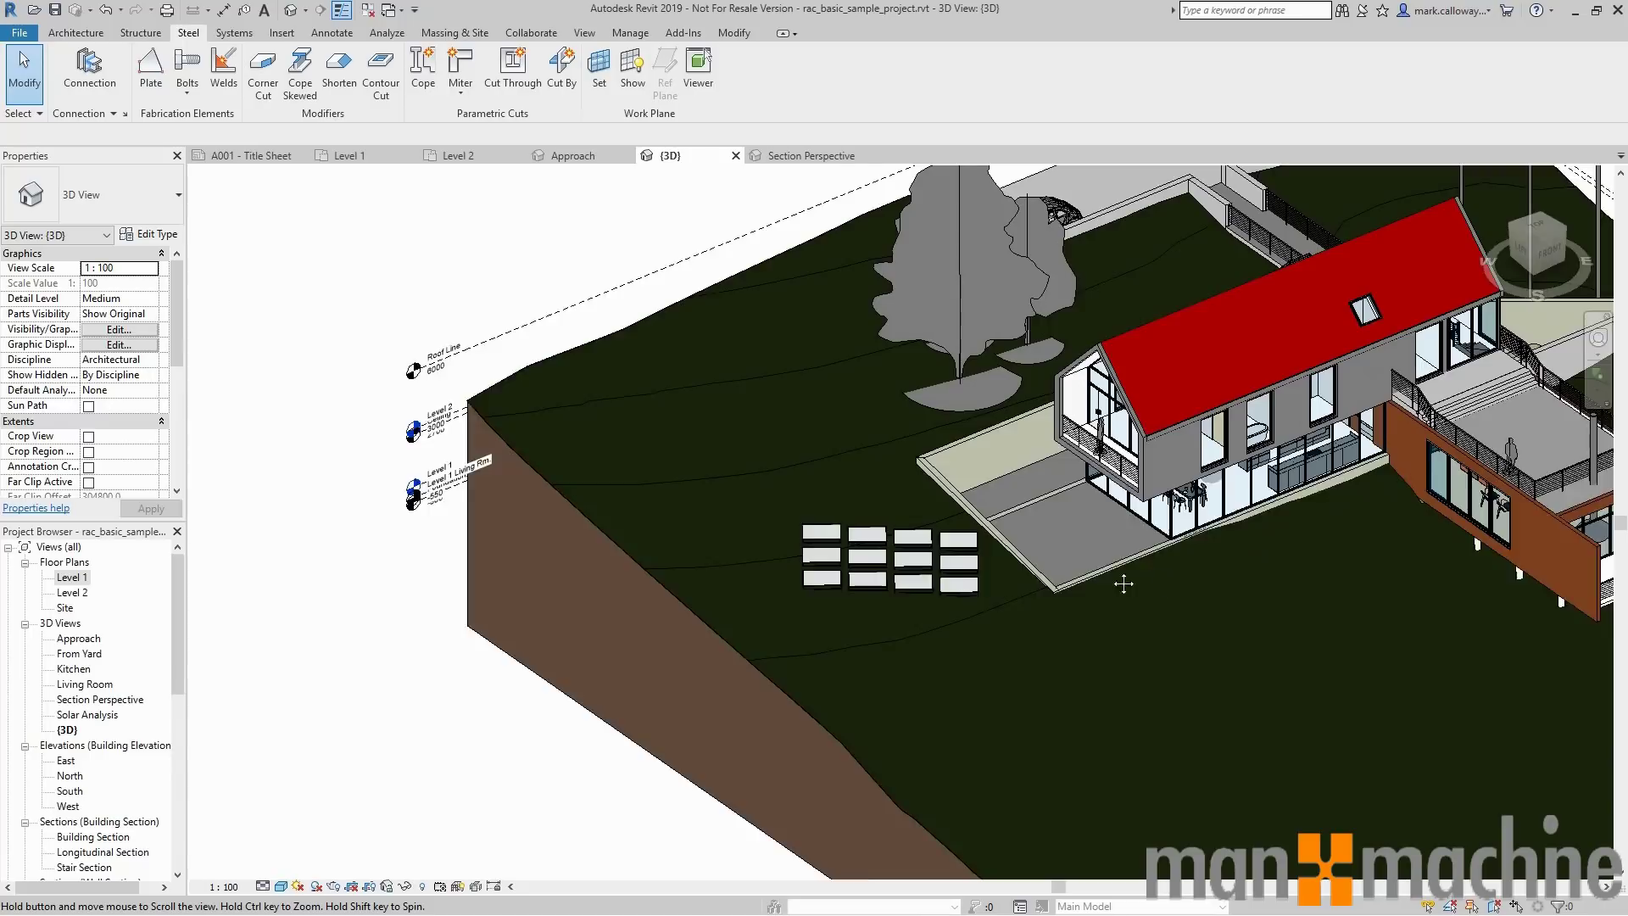
scroll(1009, 482, up, 4)
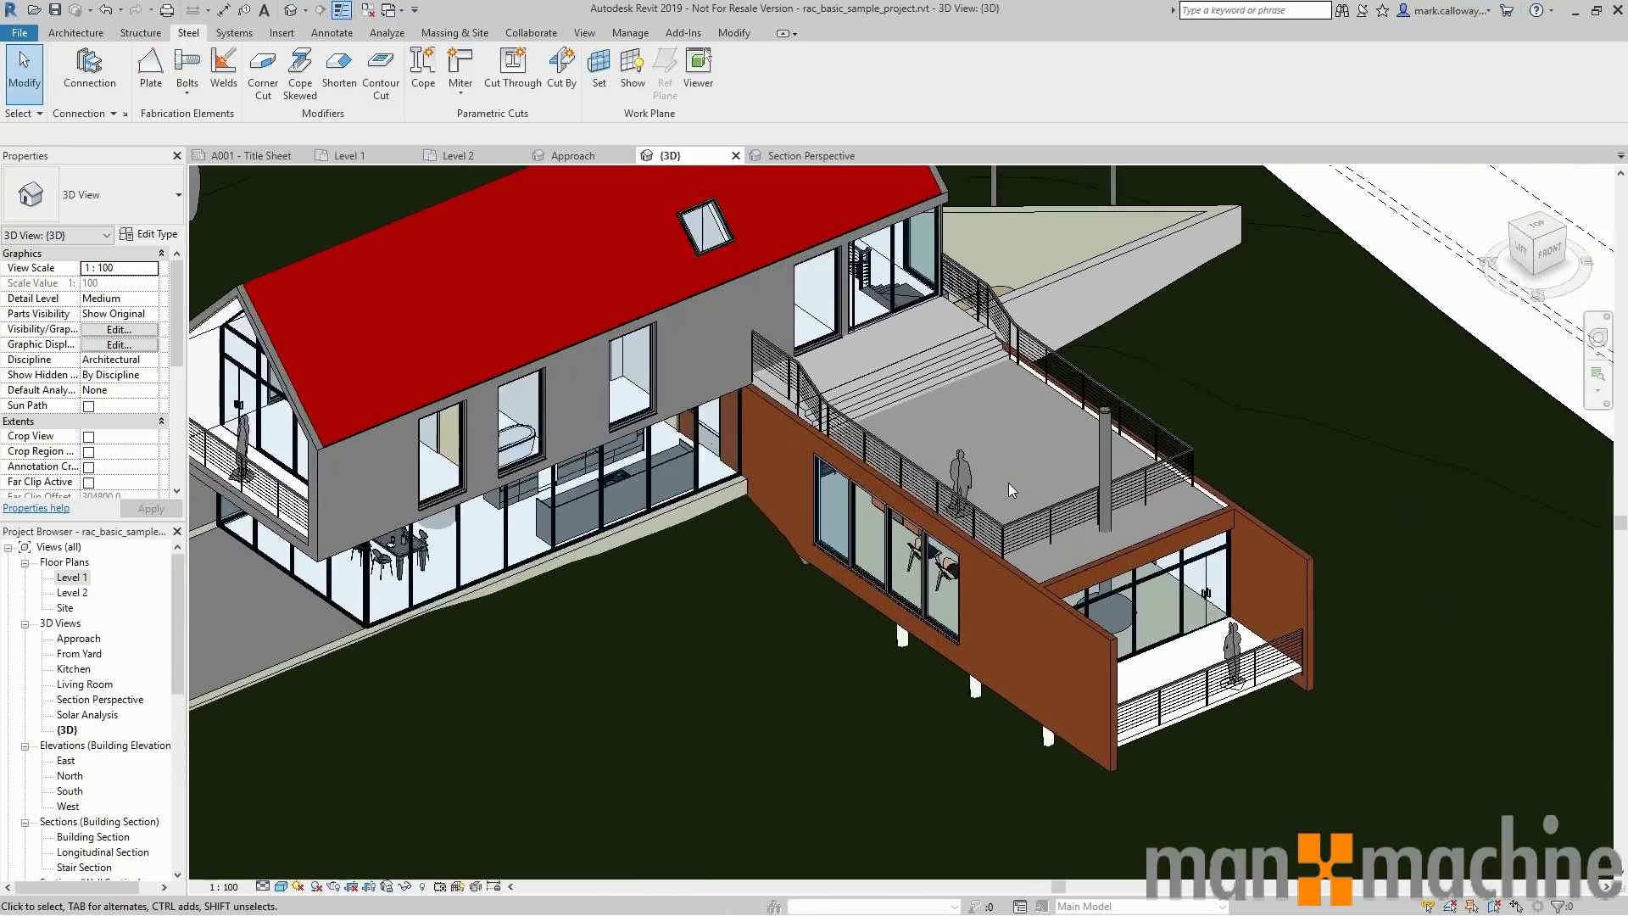
scroll(1009, 481, up, 5)
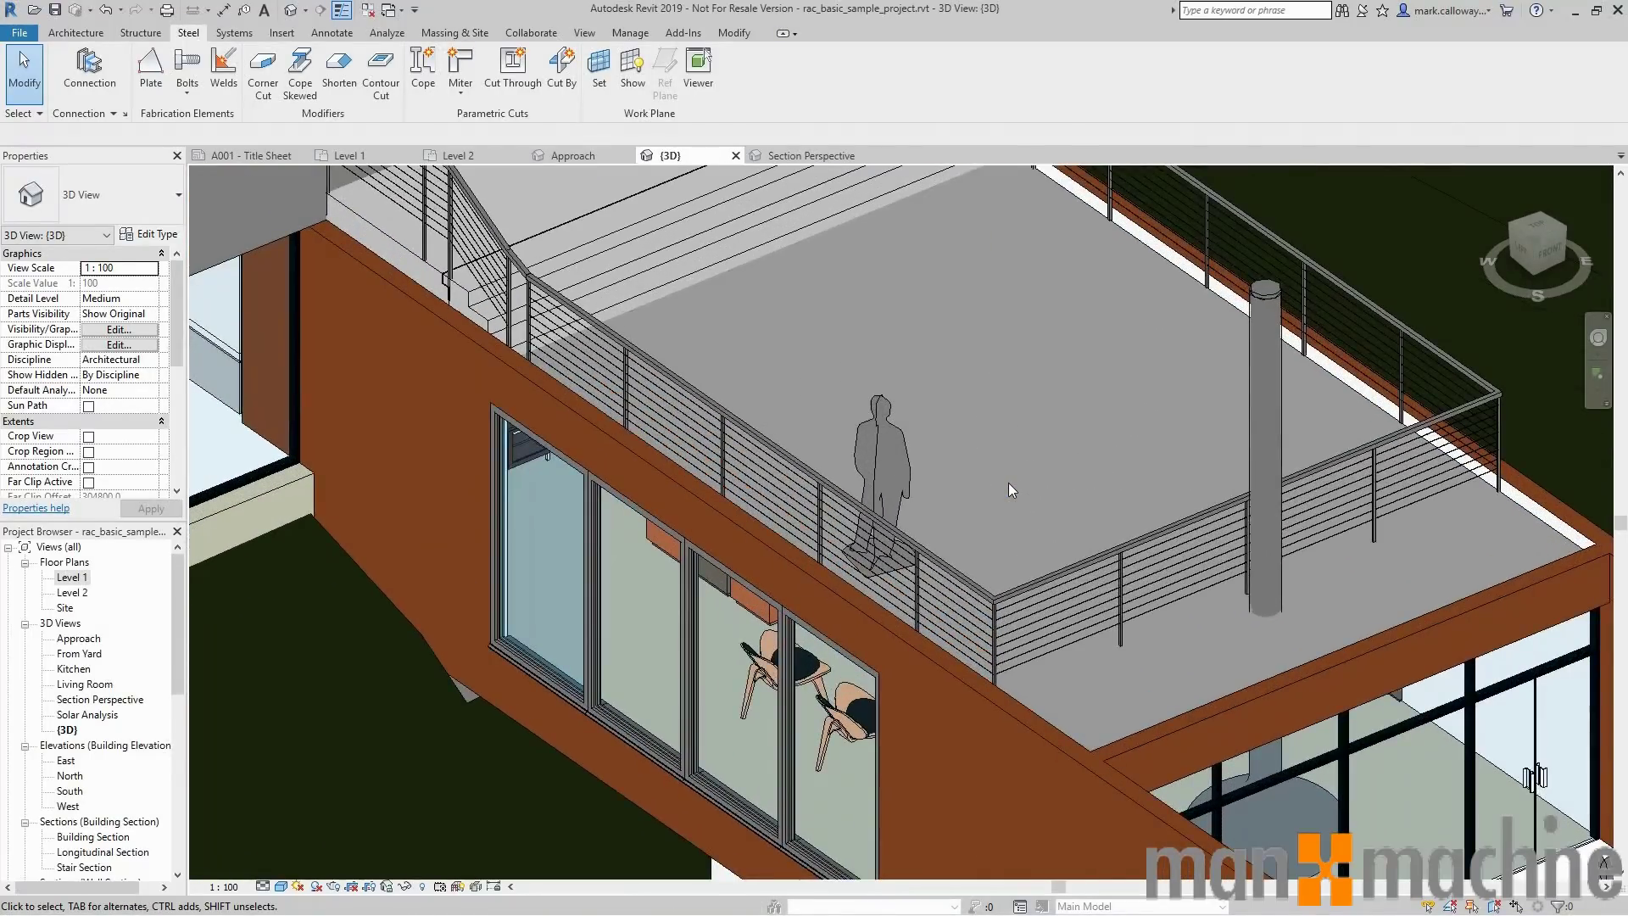
scroll(1009, 481, up, 2)
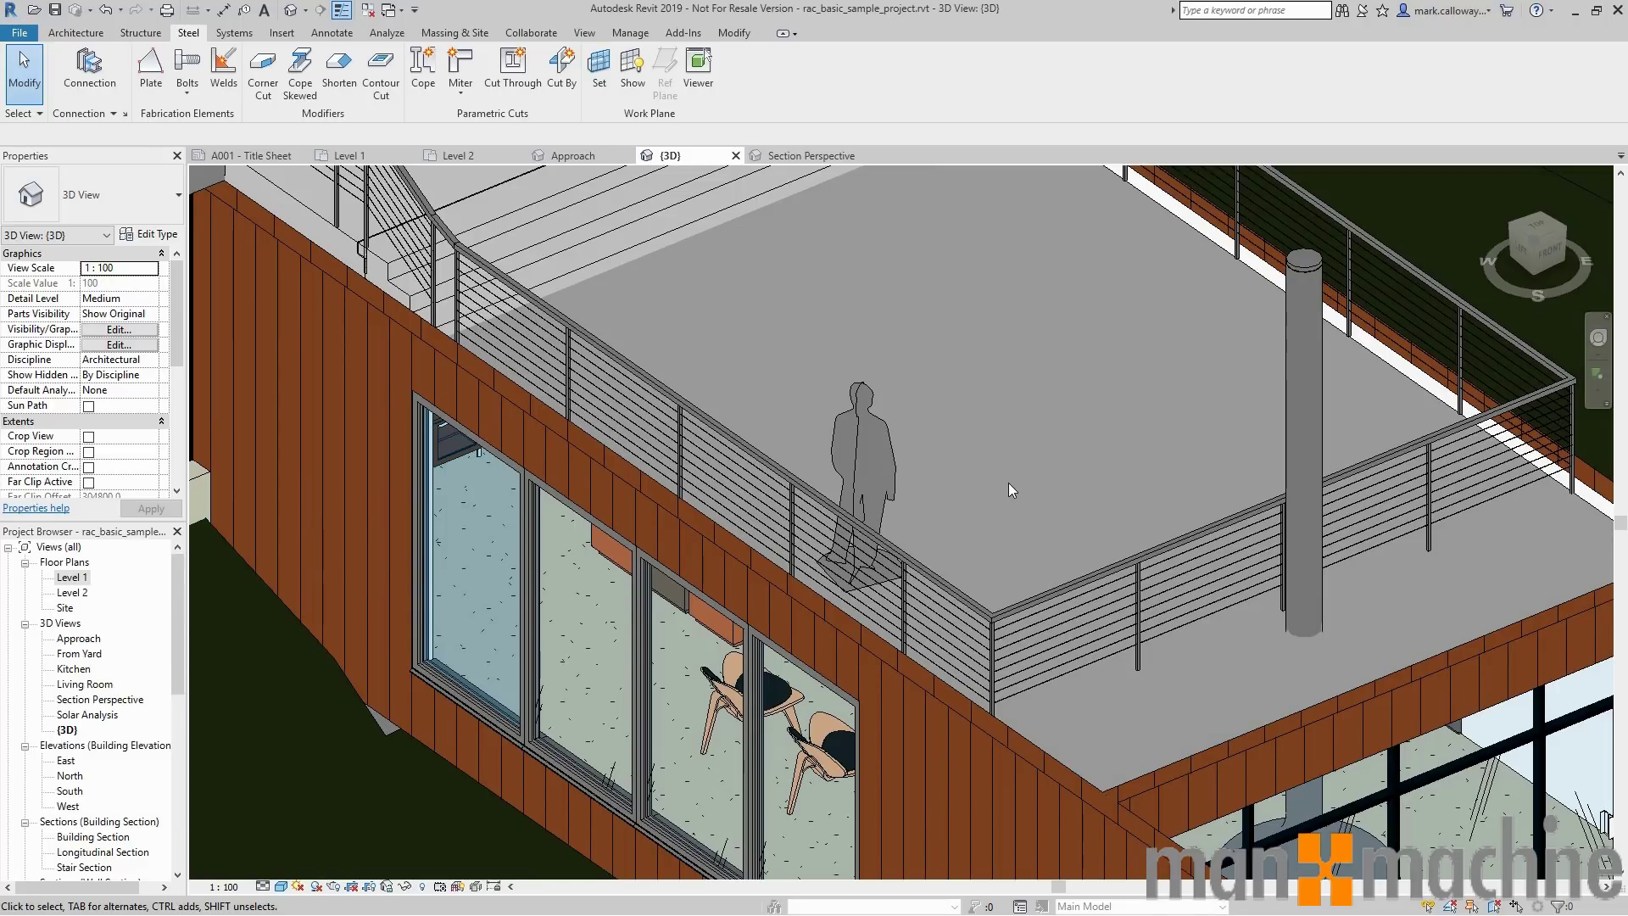
Split the roof deck railing into two with Split Element
click(734, 34)
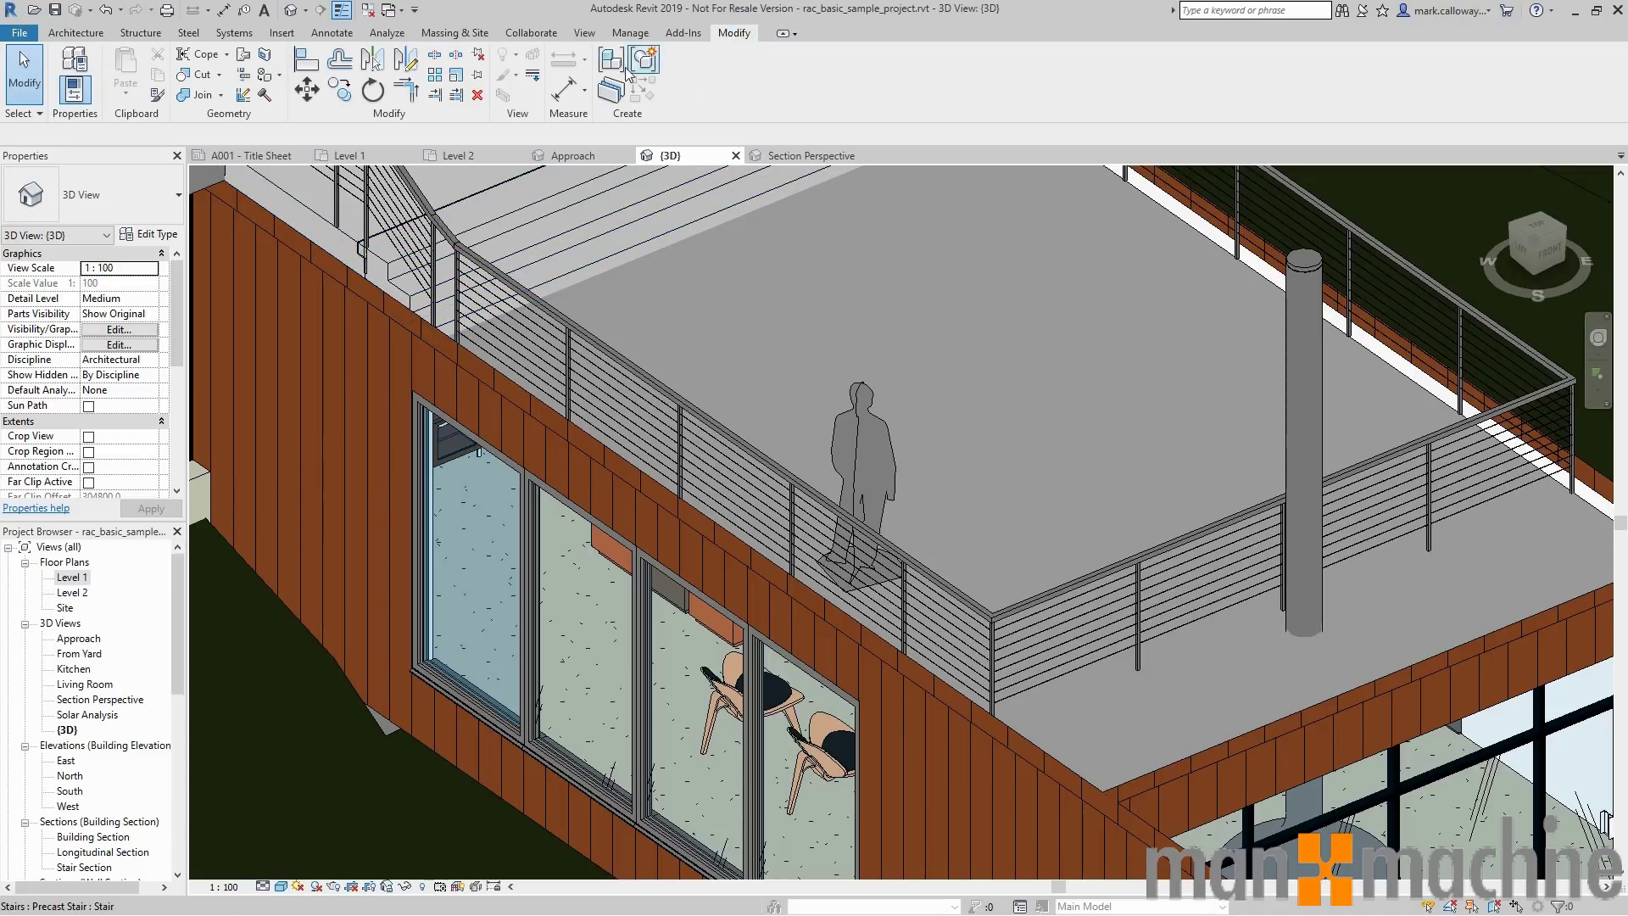
click(435, 59)
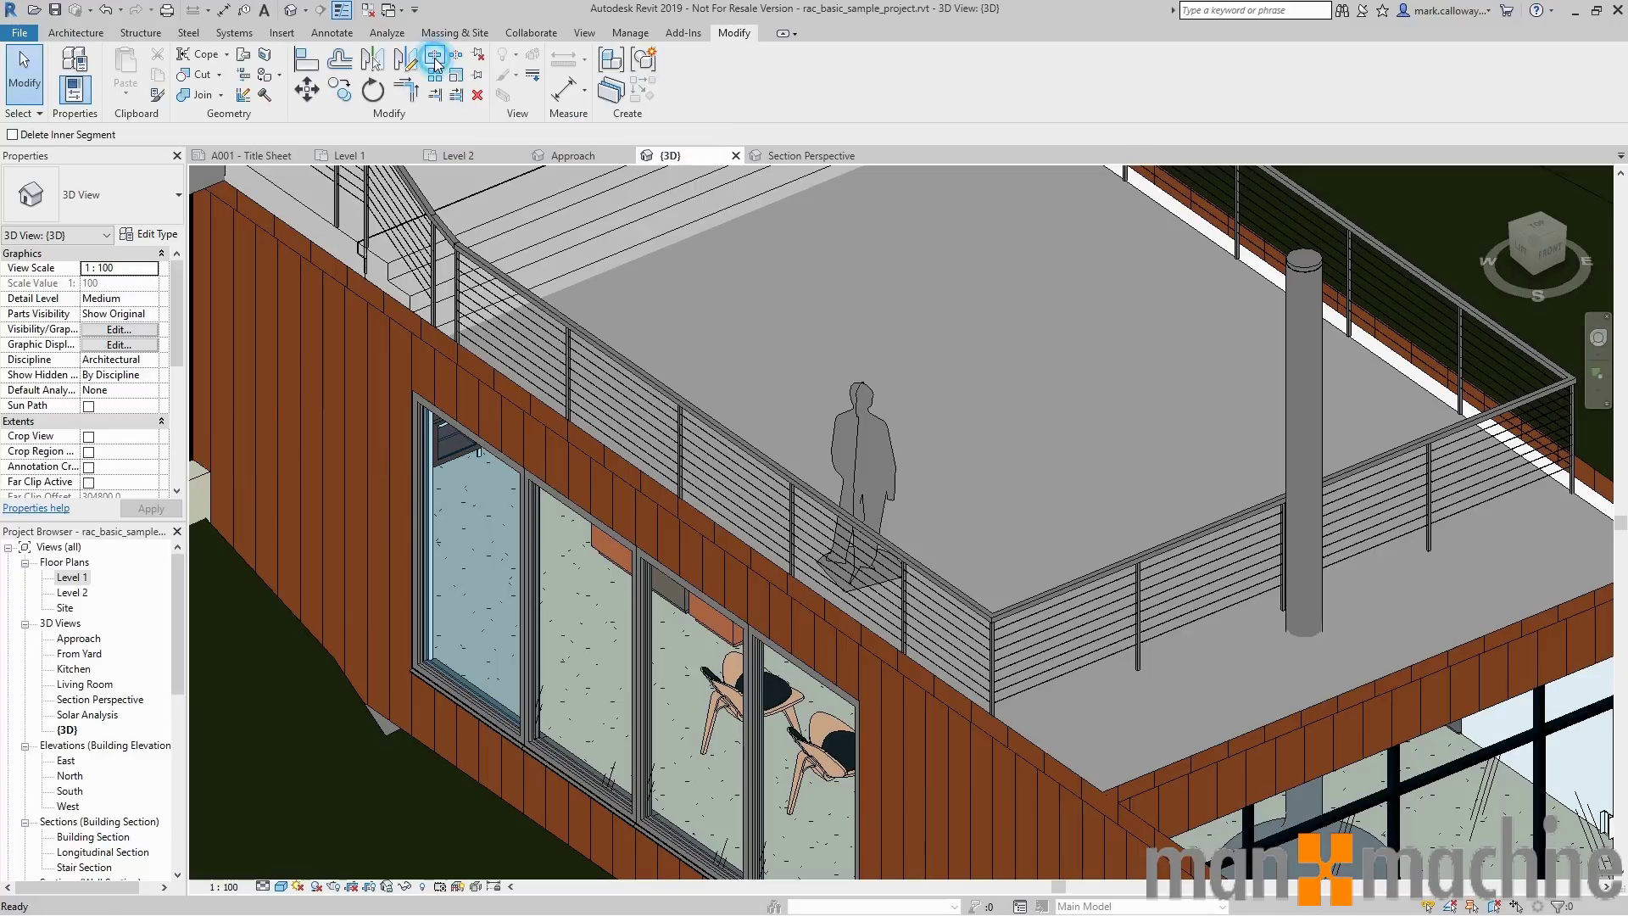
click(641, 356)
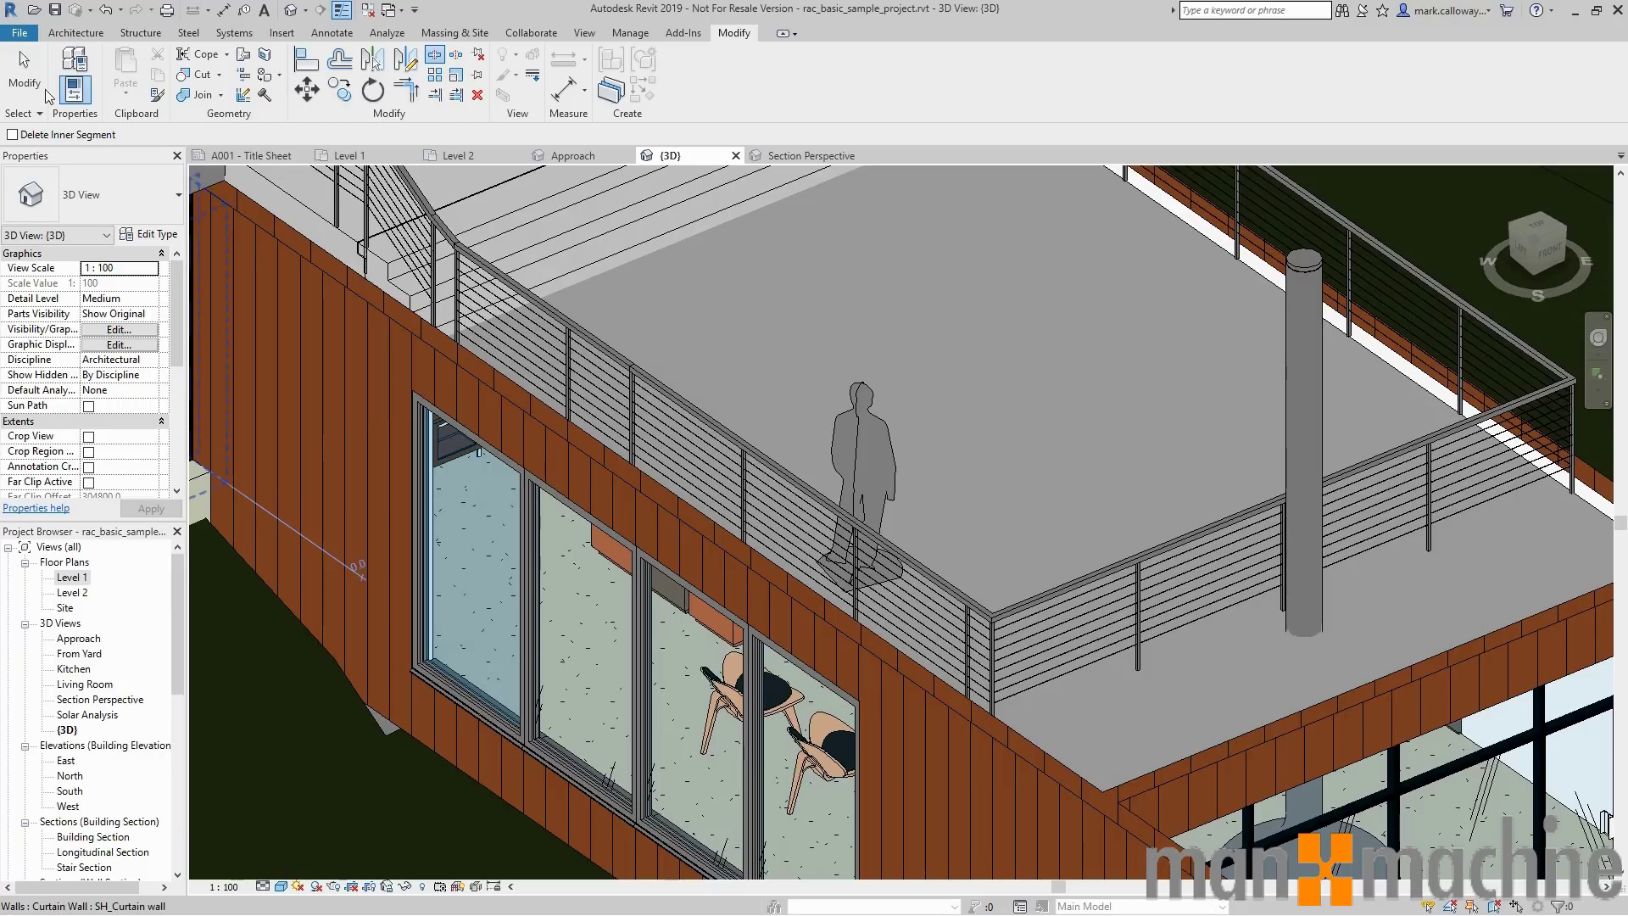
key(Escape)
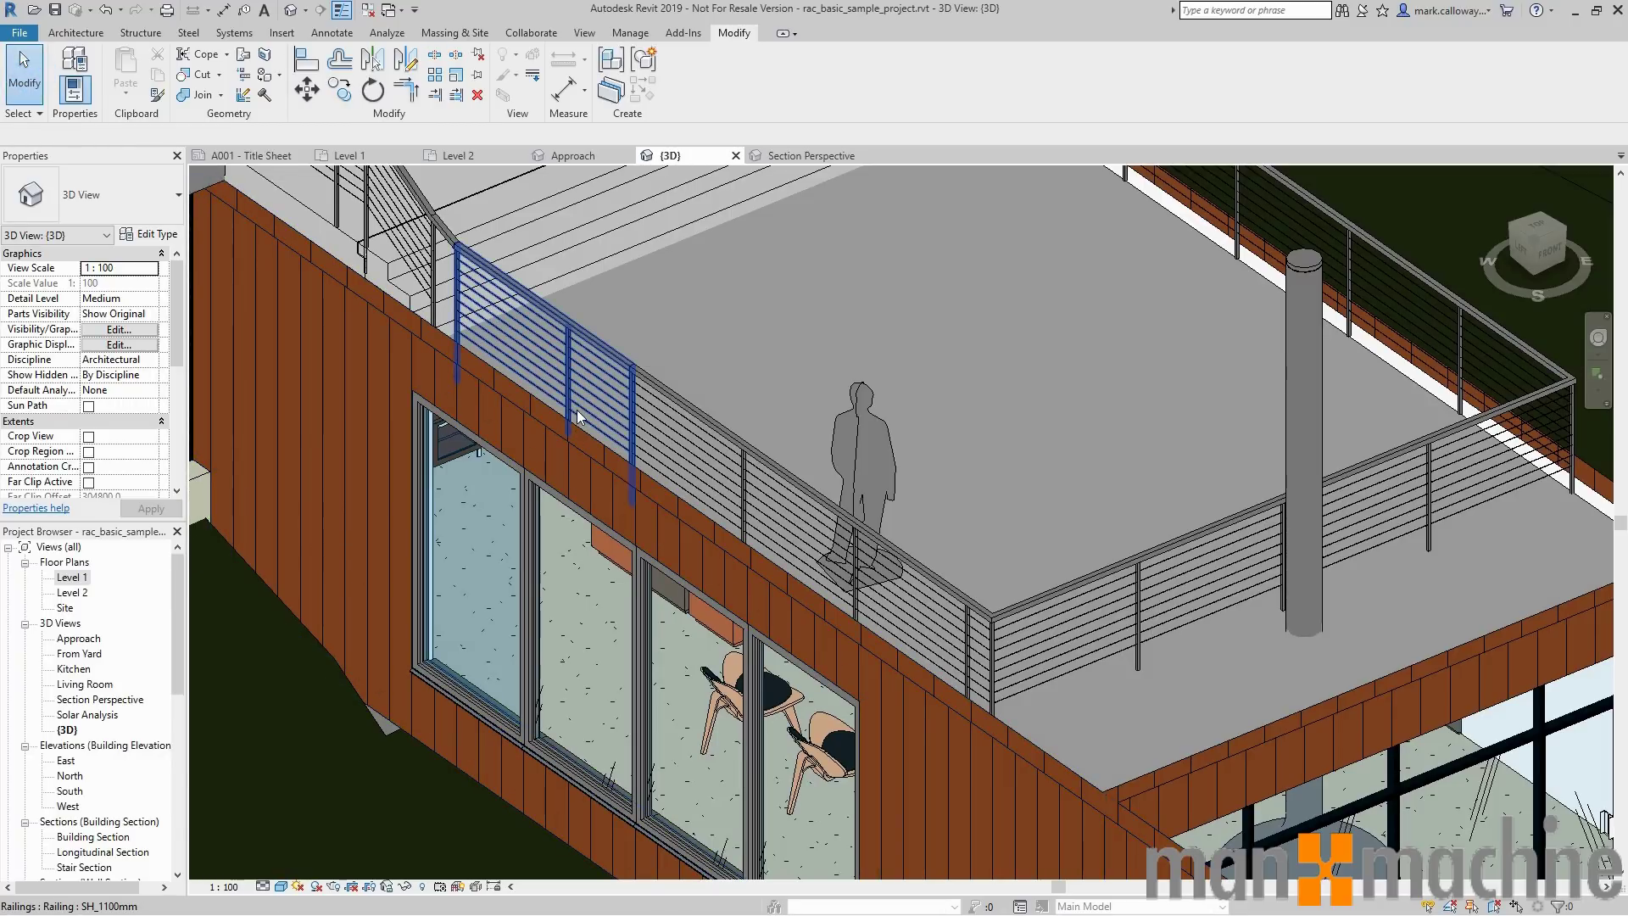
click(580, 428)
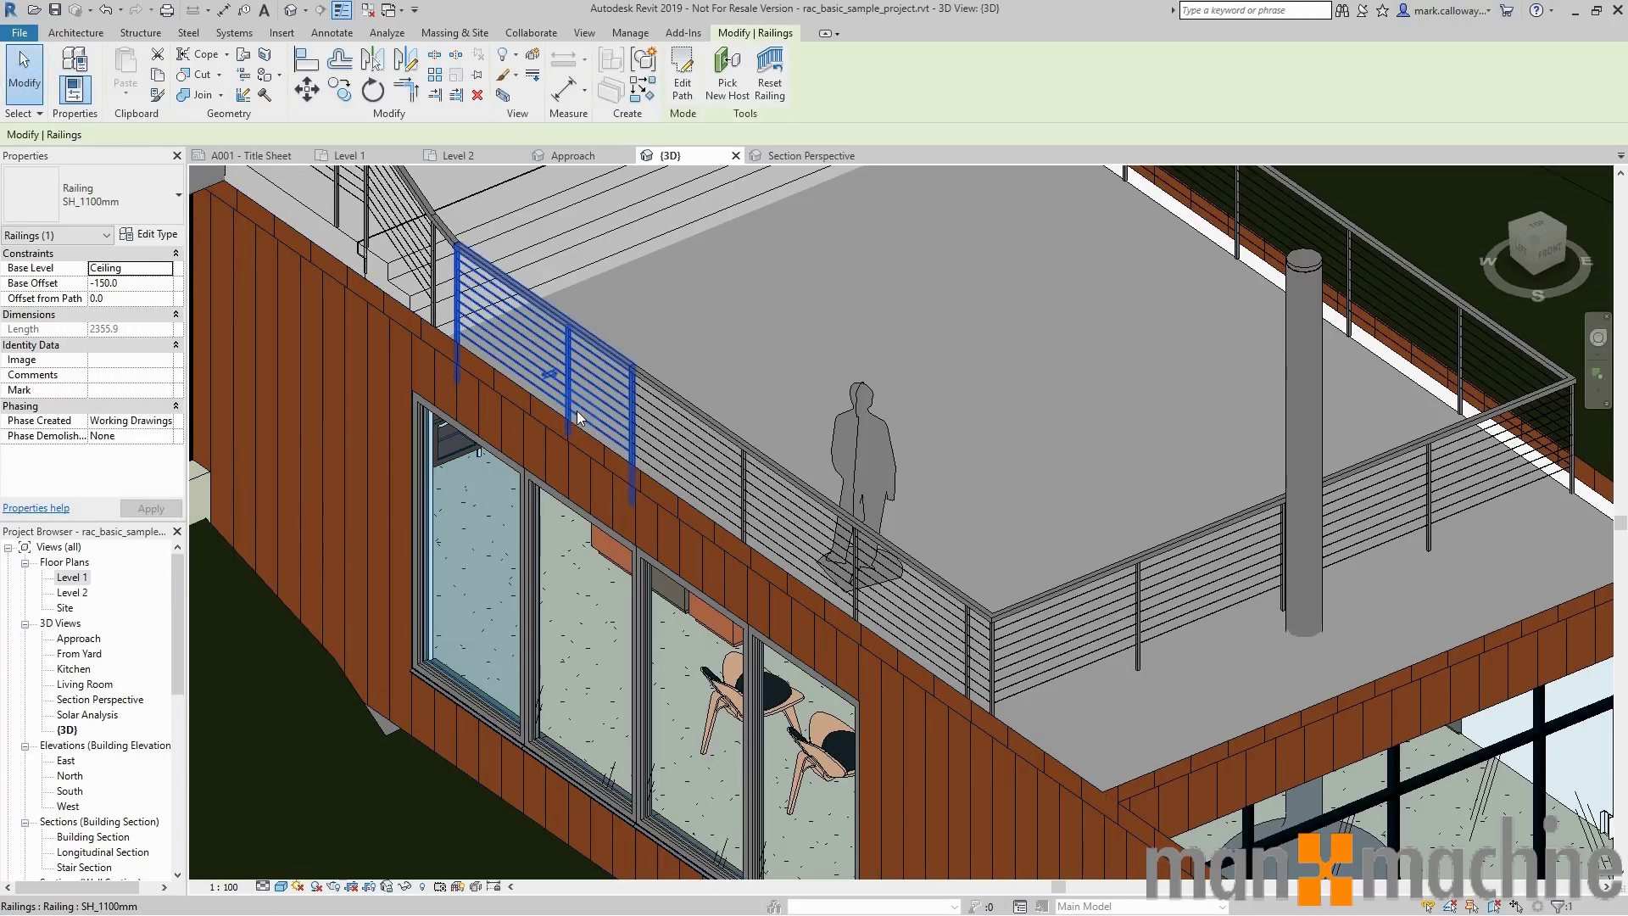
click(683, 73)
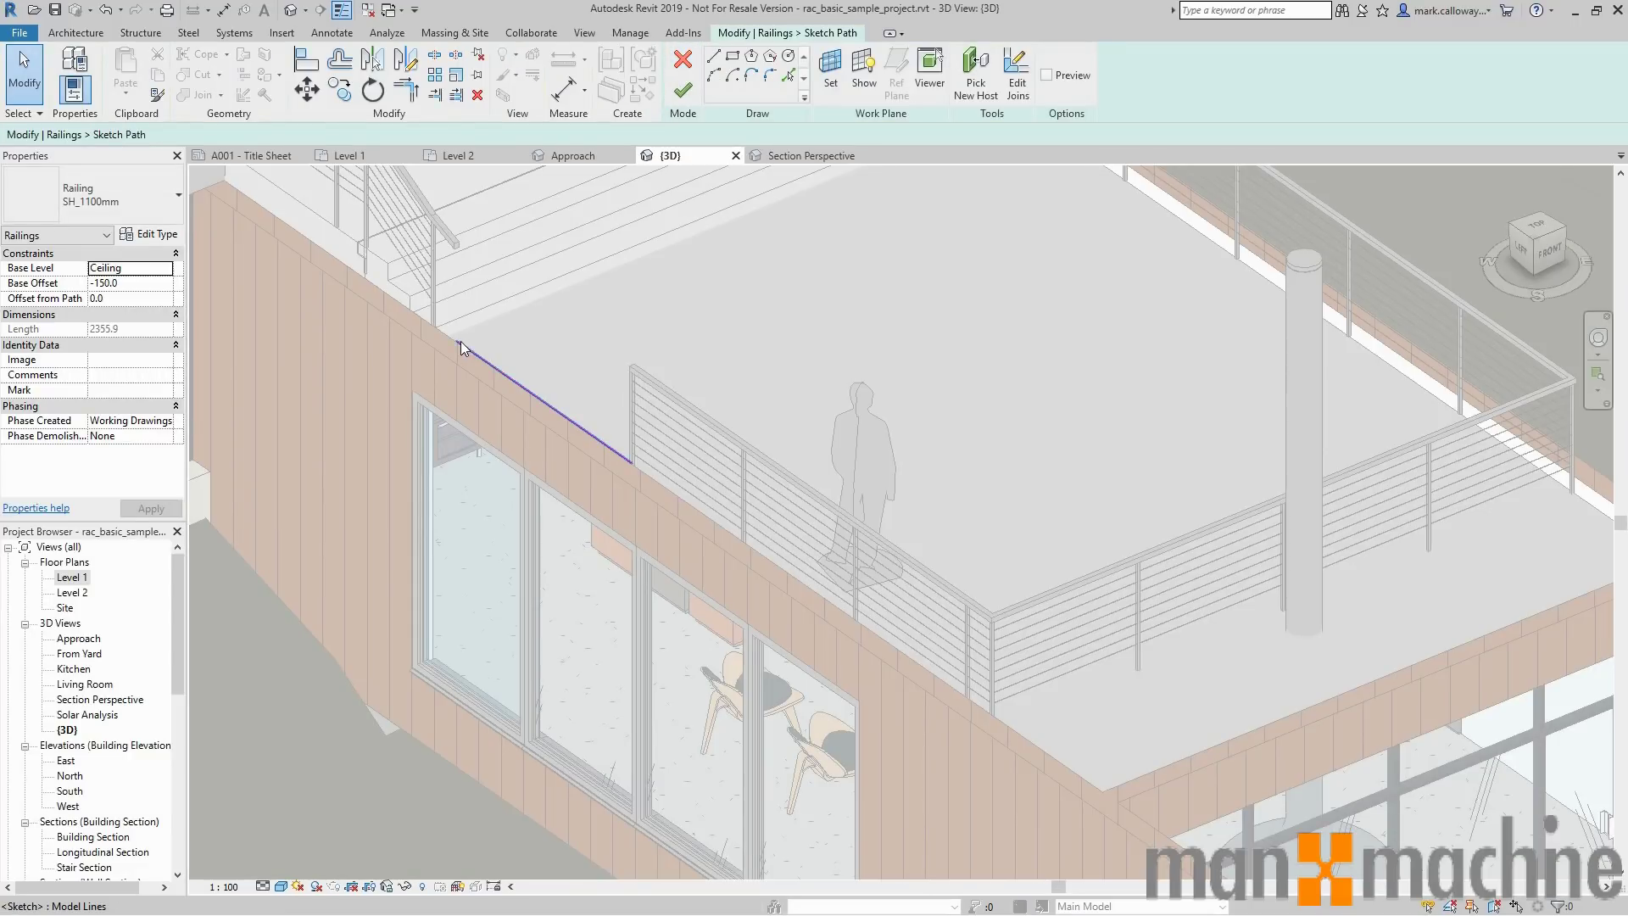
click(685, 87)
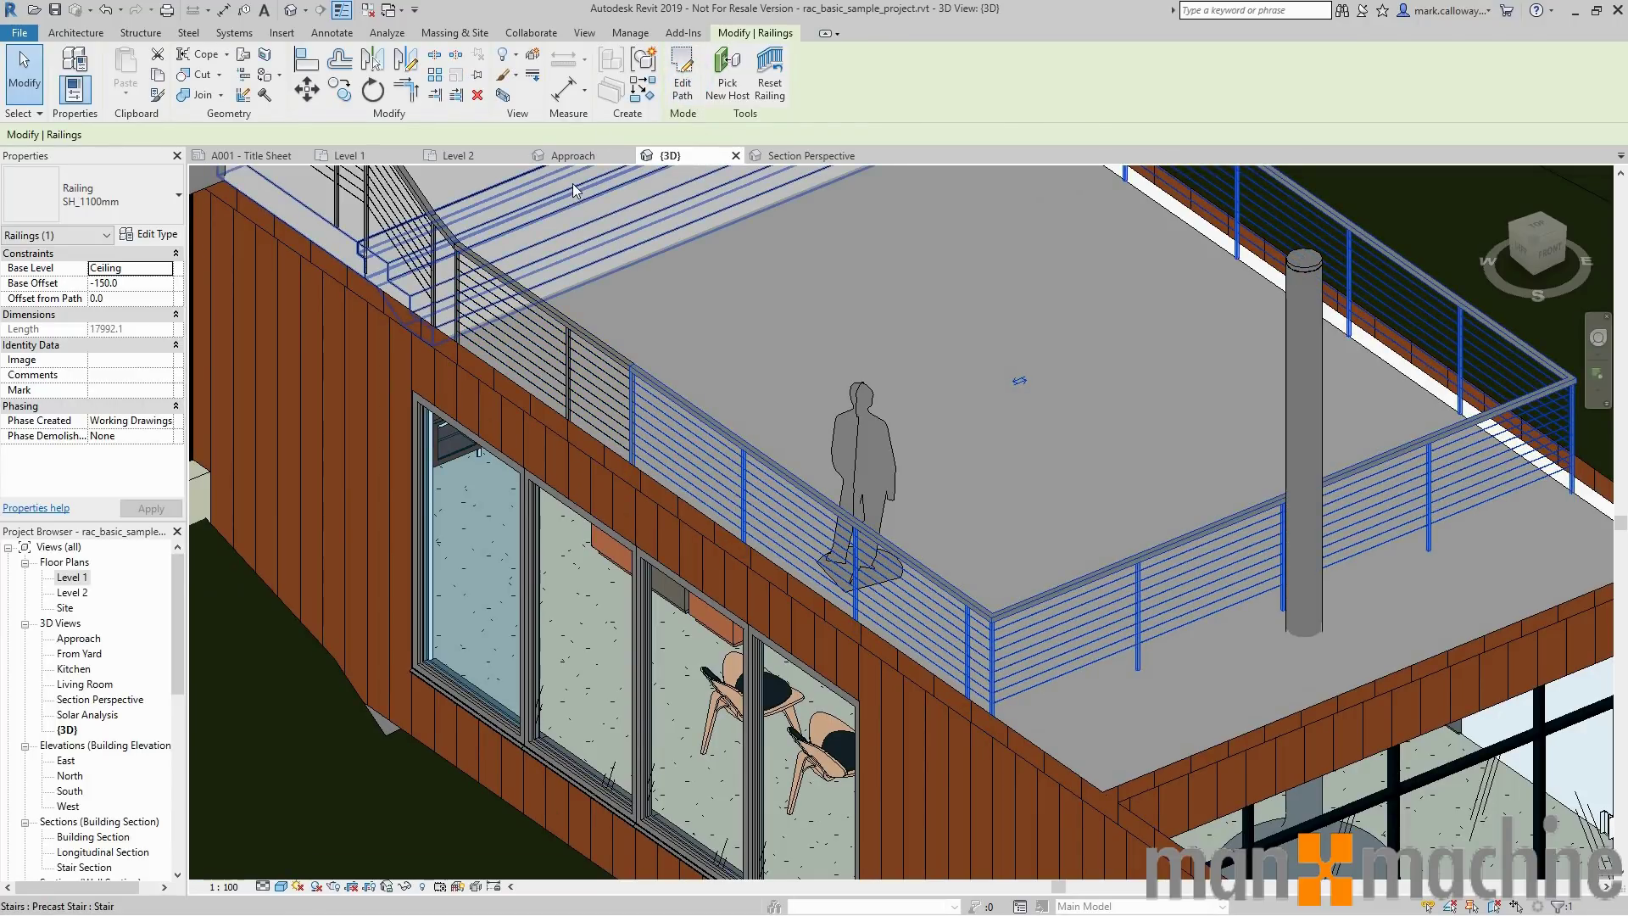
click(681, 72)
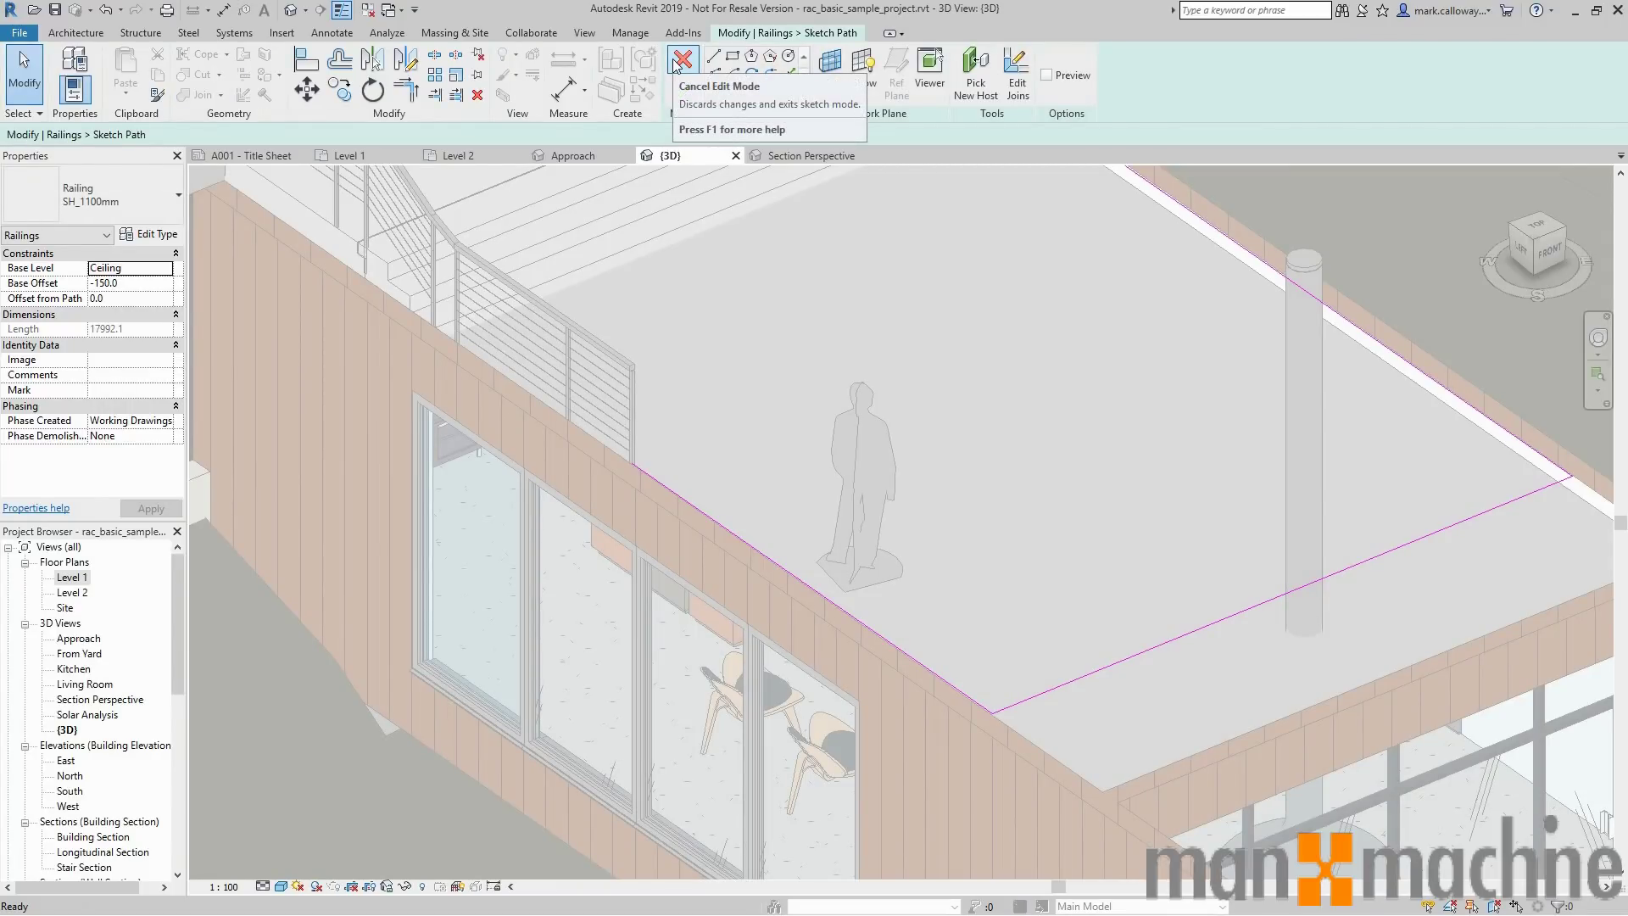
click(681, 66)
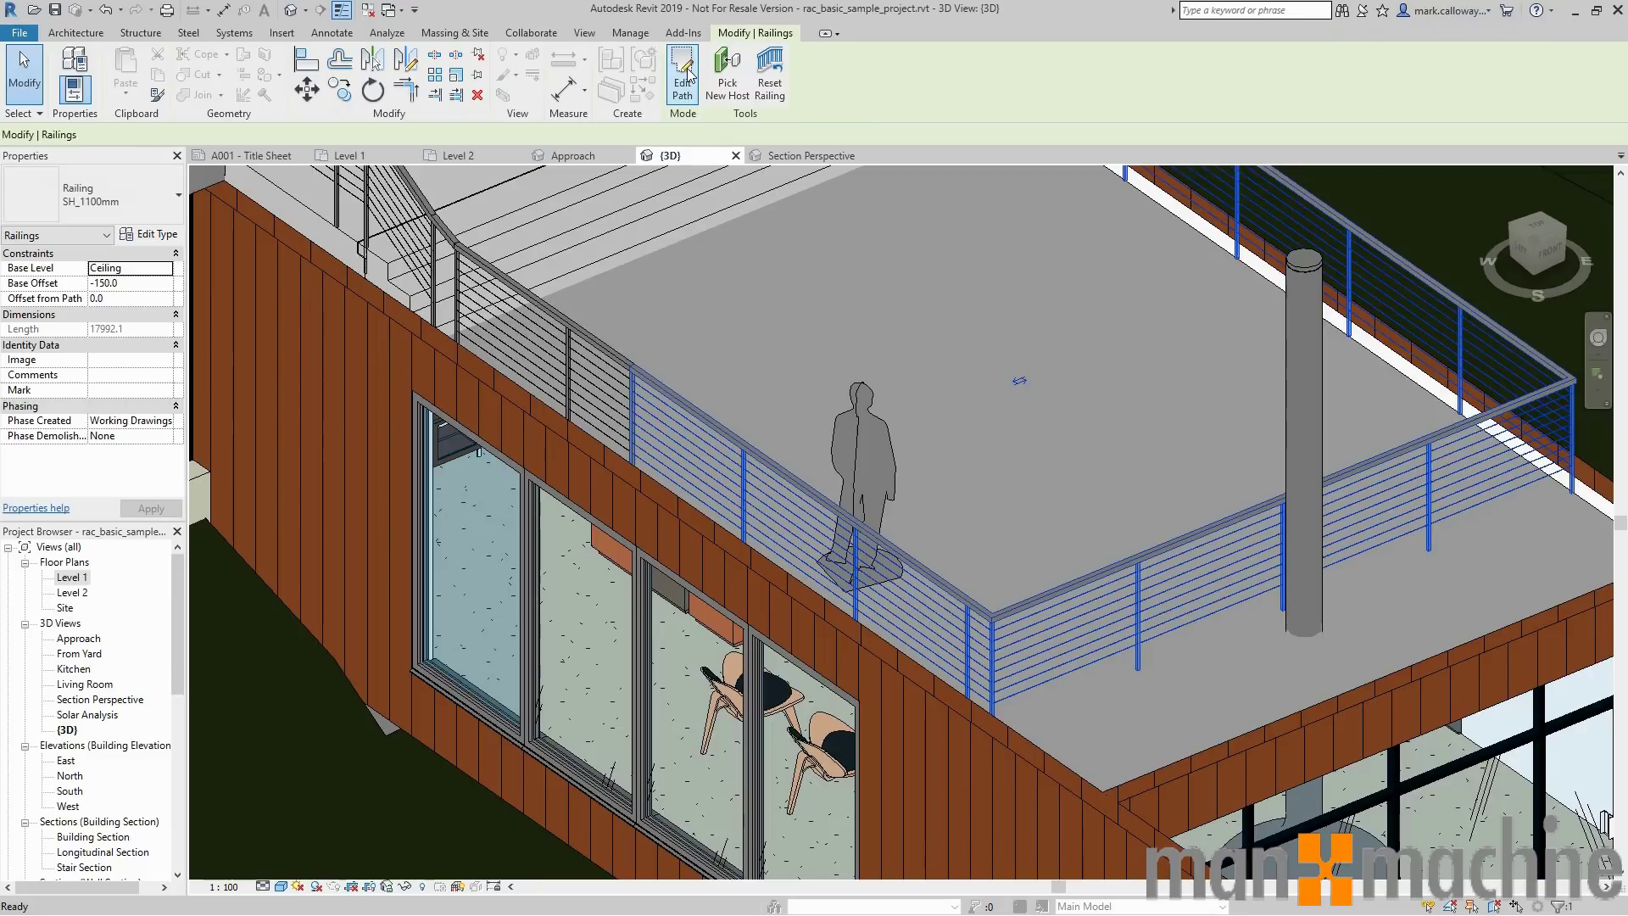